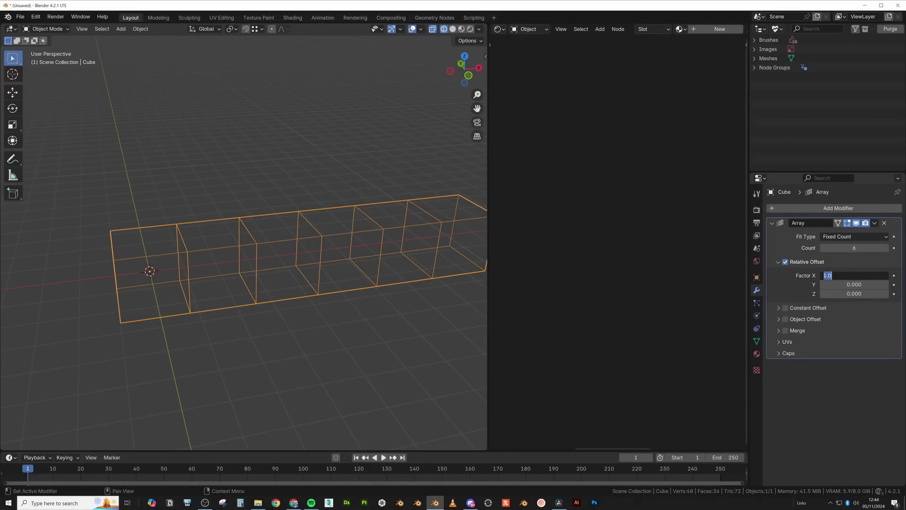
Set the array's relative offset to 2 and use Cube.001 as the culling object.
text(2)
key(Return)
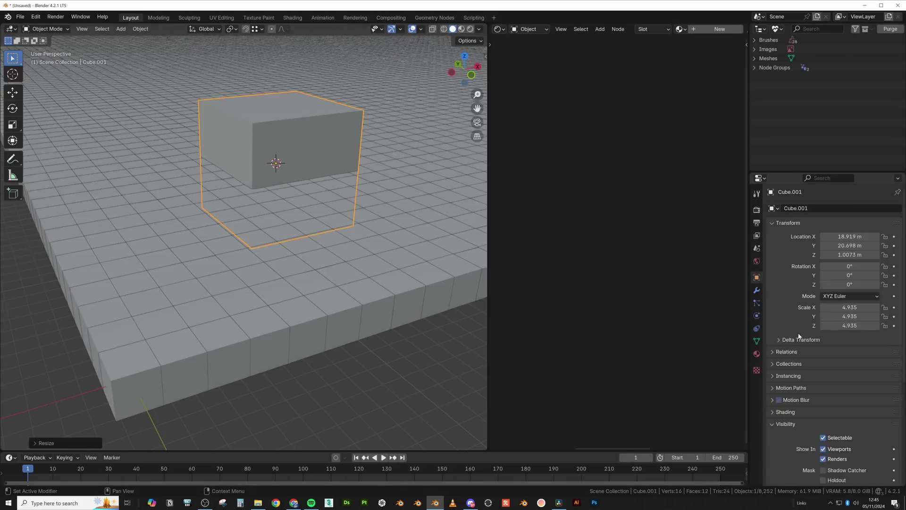
scroll(801, 333, down, 5)
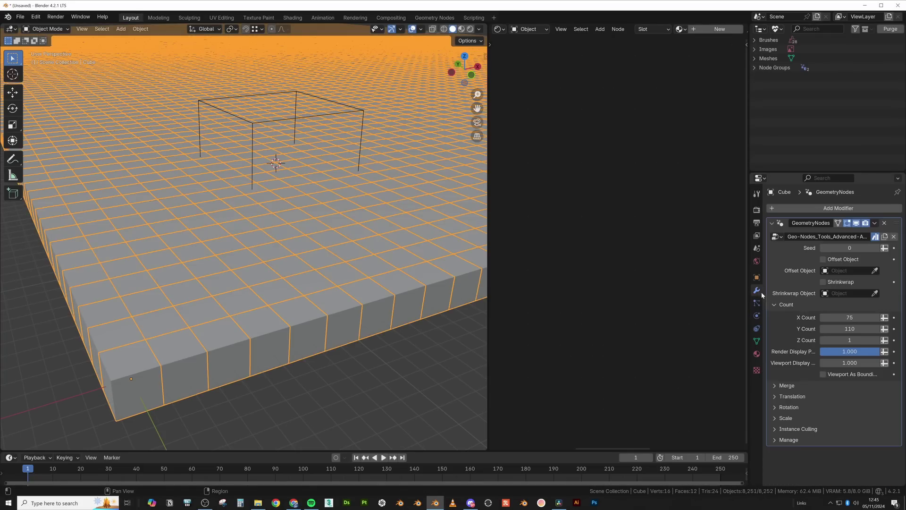
click(339, 117)
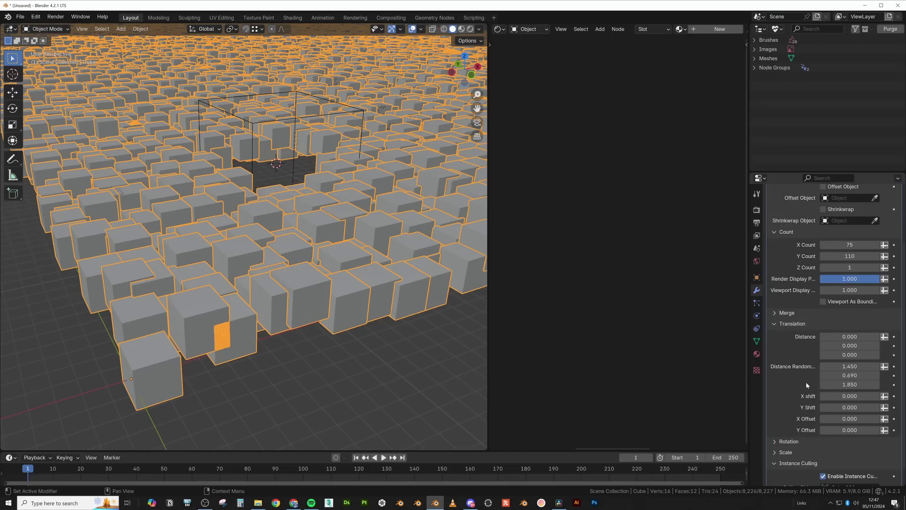
Tick Random Rotation under the array's Rotation settings and inspect its node network.
scroll(808, 401, down, 1)
click(811, 423)
scroll(811, 423, down, 4)
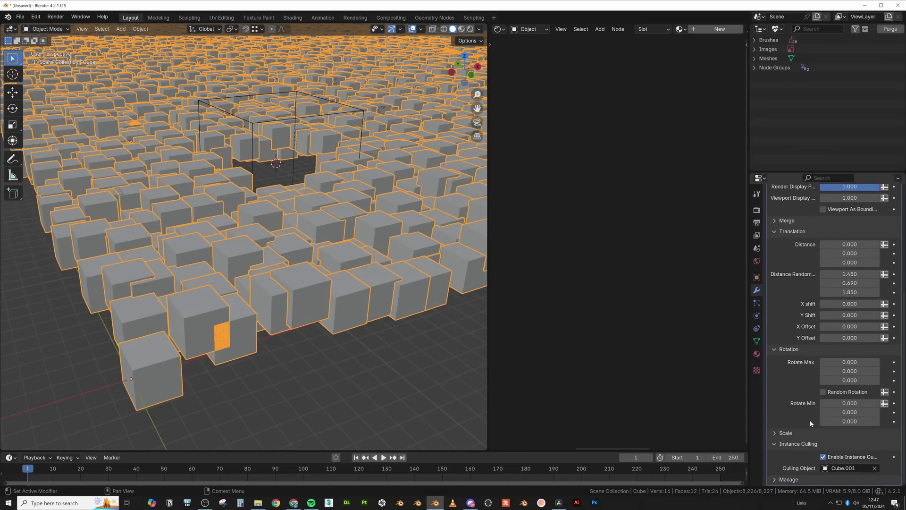
click(824, 392)
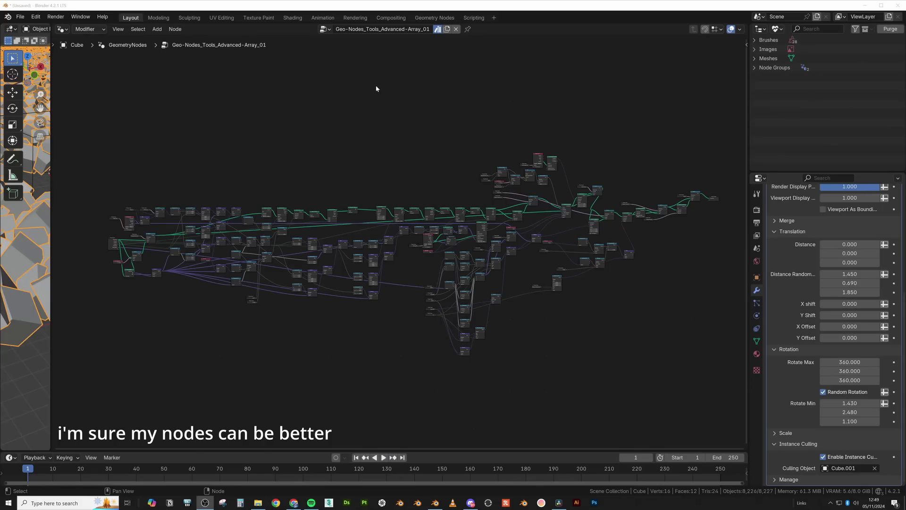
ctrl+right_drag(394, 86, 399, 99)
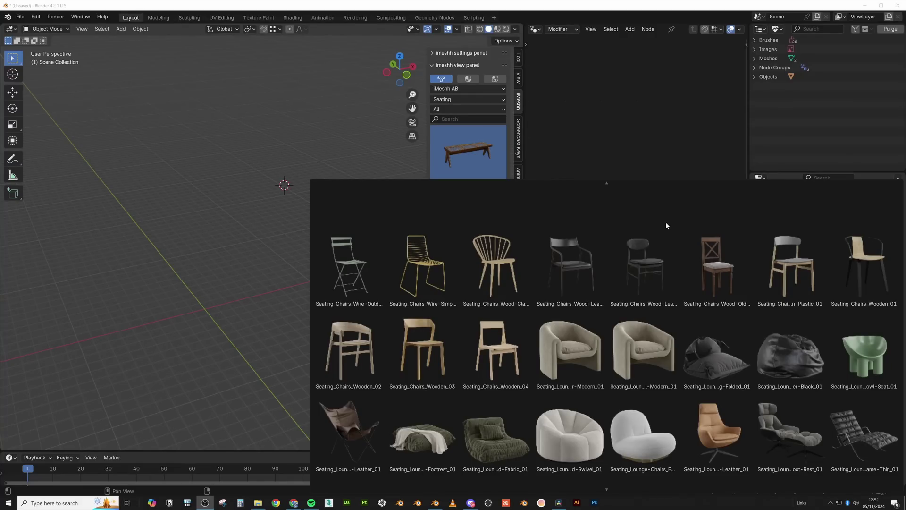
Append the Bean Bag Folded asset from the Seating catalogue and select it.
scroll(667, 284, down, 2)
click(717, 307)
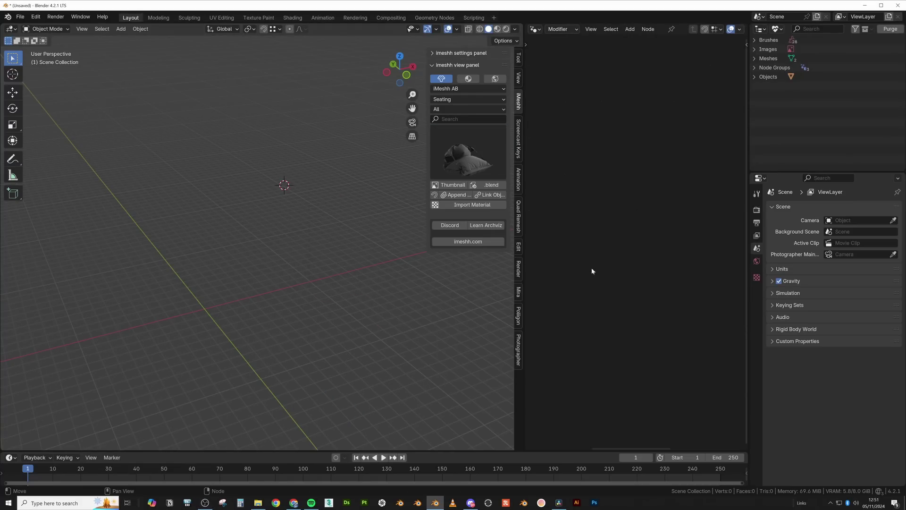
click(457, 195)
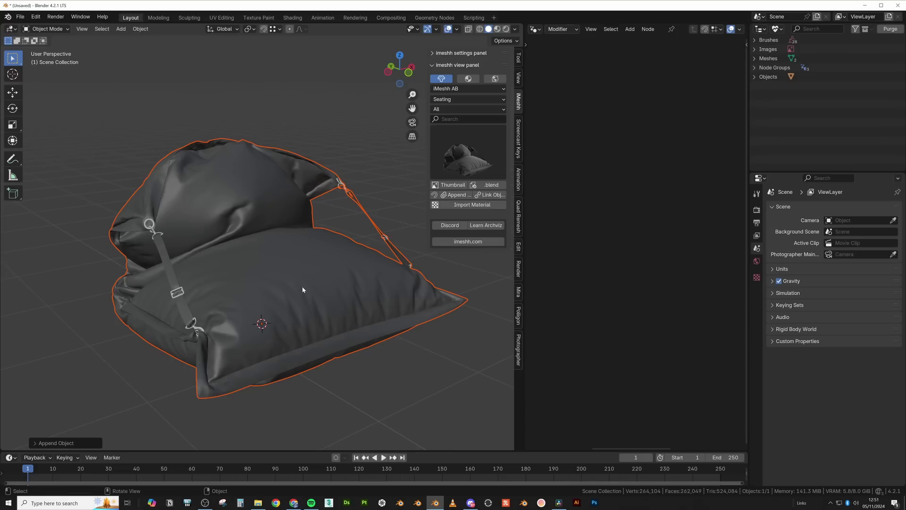
click(321, 237)
Switch to rendered shading, add an Array modifier with count 6, and apply it.
key(z)
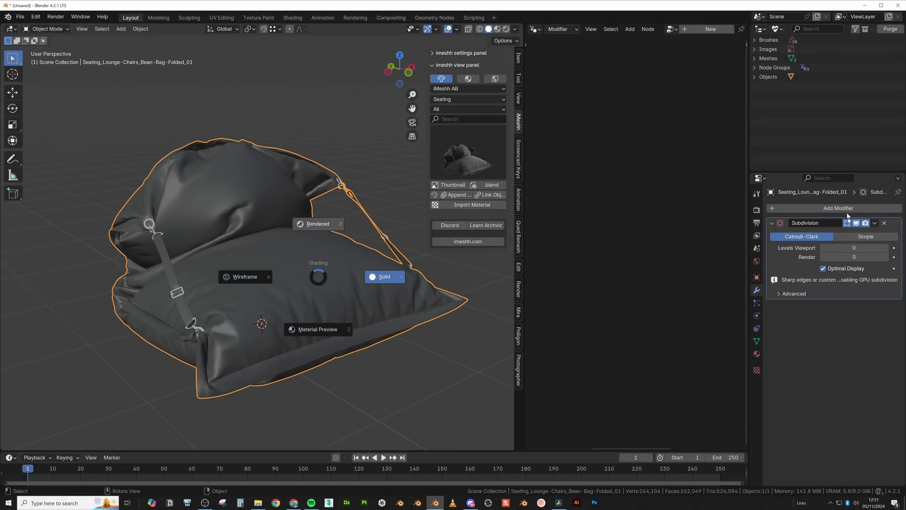
key(8)
click(849, 208)
text(arra)
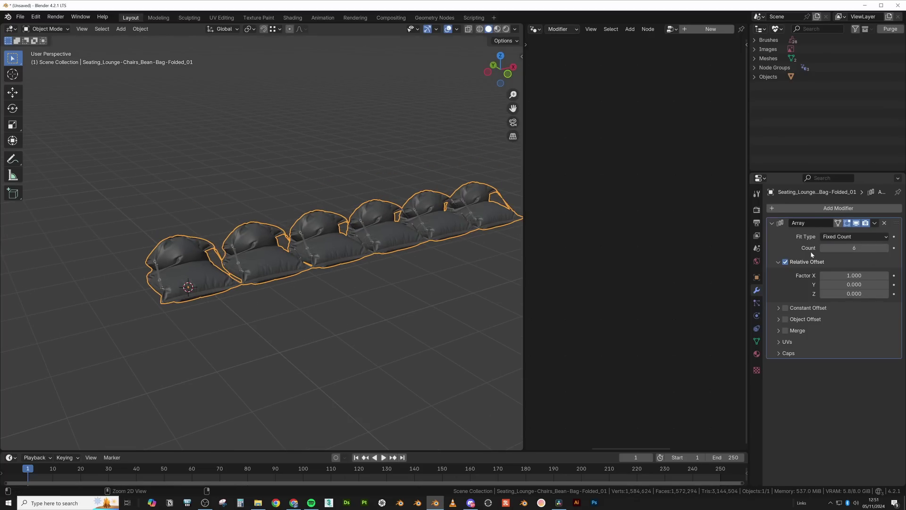
key(ctrl+a)
In Edit Mode, test-move a patch of faces on the baked bean bags, then cancel.
scroll(395, 268, up, 6)
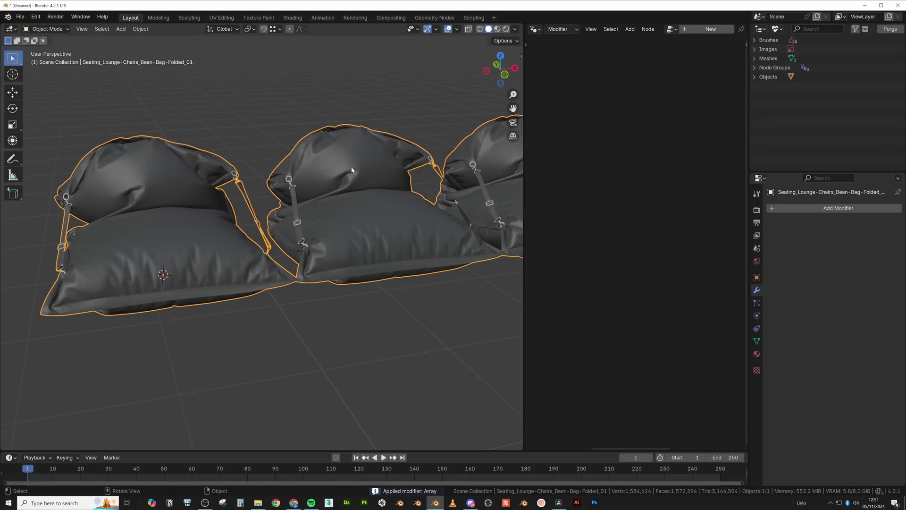
middle_drag(351, 143, 334, 201)
key(Tab)
drag(381, 161, 412, 184)
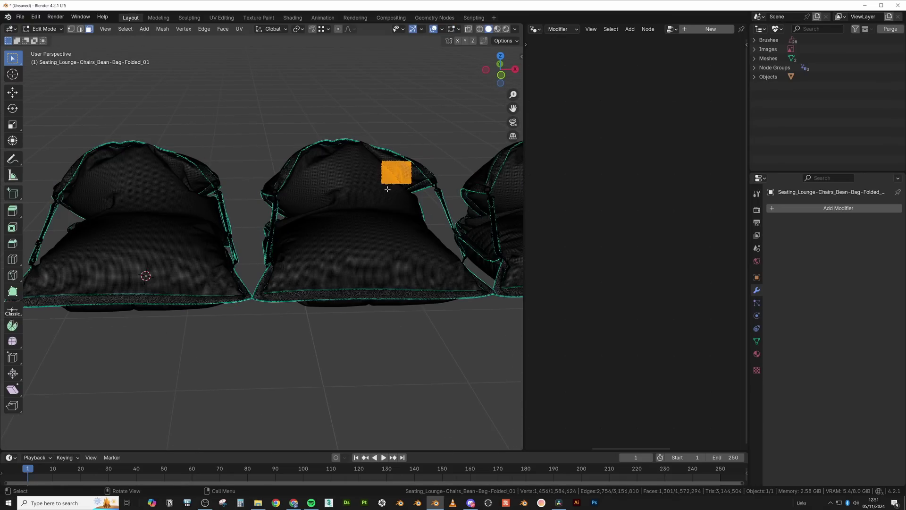
key(g)
right_click(422, 114)
Select the whole bean bag mesh, view the row from above, and highlight the Duplicate Linked heading.
scroll(383, 186, down, 4)
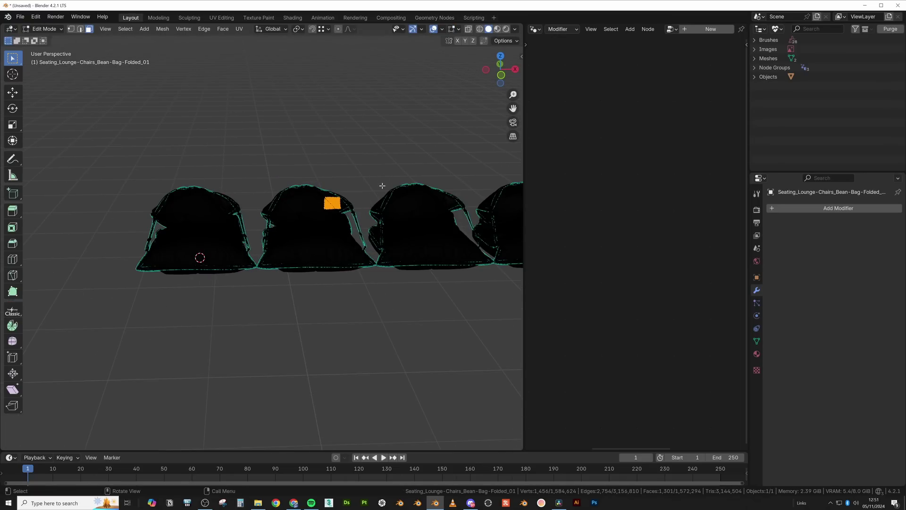
shift+middle_drag(383, 186, 292, 197)
scroll(292, 198, down, 3)
key(a)
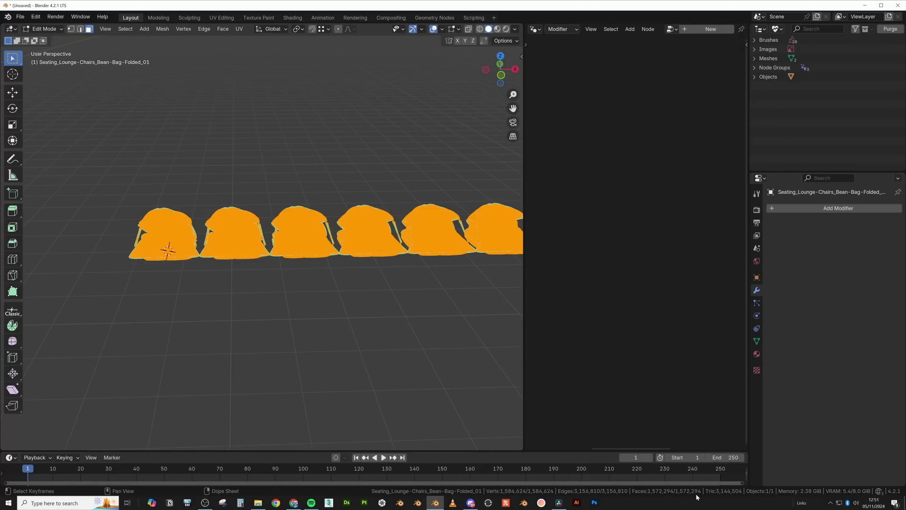
middle_drag(382, 304, 341, 256)
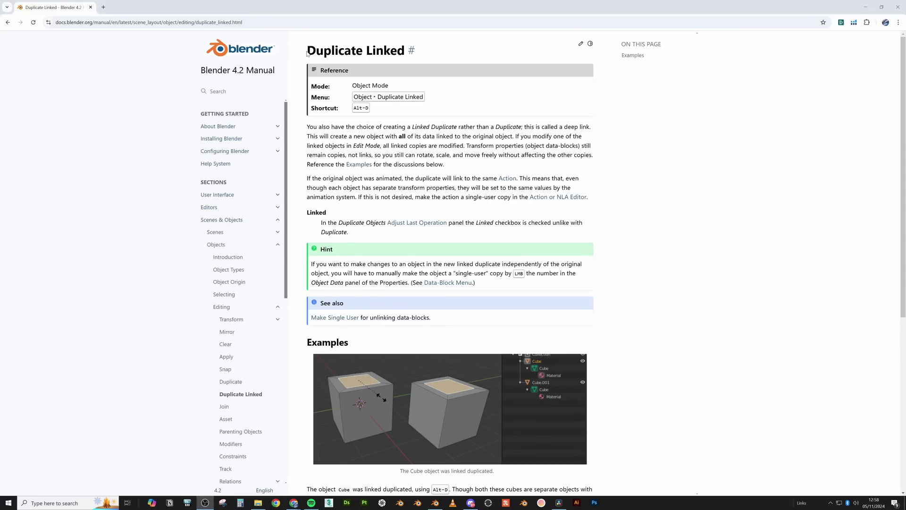
drag(307, 53, 406, 52)
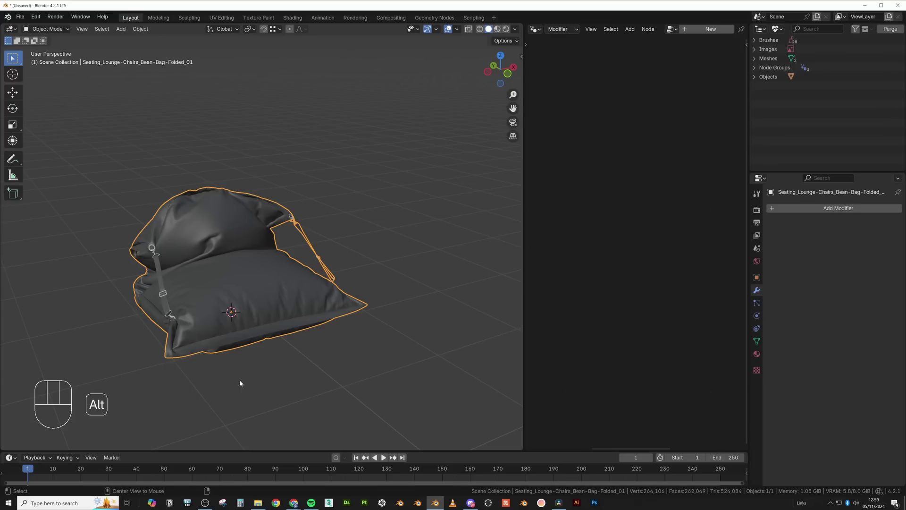
Make a linked duplicate along X and test-stretch its faces to show both copies change.
key(alt+d)
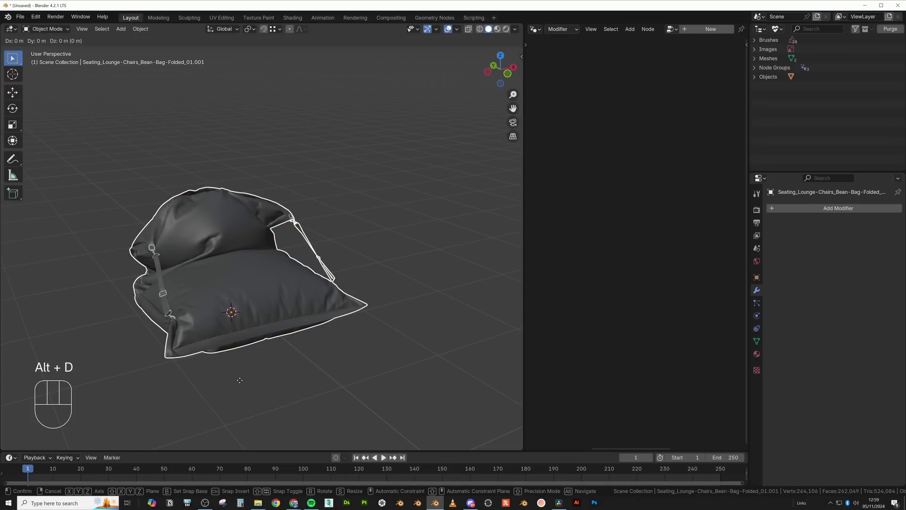
key(x)
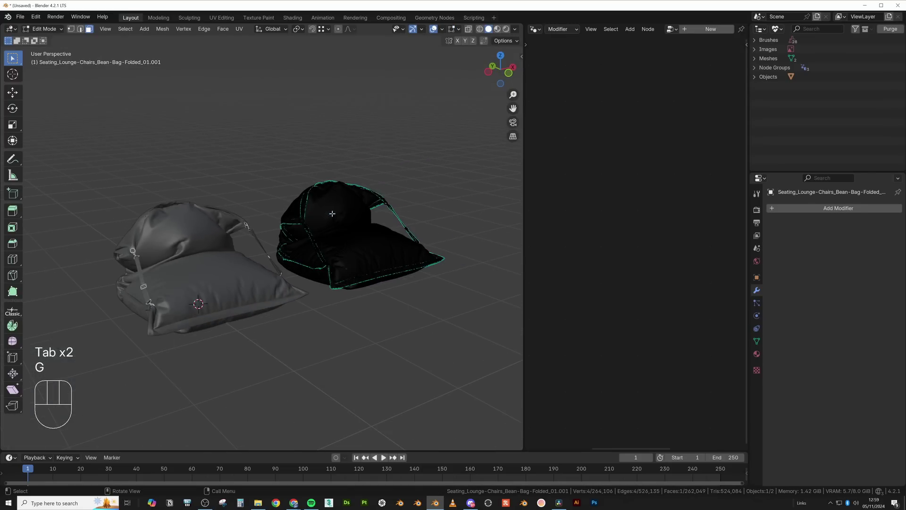
drag(263, 172, 342, 270)
drag(293, 152, 369, 234)
key(g)
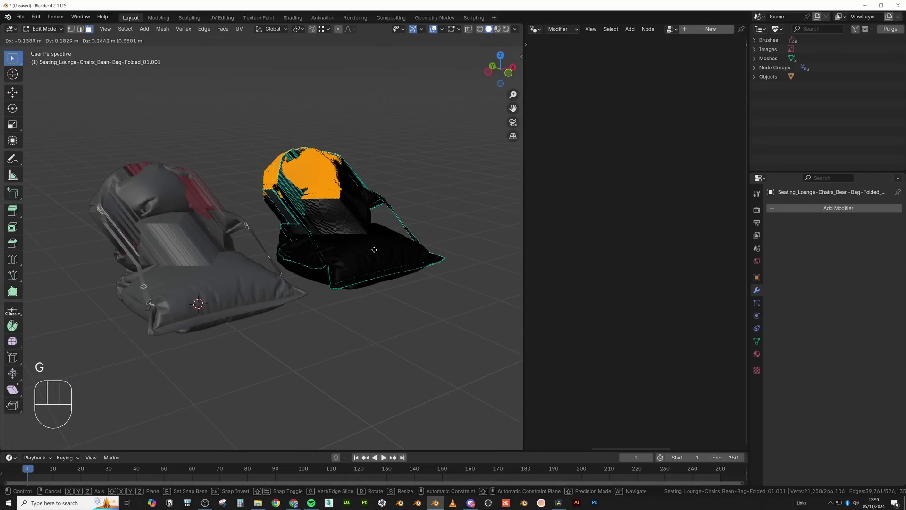
right_click(376, 230)
key(Tab)
Add another linked copy along X and repeat it with Shift+R to extend the row to twelve.
shift+middle_drag(380, 299, 313, 307)
key(alt+d)
key(x)
click(406, 268)
key(shift+r)
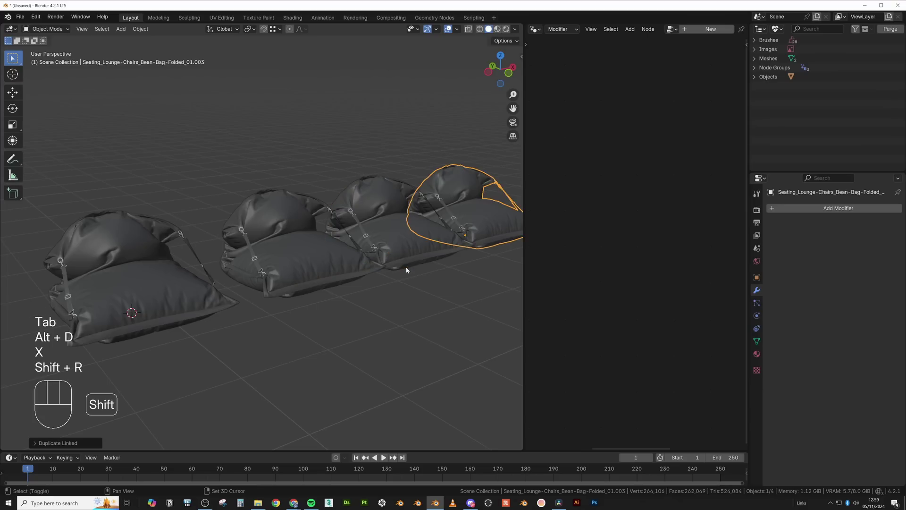
key(shift+r)
key(shift+r)
key(shift+r)
scroll(415, 295, down, 5)
key(shift+r)
key(shift+r)
key(shift+r)
key(shift+r)
key(shift+r)
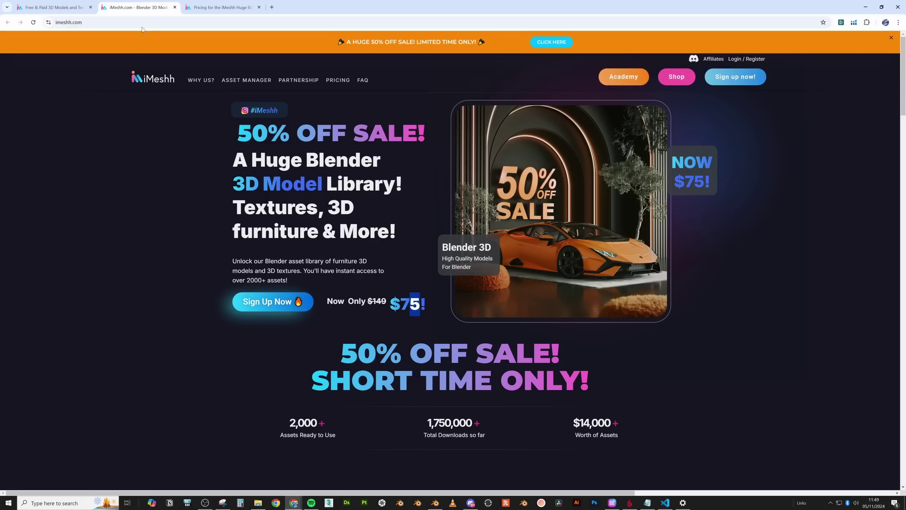
Switch to the Free & Paid 3D Models tab to view the shop.imeshh.com catalogue.
click(88, 4)
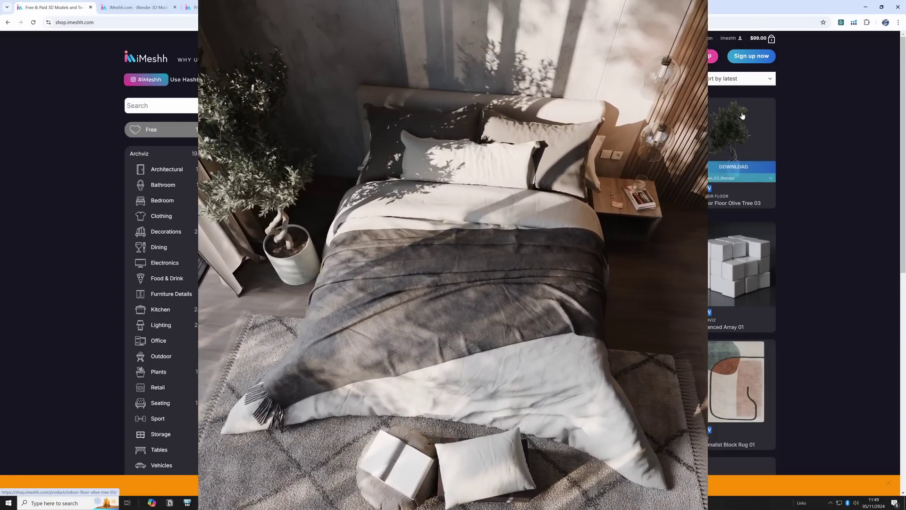
mouse_move(742, 116)
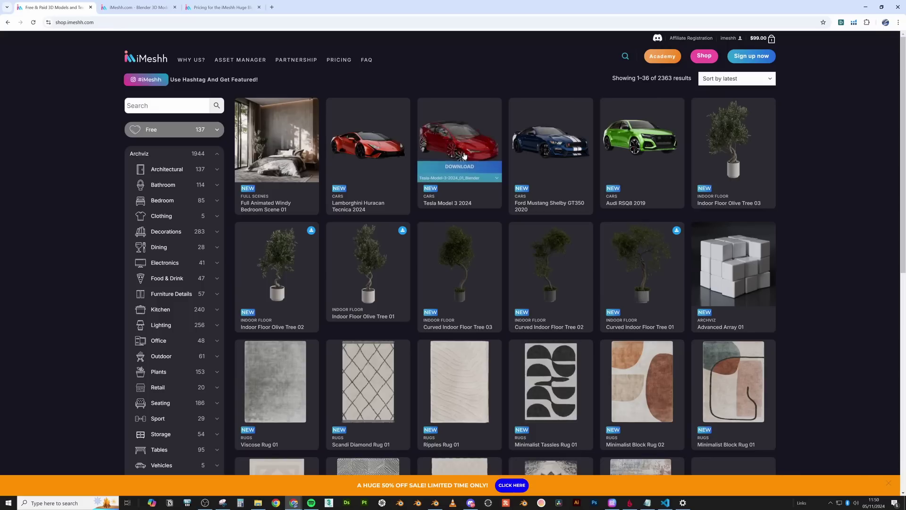
Scroll to the shop's pagination and open page 2, showing items 37–72 of 2363.
mouse_move(400, 155)
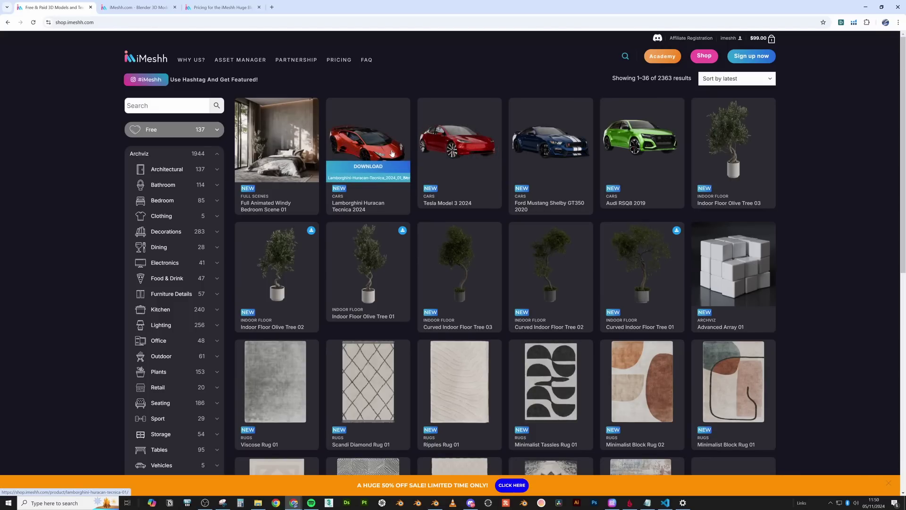
scroll(884, 283, down, 2)
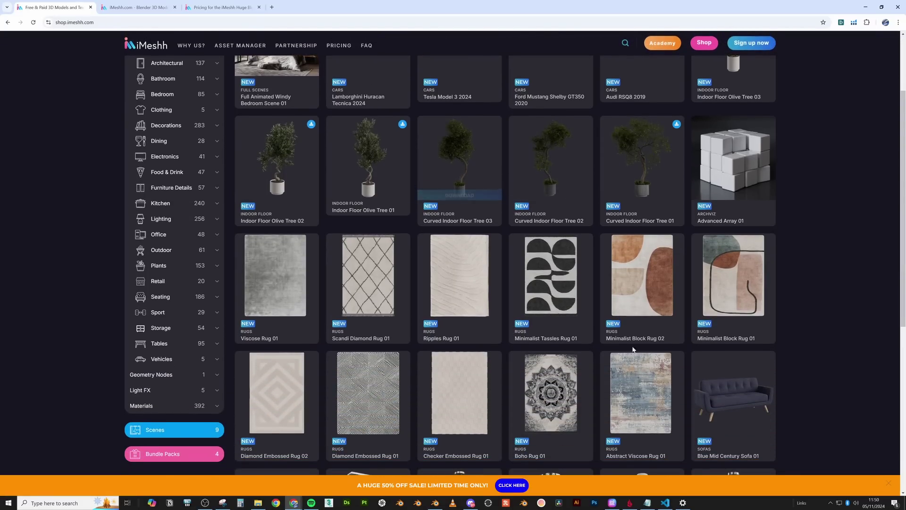
scroll(825, 283, down, 5)
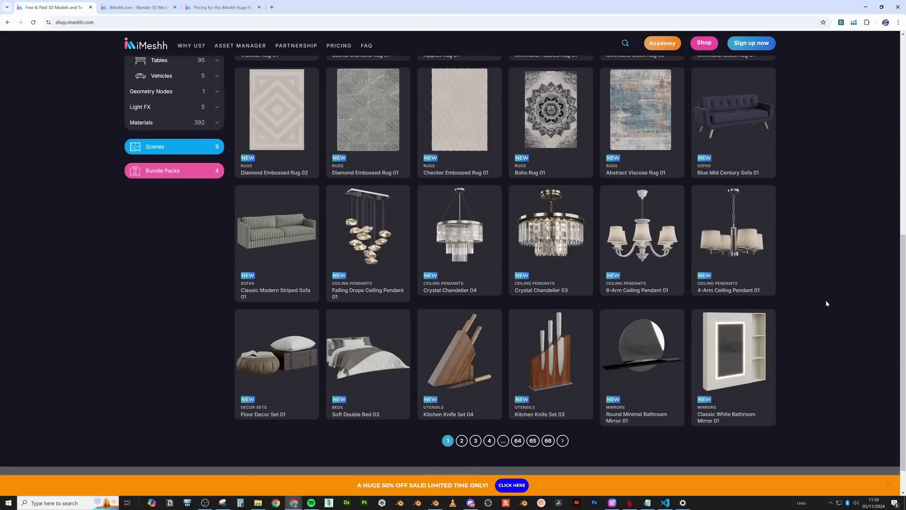
scroll(827, 303, up, 7)
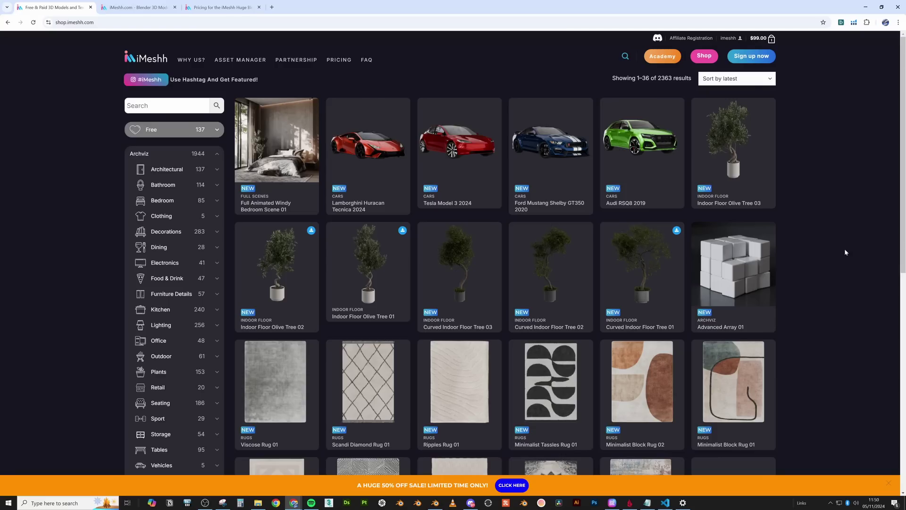
scroll(821, 172, down, 9)
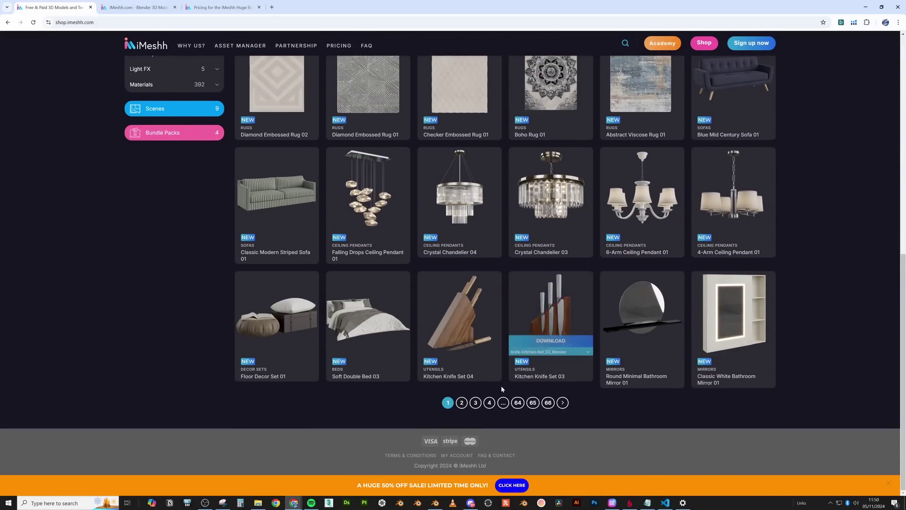
click(461, 403)
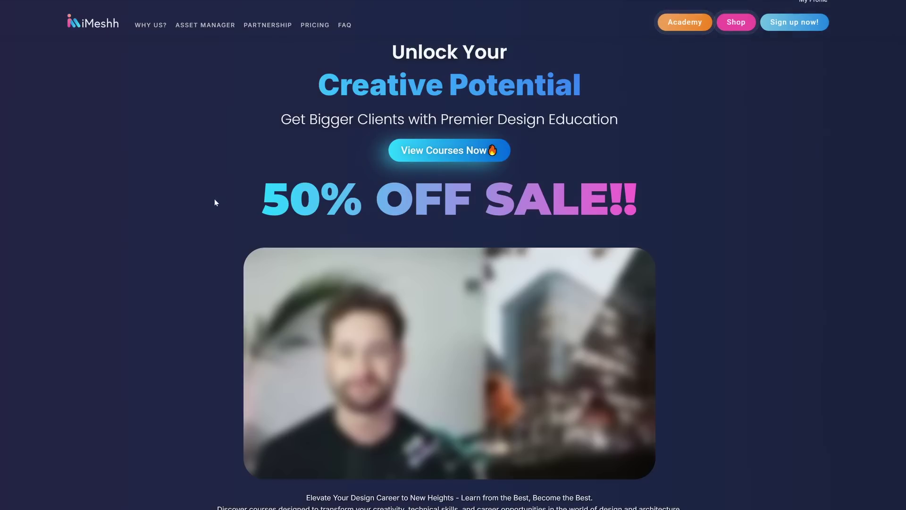
Scroll through the Office Building course page and back up to its $99 hero section.
scroll(198, 206, down, 3)
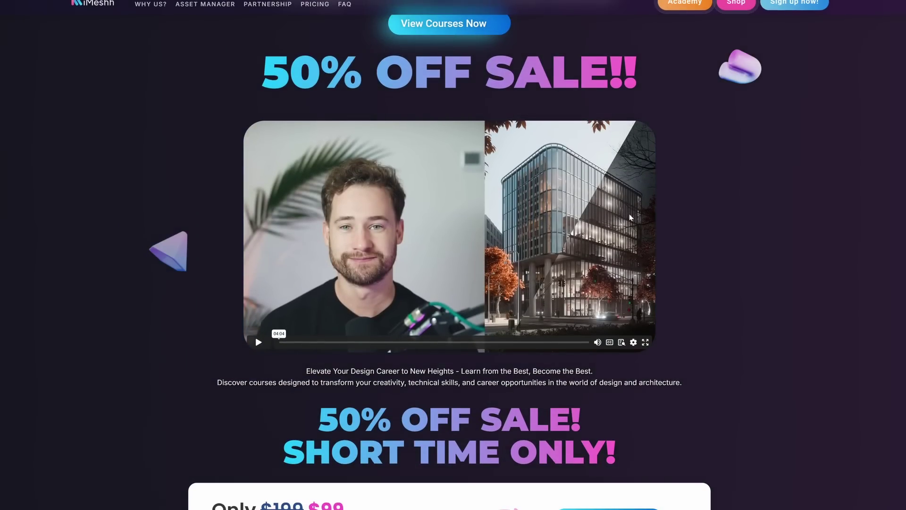
scroll(771, 269, down, 10)
scroll(771, 270, down, 3)
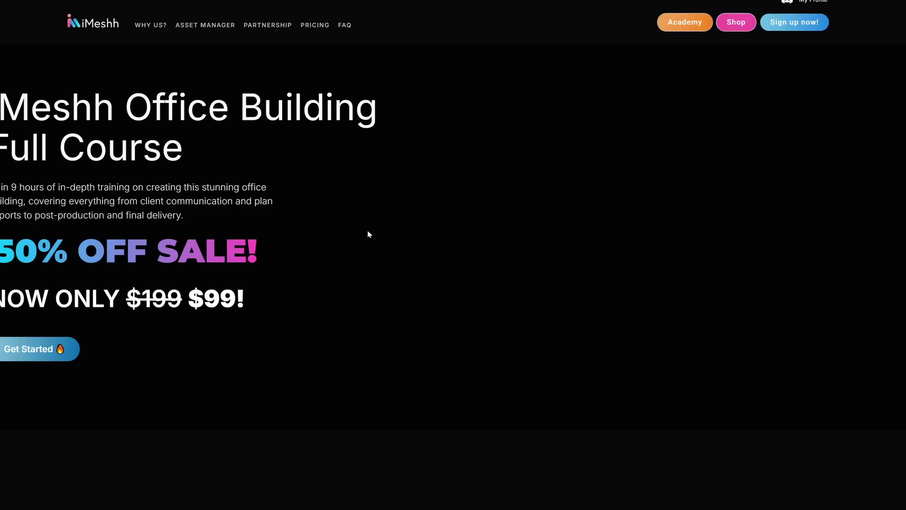
scroll(289, 271, down, 5)
scroll(292, 275, down, 10)
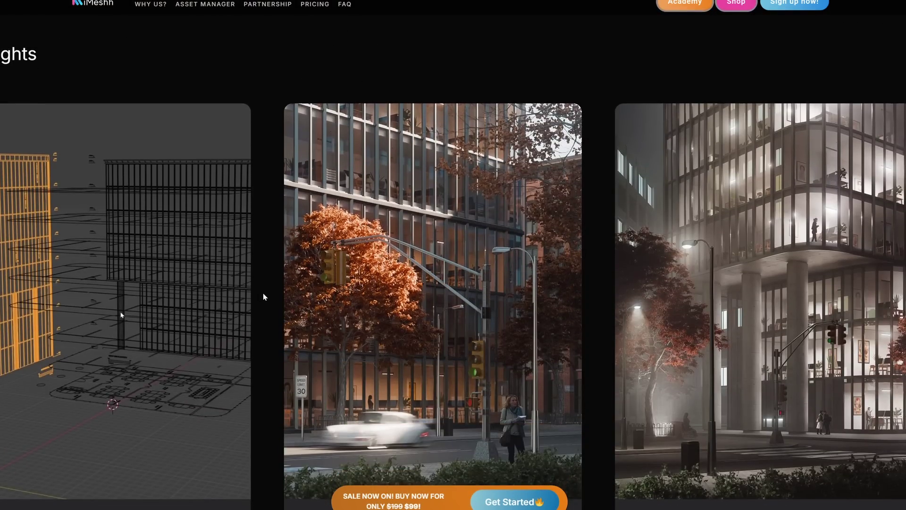
scroll(263, 293, down, 8)
scroll(263, 298, down, 4)
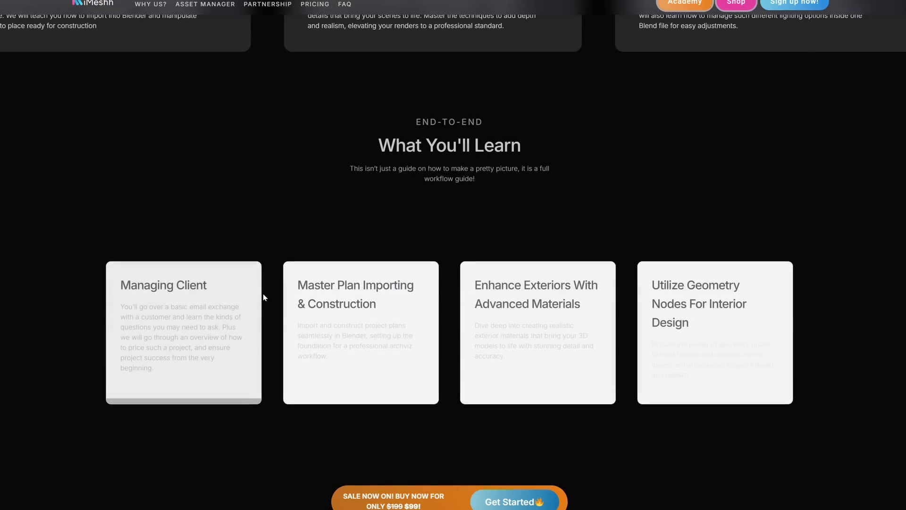
scroll(263, 297, up, 10)
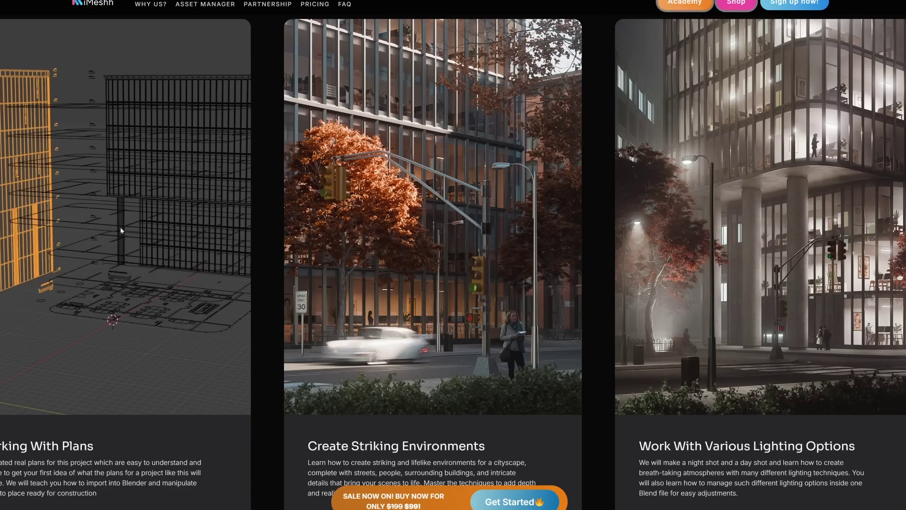
scroll(122, 231, down, 19)
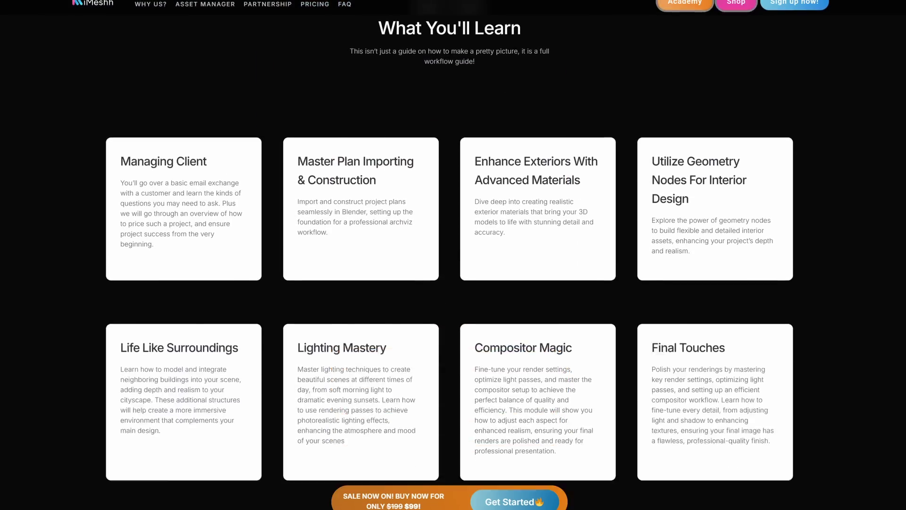
scroll(902, 311, up, 20)
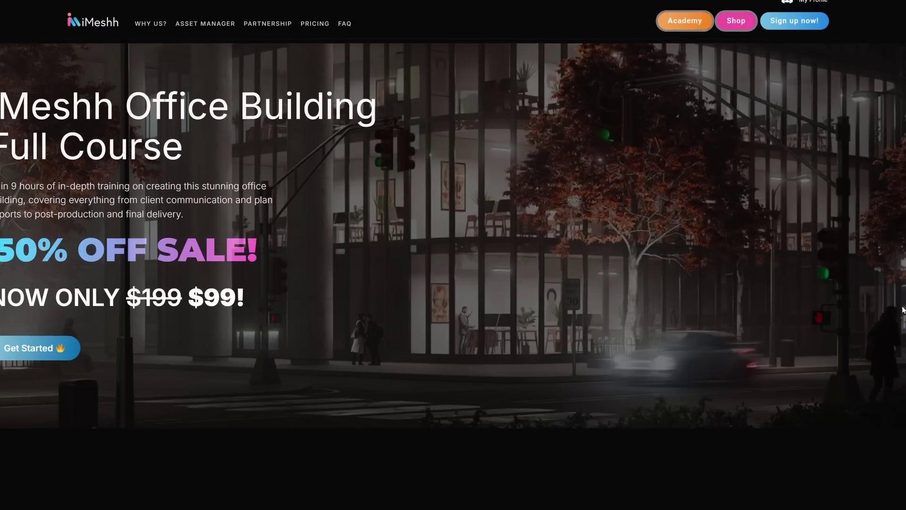
scroll(903, 311, down, 4)
scroll(902, 311, down, 11)
scroll(896, 311, up, 15)
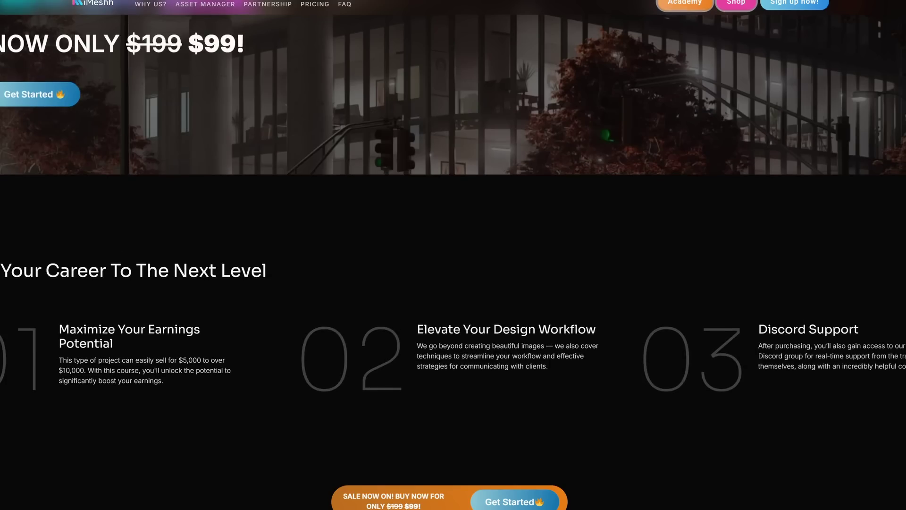
scroll(894, 311, up, 1)
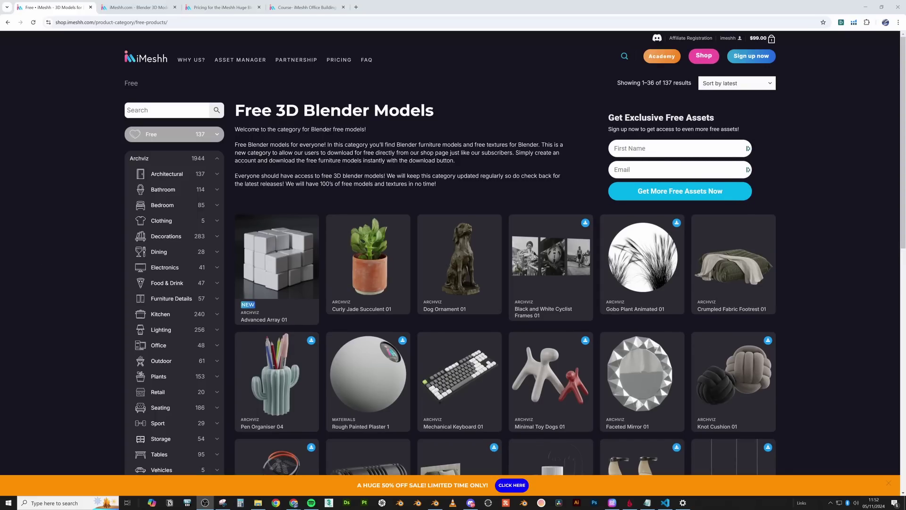
Download the free Advanced Array 01 asset from the Free 3D Blender Models page.
scroll(322, 110, down, 2)
scroll(233, 106, up, 2)
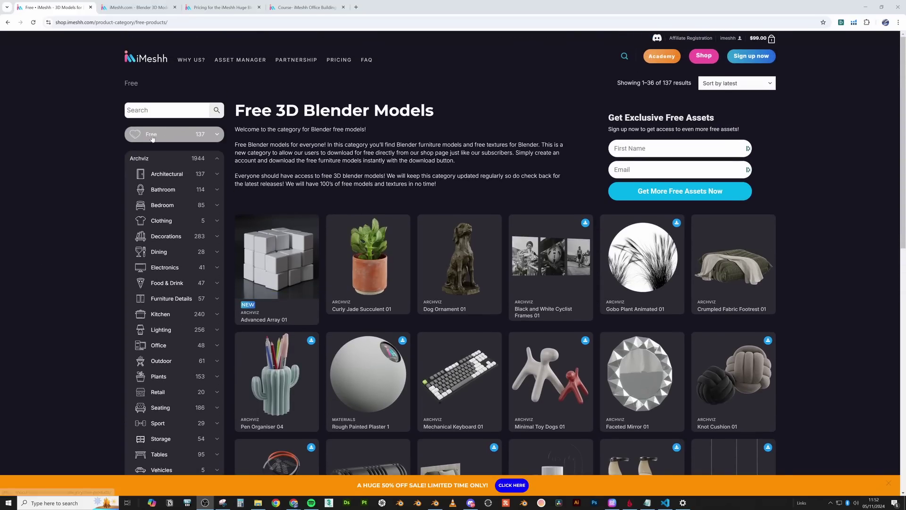
click(279, 295)
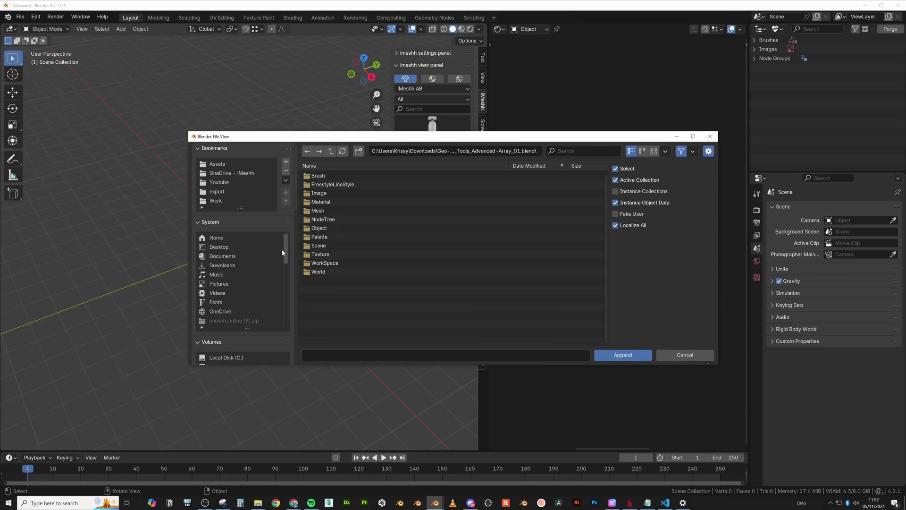
Append the Geo-Nodes_Tools_Advanced-Array_01 node group from the downloaded file's NodeTree folder.
click(325, 221)
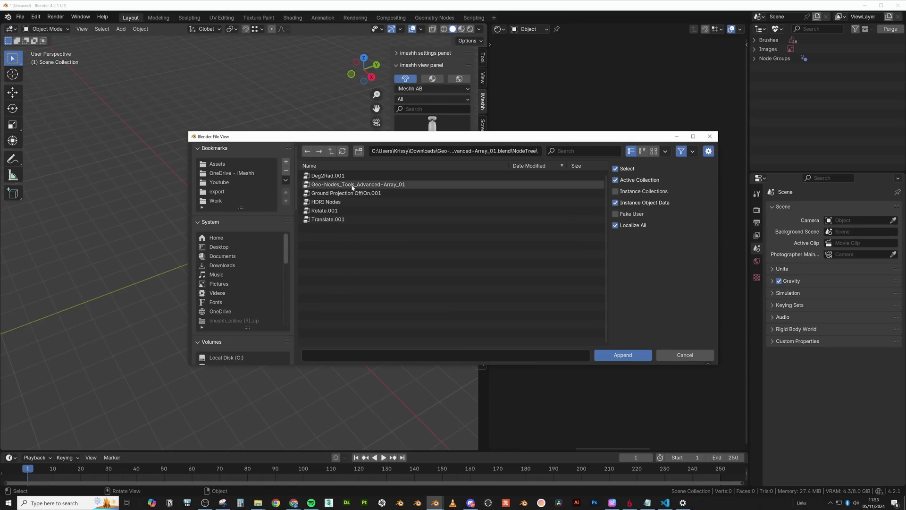
double_click(381, 185)
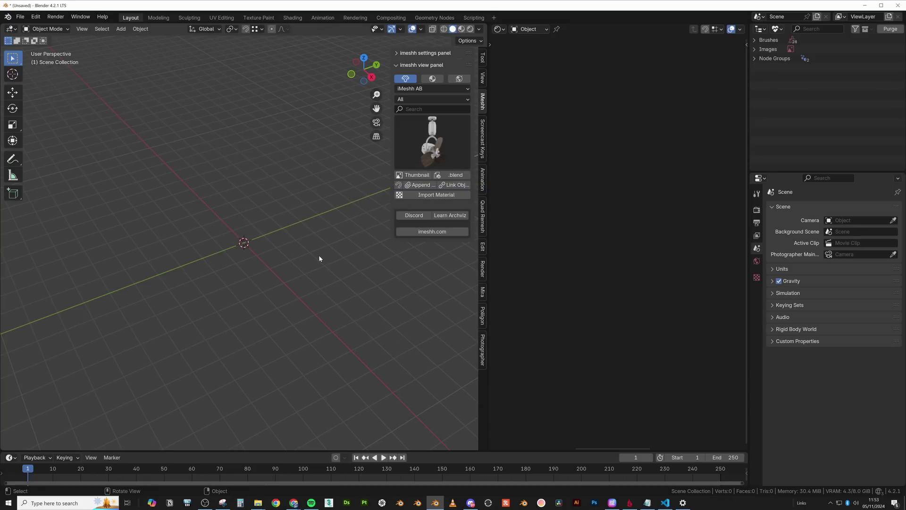
scroll(319, 259, up, 4)
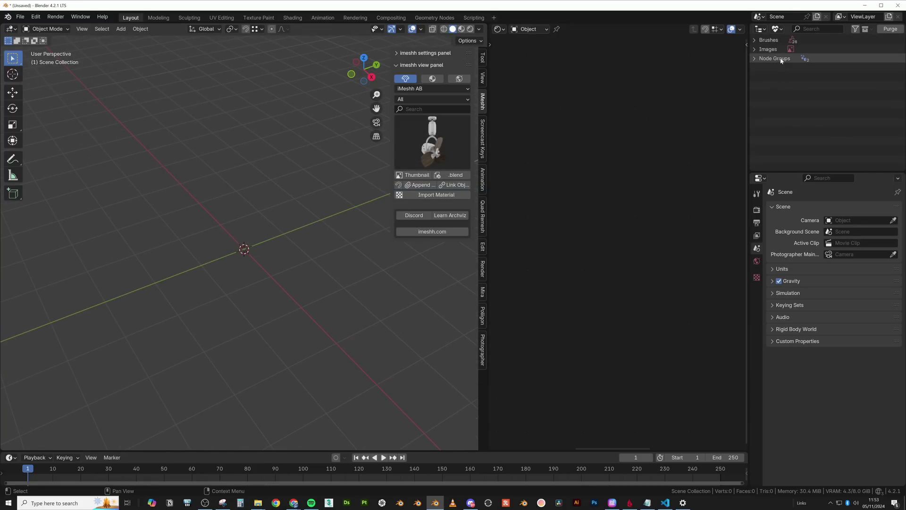
Append Plants_Trees_Alder_01 from the iMeshh Plants > Trees library and select it.
click(437, 98)
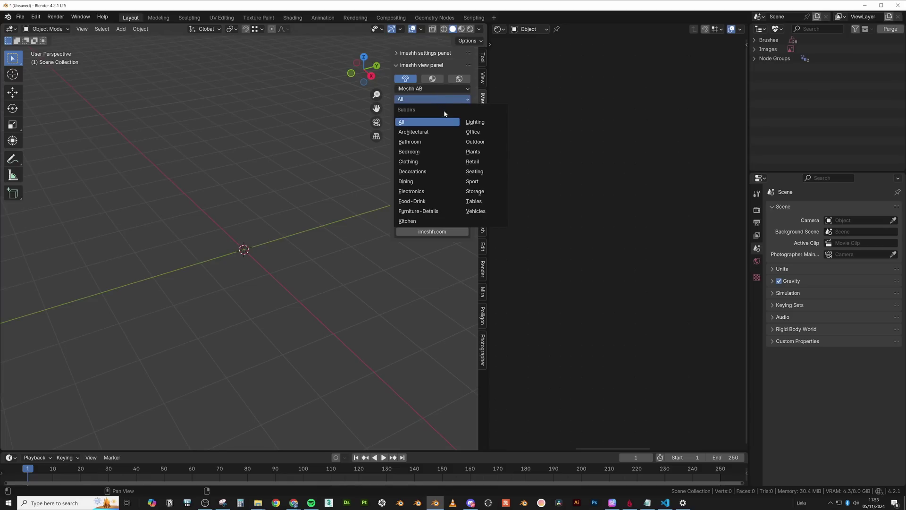
click(471, 152)
click(415, 110)
click(422, 211)
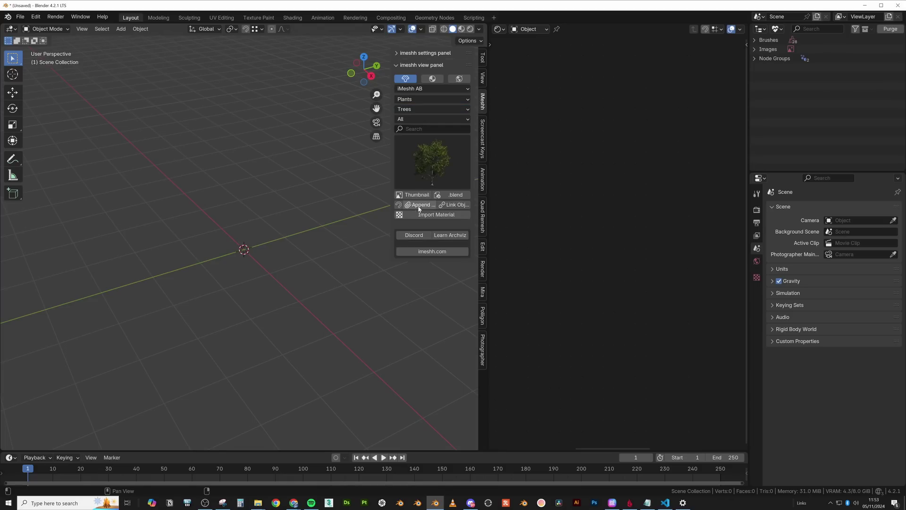
click(445, 168)
click(417, 206)
click(415, 204)
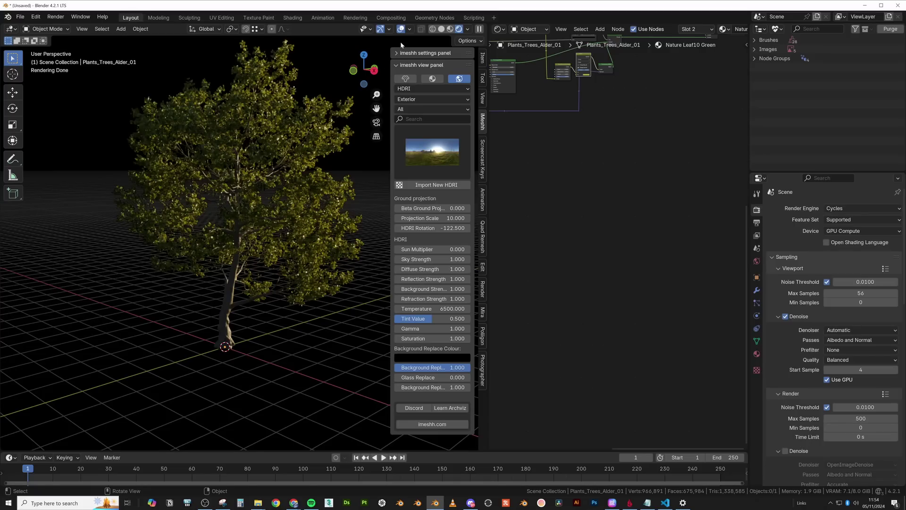
click(290, 216)
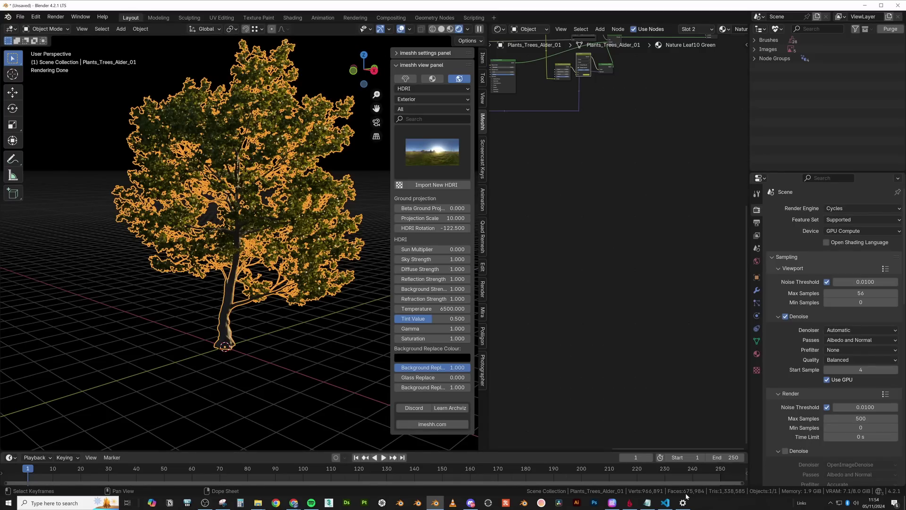
Switch to solid shading, show the alder tree's modifier stack, and remove its Mask modifier.
click(292, 354)
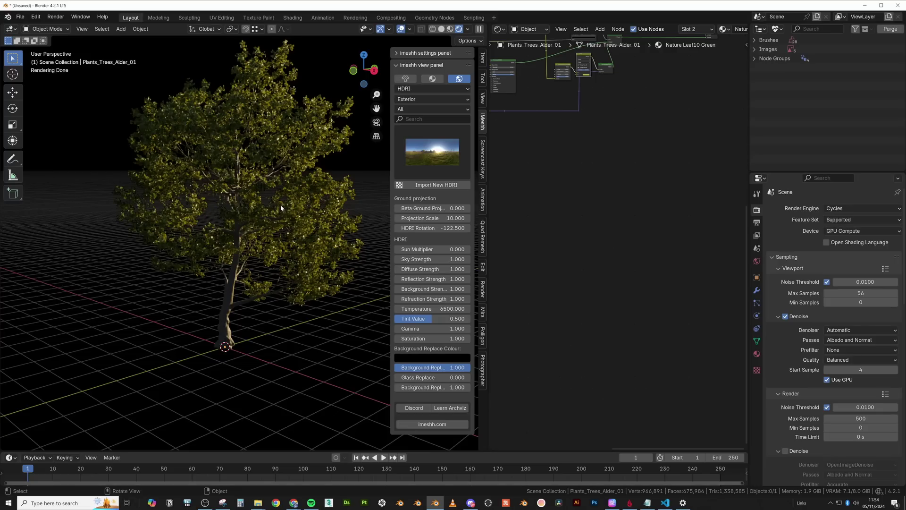
key(n)
click(289, 229)
key(z)
click(312, 228)
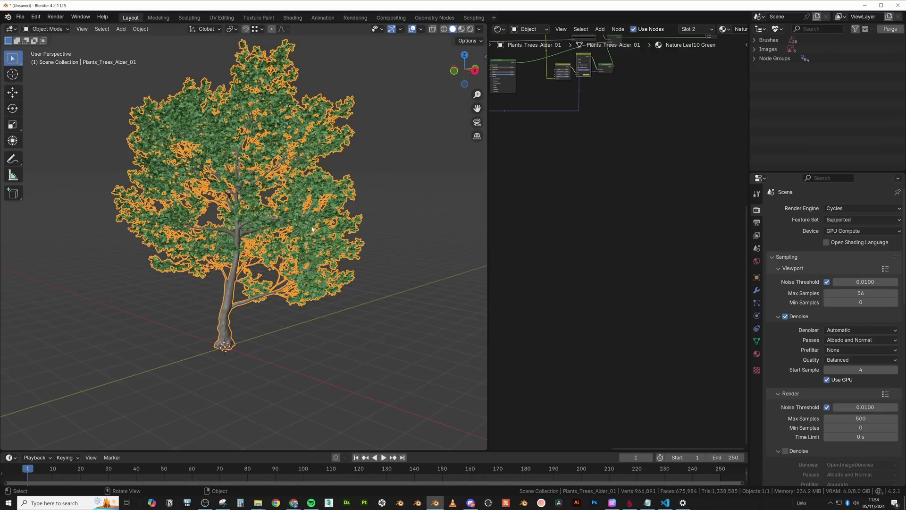
click(757, 290)
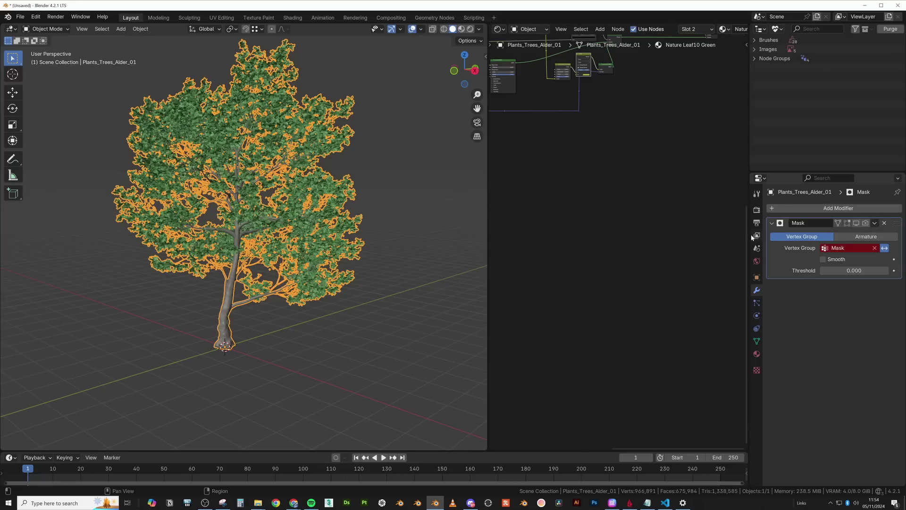
drag(752, 237, 696, 237)
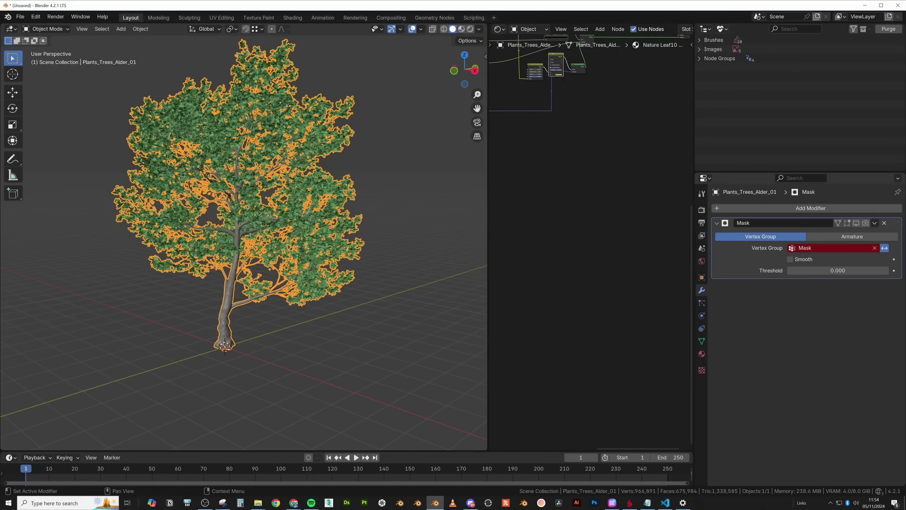
key(ctrl+x)
Add a Geometry Nodes modifier using Geo-Nodes_Tools_Advanced-Array_01, giving a 2×2 tree grid.
click(790, 208)
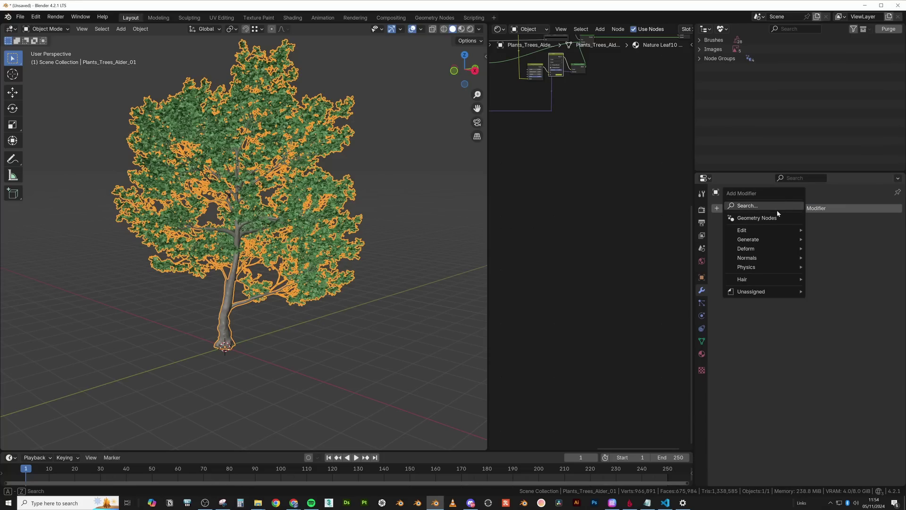
click(775, 218)
click(722, 236)
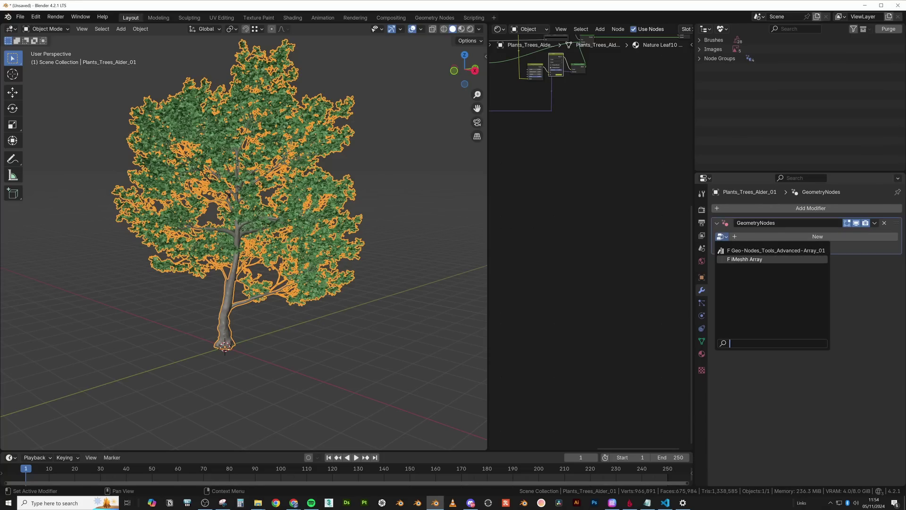
click(756, 251)
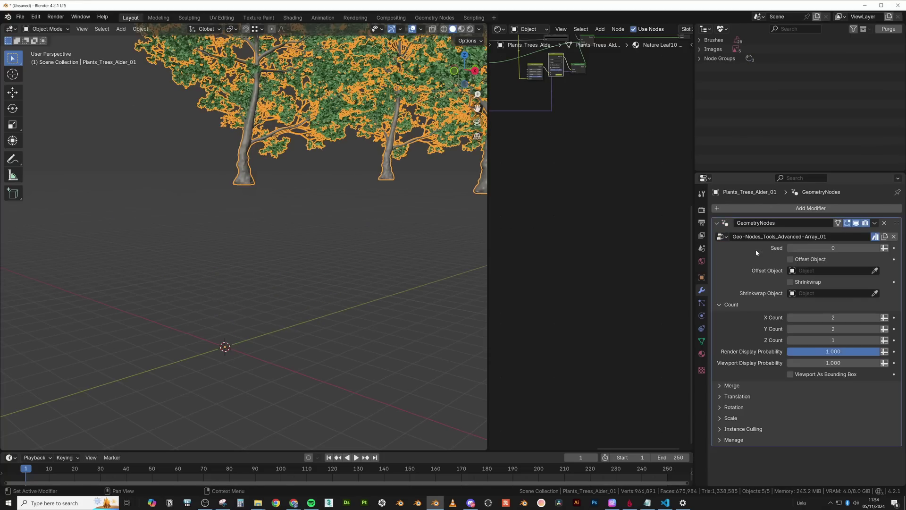
scroll(242, 178, down, 2)
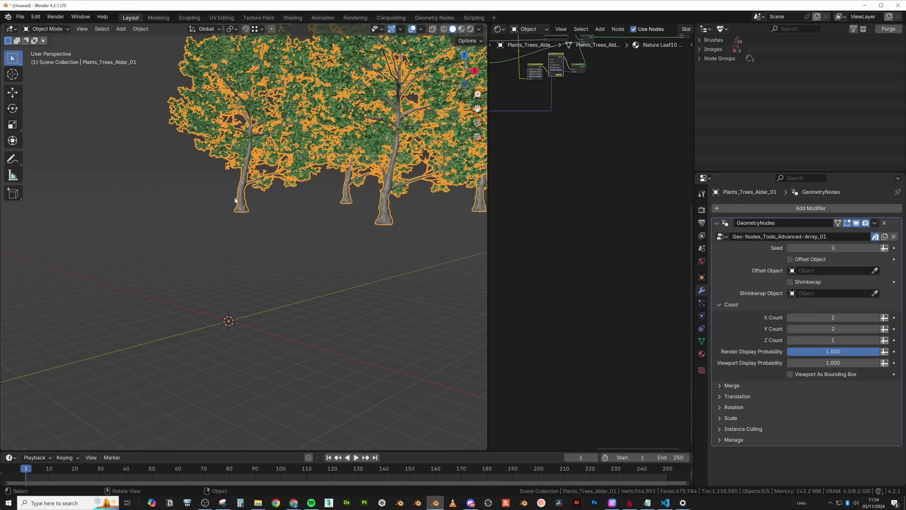
Set the tree's origin to its surface center of mass and orbit to inspect the four trees.
right_click(267, 175)
mouse_move(234, 215)
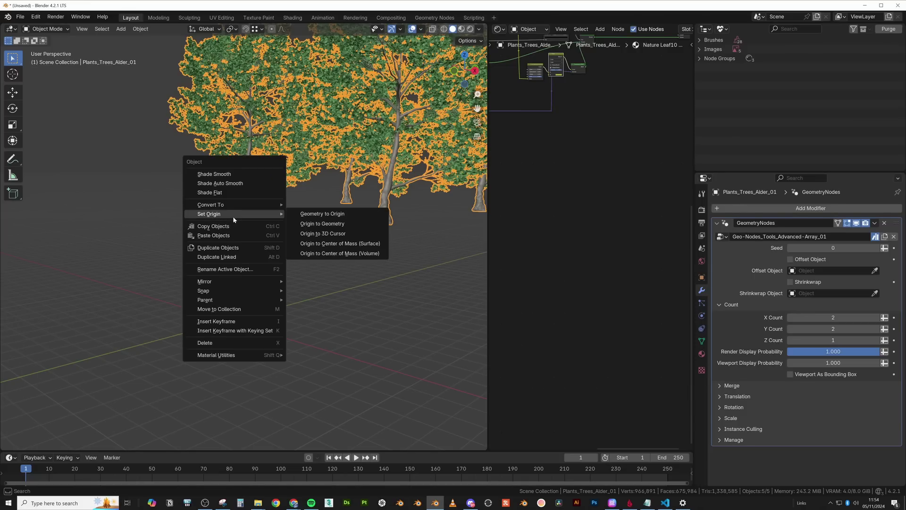
click(329, 244)
middle_drag(228, 291, 259, 253)
scroll(255, 264, up, 4)
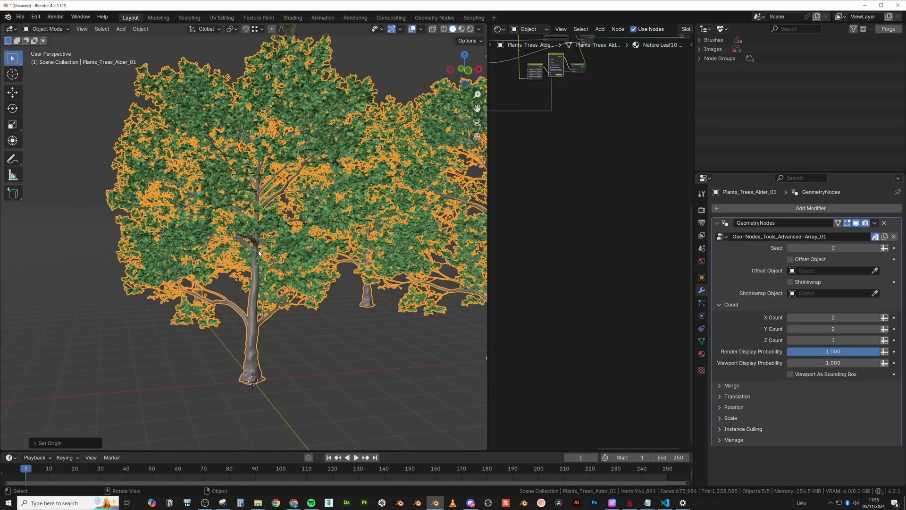
scroll(295, 297, down, 3)
shift+middle_drag(330, 289, 295, 316)
scroll(302, 303, down, 1)
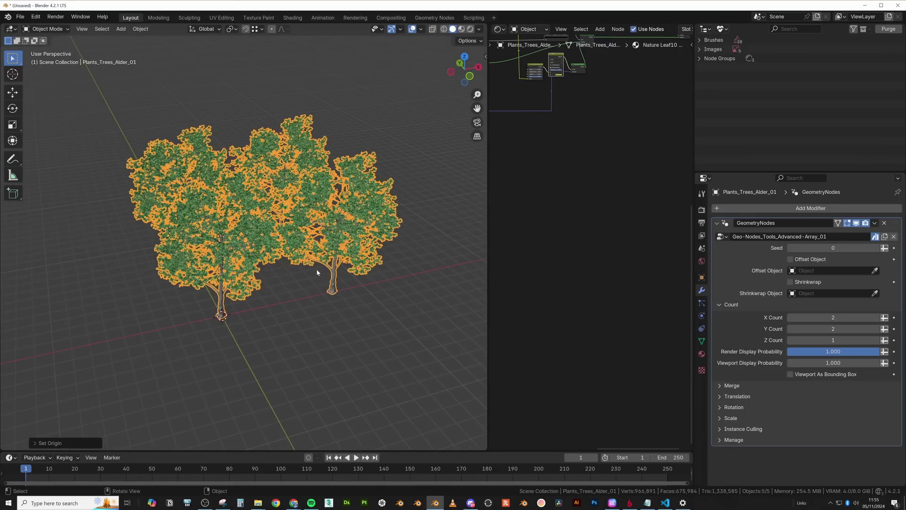
click(387, 115)
middle_drag(334, 190, 346, 184)
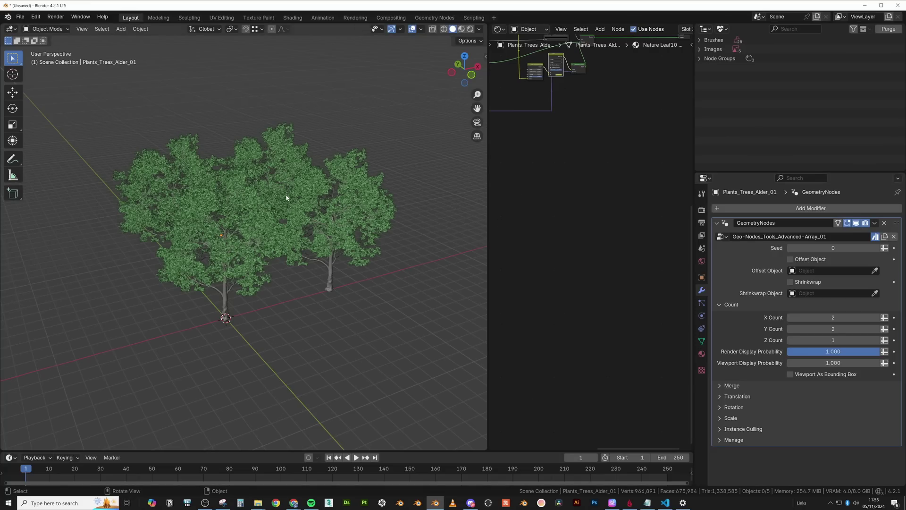
In top view, duplicate the tree array with Shift+D and place the copy beside it along X.
middle_drag(300, 194, 304, 236)
key(a)
key(KP_7)
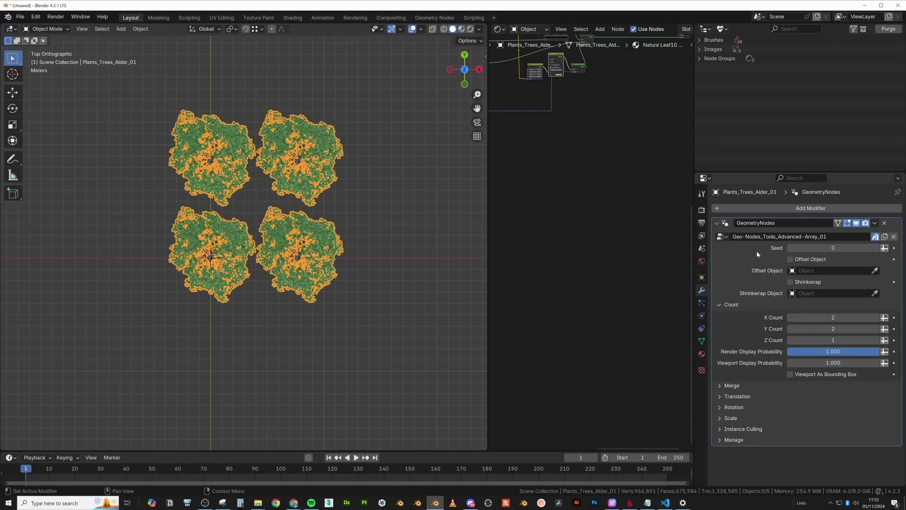
shift+middle_drag(378, 257, 300, 253)
key(shift+d)
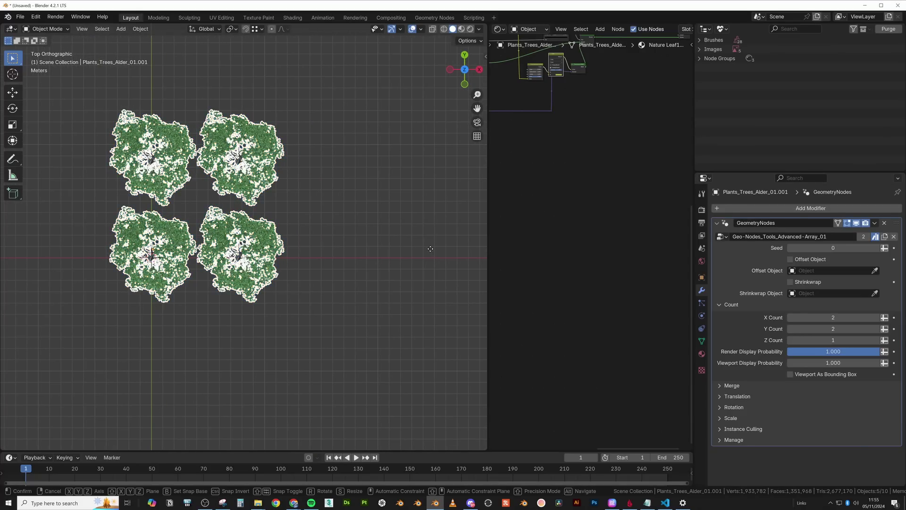
key(x)
click(479, 253)
shift+middle_drag(479, 253, 400, 253)
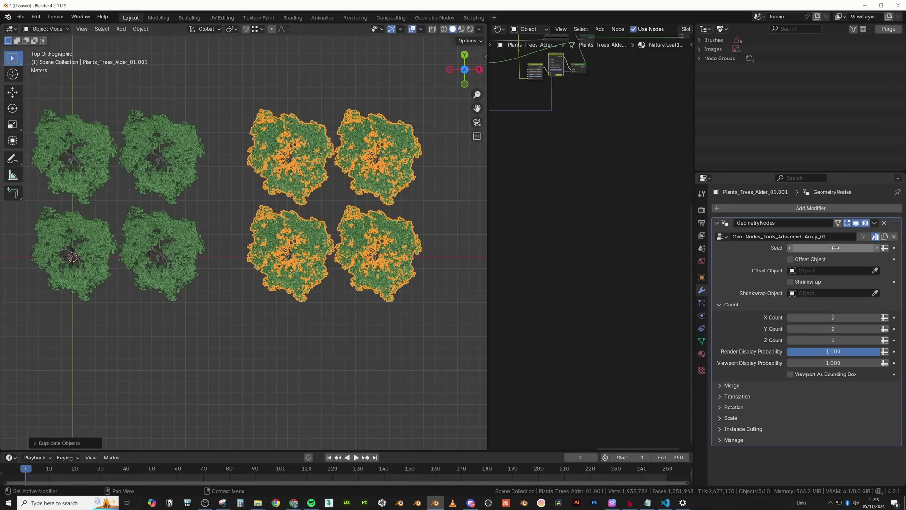
Replace the copy's GeometryNodes modifier with a standard Array modifier.
click(884, 223)
click(827, 208)
click(786, 195)
text(arr)
key(Return)
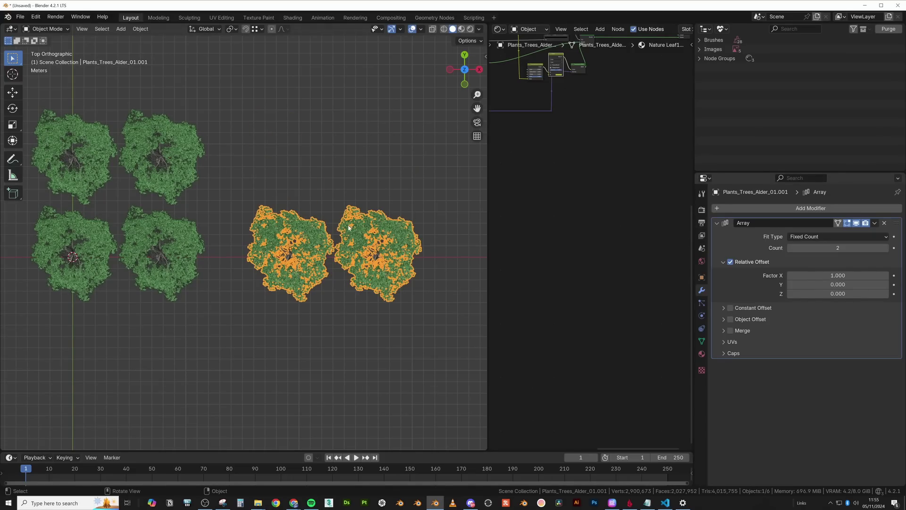
Duplicate the Array modifier and set the second one's offset to X 0, Y 1.
click(875, 223)
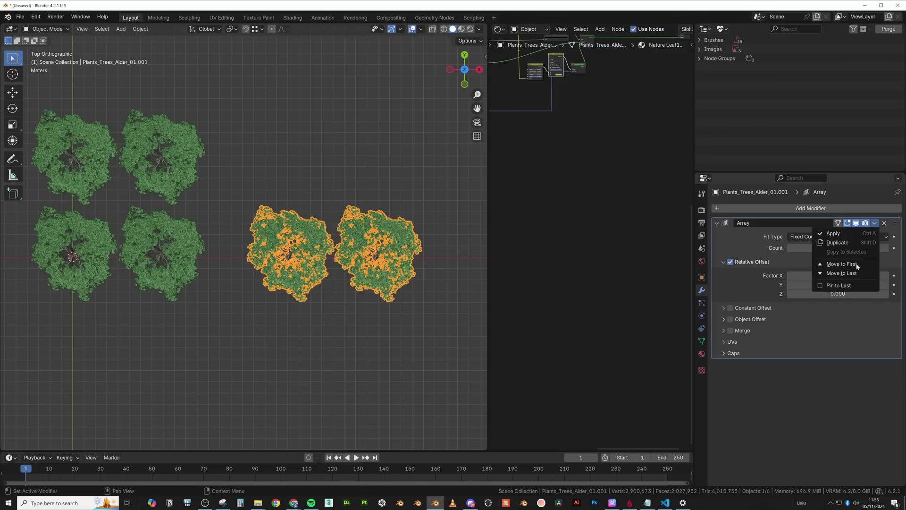
click(842, 242)
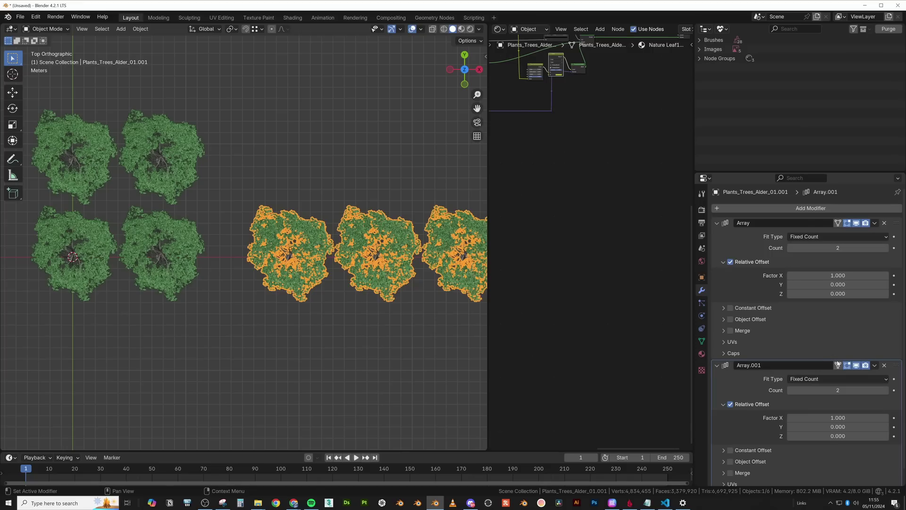
click(838, 418)
double_click(839, 427)
text(1)
key(Return)
click(838, 418)
text(0)
key(Return)
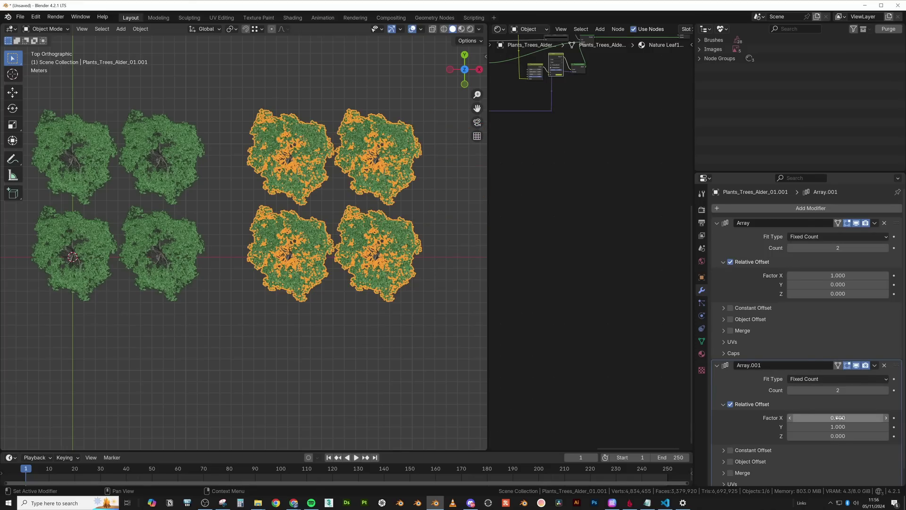
Move the original geometry-nodes grid left and raise its X and Y Count to 3.
shift+middle_drag(219, 206, 364, 233)
click(301, 185)
drag(300, 184, 218, 184)
click(878, 329)
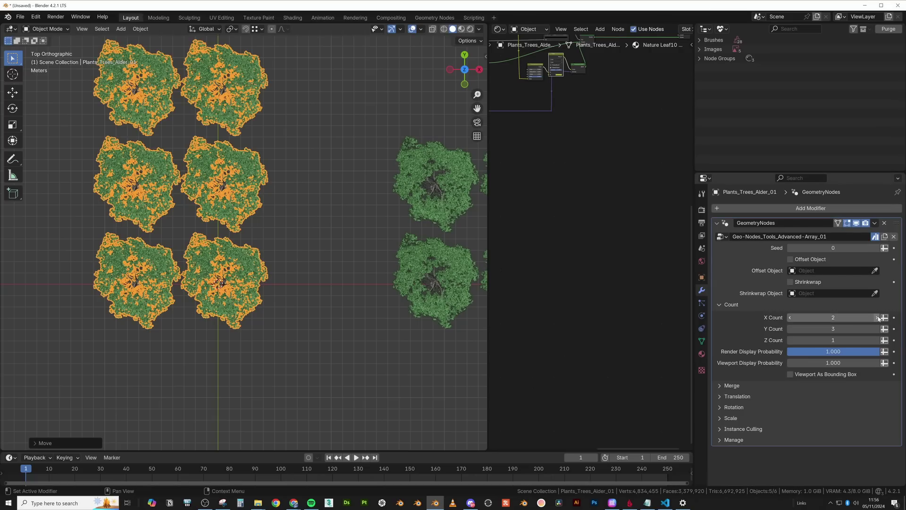
click(877, 318)
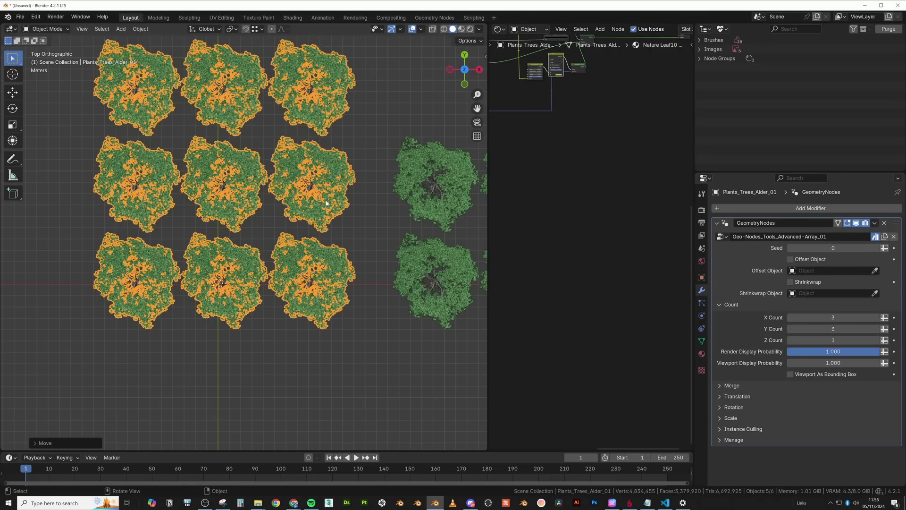
Delete the Array-modifier test copy and return to a top orthographic view of the remaining grid.
click(437, 180)
shift+middle_drag(437, 180, 418, 181)
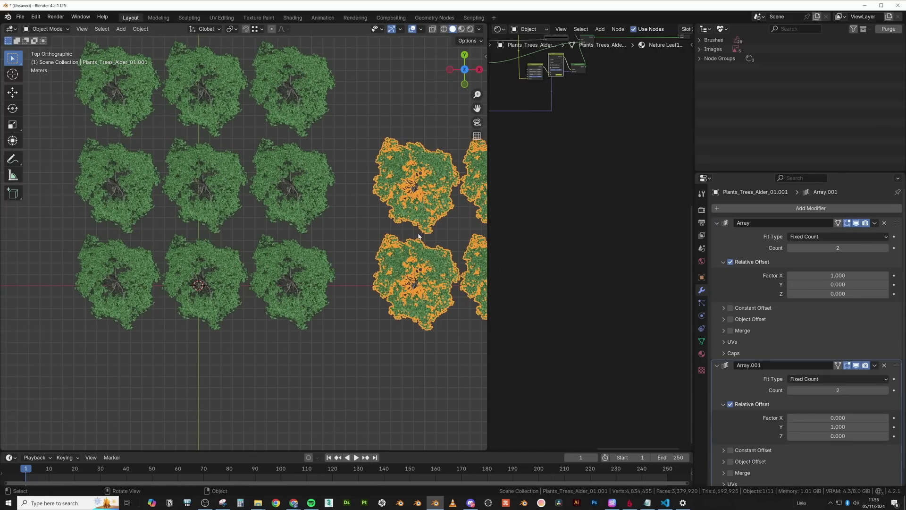
key(Delete)
click(246, 186)
middle_drag(246, 186, 310, 198)
key(KP_7)
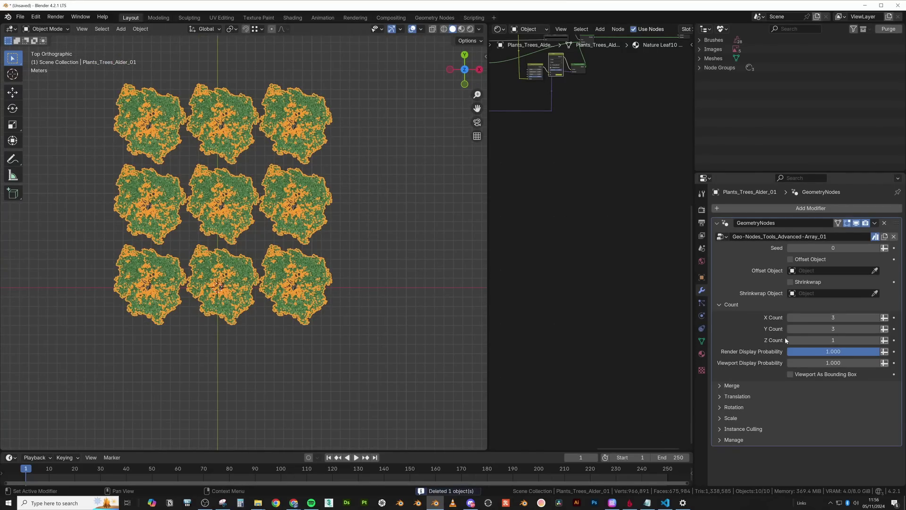
Briefly try Z Count 2, return it to 1, and hide the viewport overlays.
middle_drag(363, 279, 387, 203)
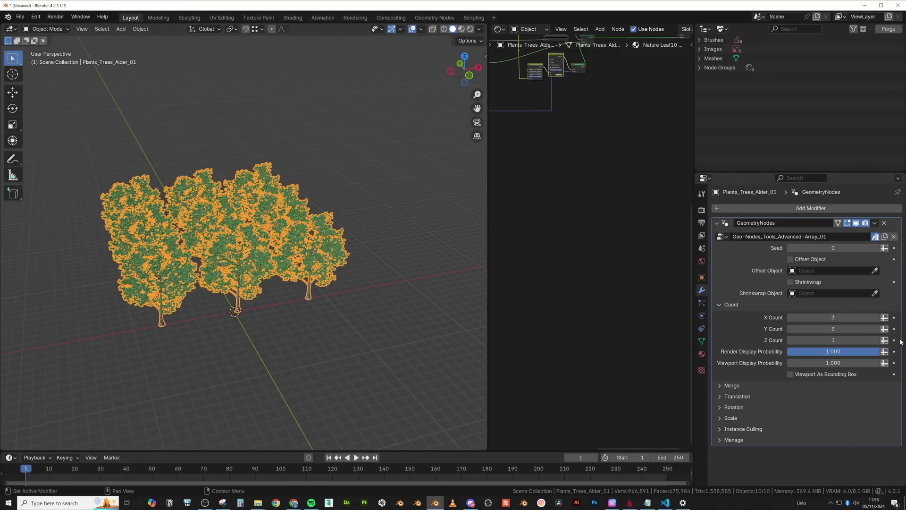
click(876, 343)
click(791, 341)
middle_drag(329, 222, 369, 175)
key(shift+alt+z)
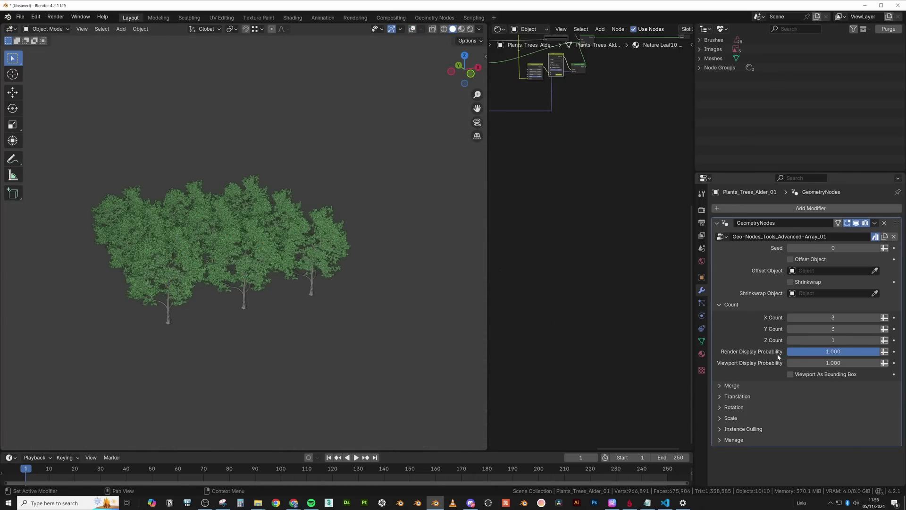
Step the array seed up to 5, testing render display probability 0.760 before restoring 1.000.
middle_drag(423, 267, 420, 289)
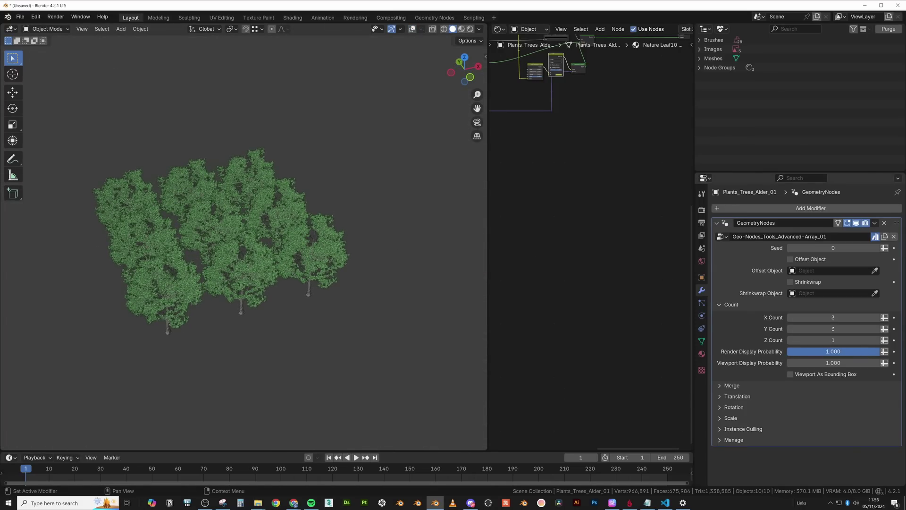
drag(879, 352, 858, 352)
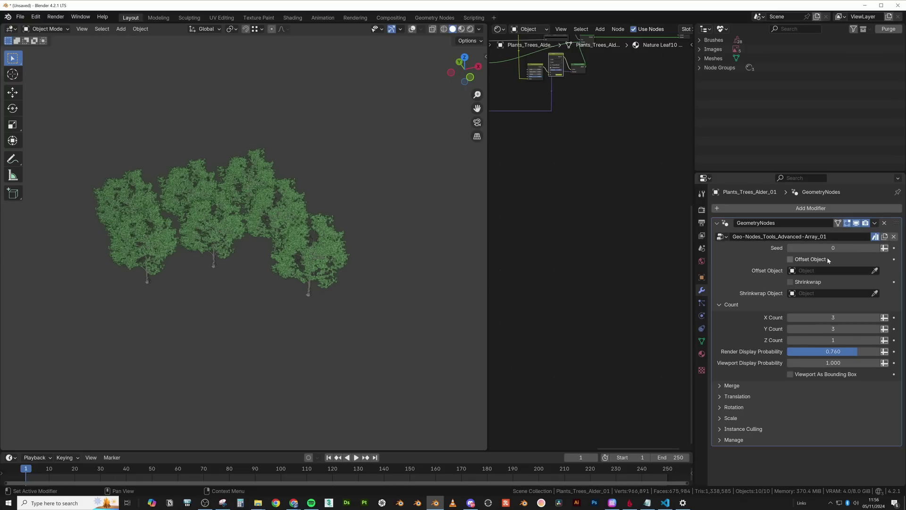
click(878, 249)
click(878, 249)
click(878, 249)
click(877, 249)
click(878, 248)
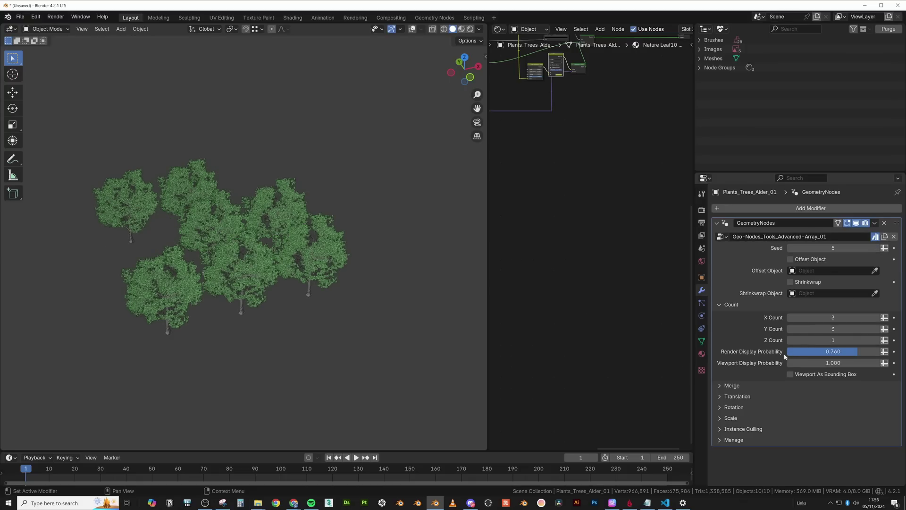
drag(824, 351, 846, 352)
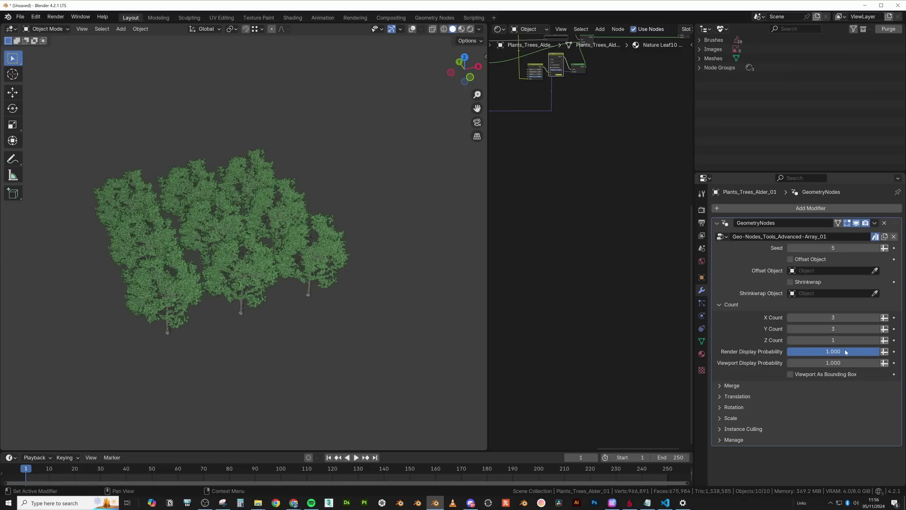
middle_drag(271, 233, 280, 234)
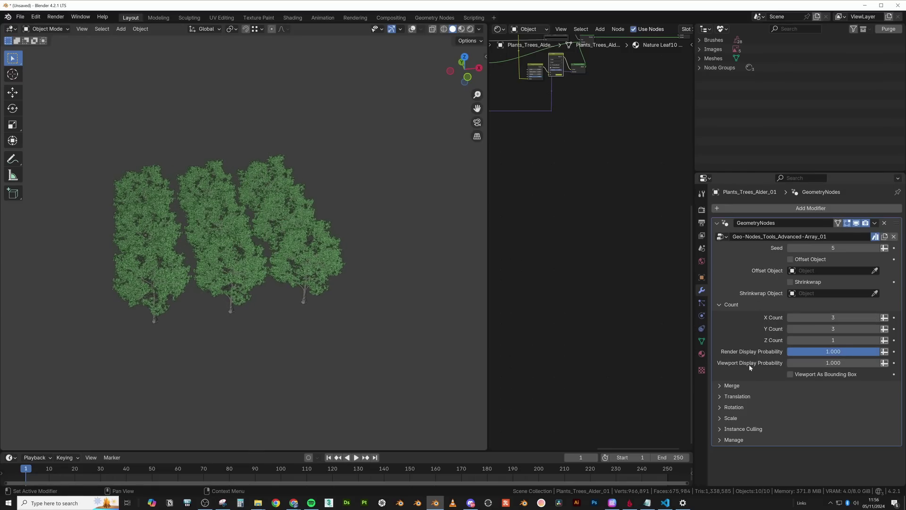
Set the array's viewport display probability to 0.1.
click(831, 363)
text(0.1)
key(Return)
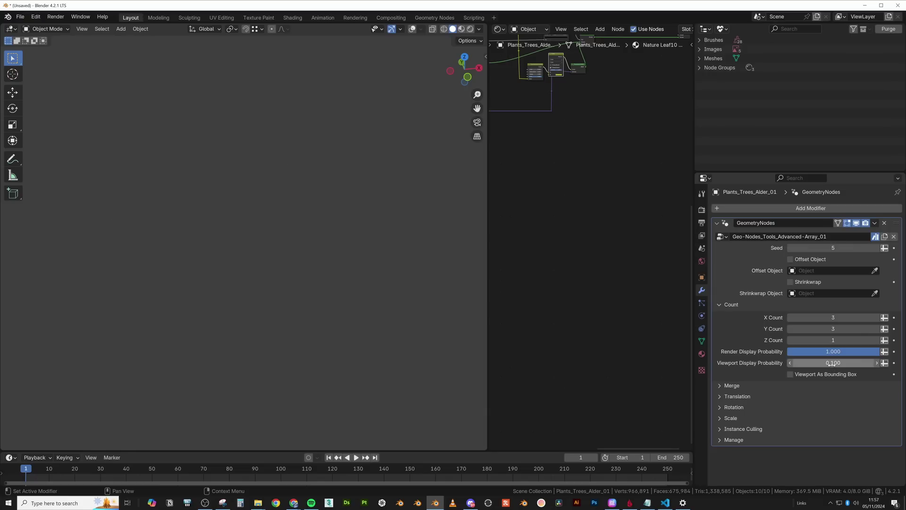
Raise the array's X Count and Y Count step by step to 10 each.
click(877, 317)
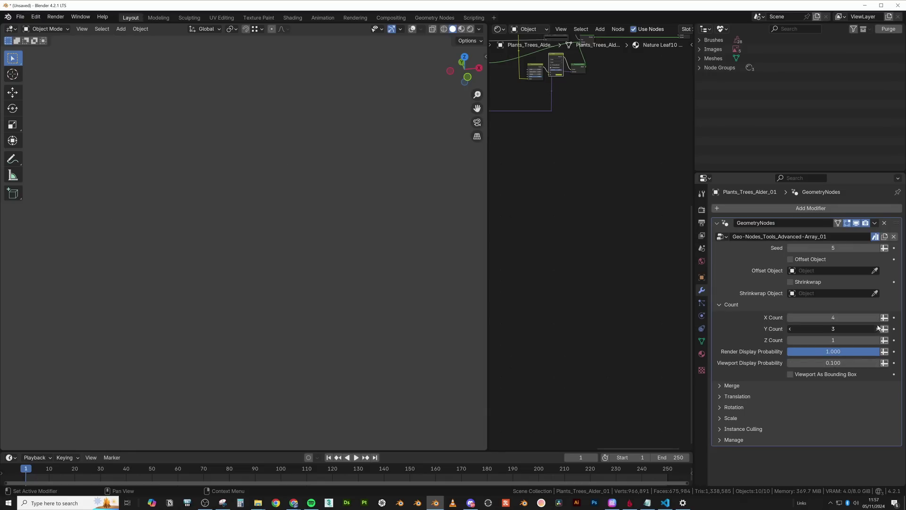
click(877, 328)
click(877, 318)
click(878, 329)
click(878, 318)
click(877, 329)
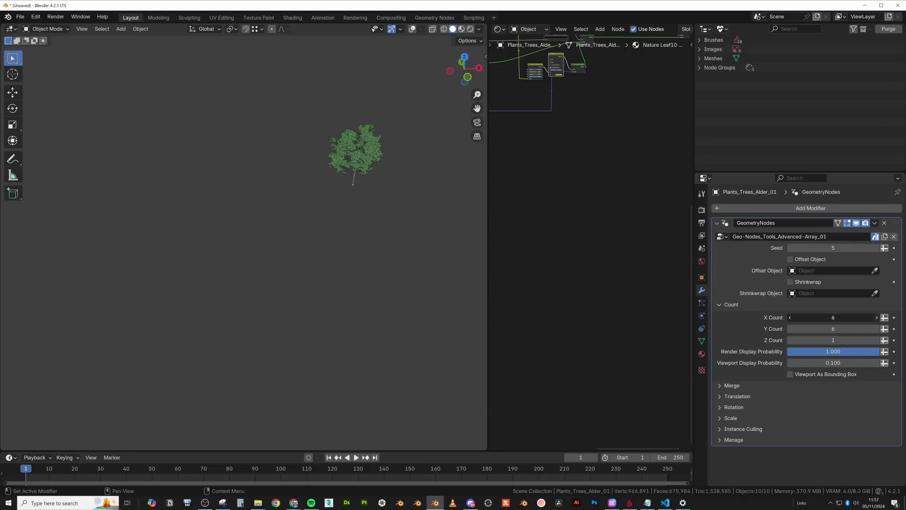
click(878, 319)
click(877, 329)
click(877, 319)
click(878, 329)
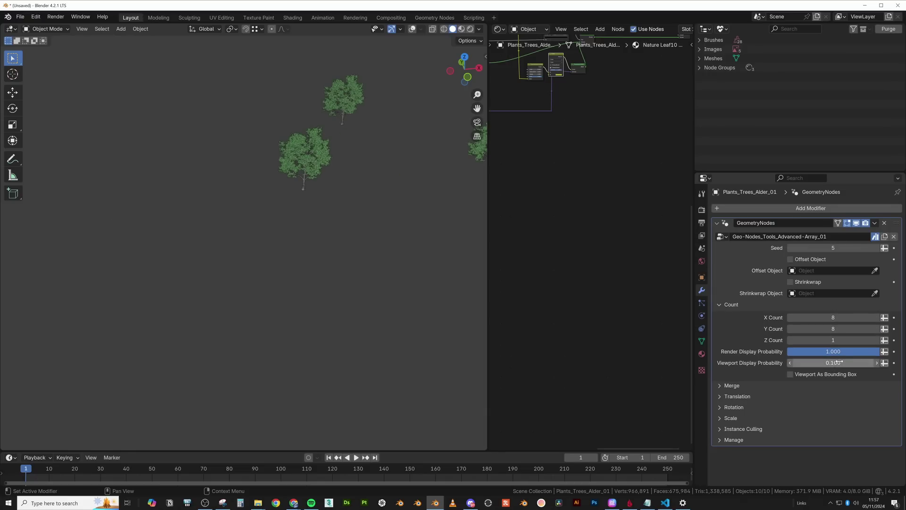
click(878, 318)
click(878, 318)
click(878, 328)
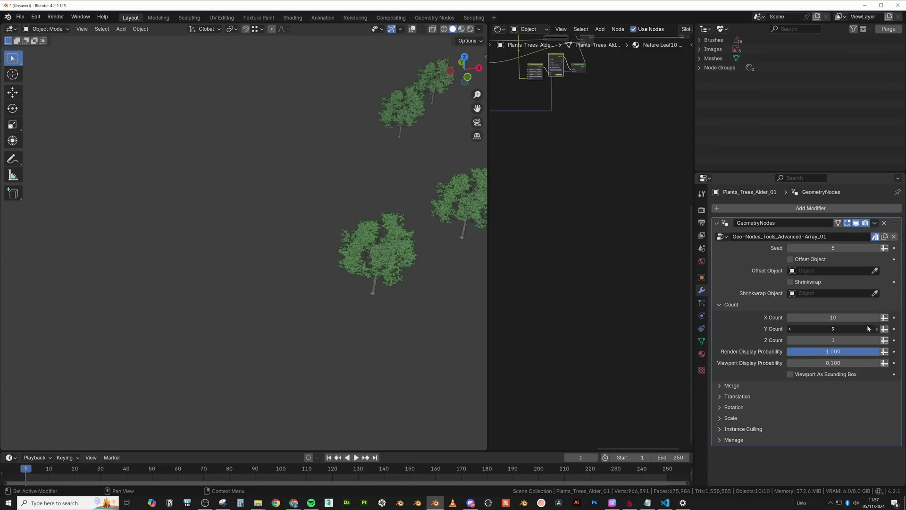
click(877, 328)
scroll(401, 202, down, 4)
shift+middle_drag(401, 203, 384, 222)
Try viewport display probability 0.5 and 0.75, then set it to 1 to show the full 10×10 grid.
click(803, 363)
text(..5)
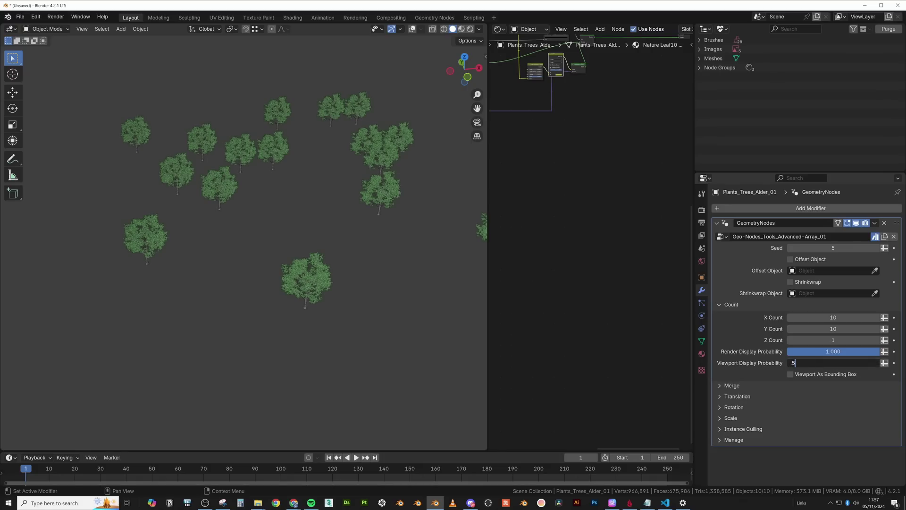
key(BackSpace)
text(75)
key(Return)
click(833, 366)
text(1)
key(Return)
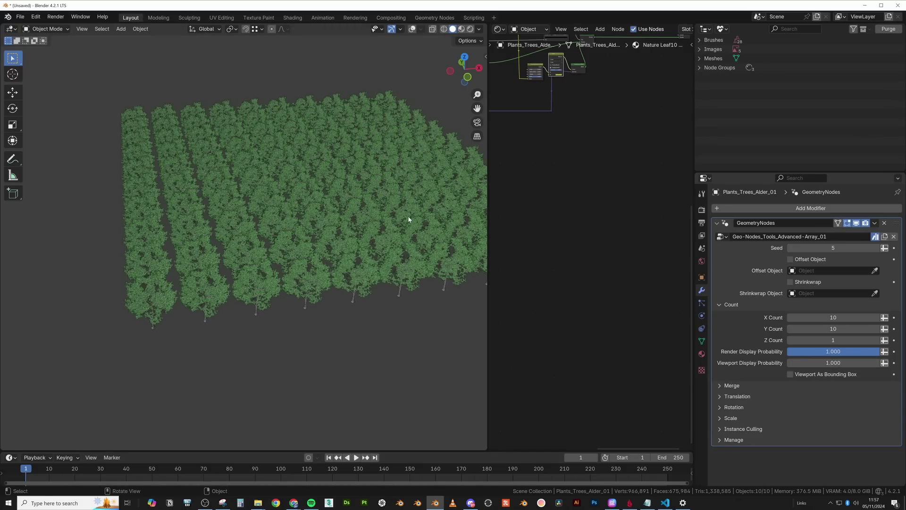
mouse_move(409, 219)
middle_down()
mouse_move(366, 228)
mouse_move(416, 221)
middle_up()
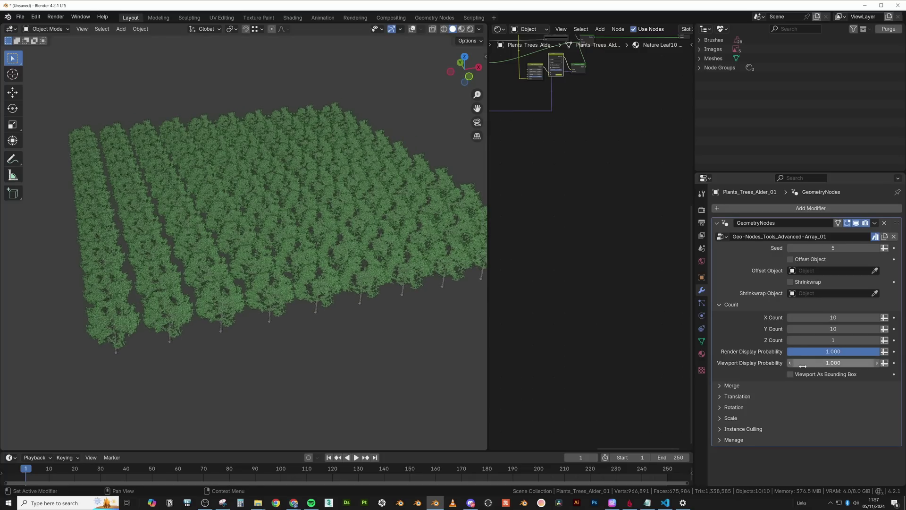
Drop viewport display probability back to 0.1, start an F12 test render, and cancel it.
click(833, 362)
text(0.1)
key(Return)
middle_drag(472, 161, 317, 165)
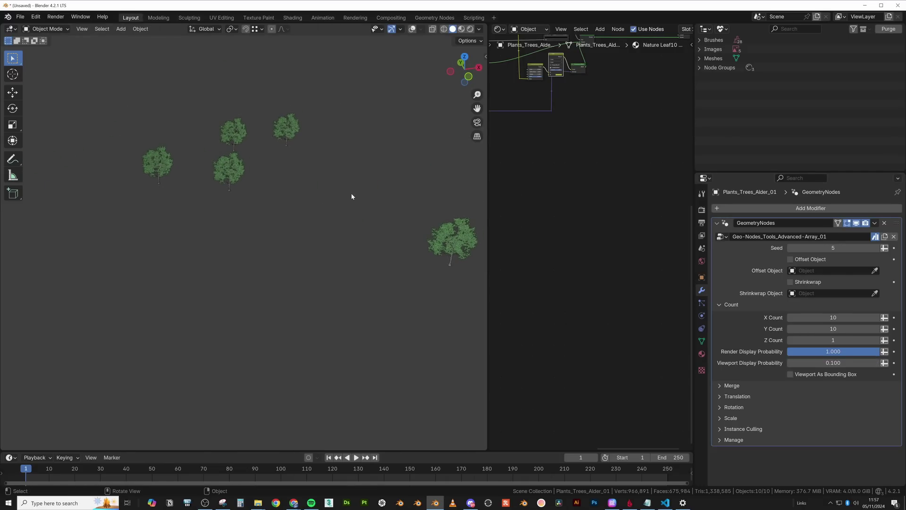
key(F12)
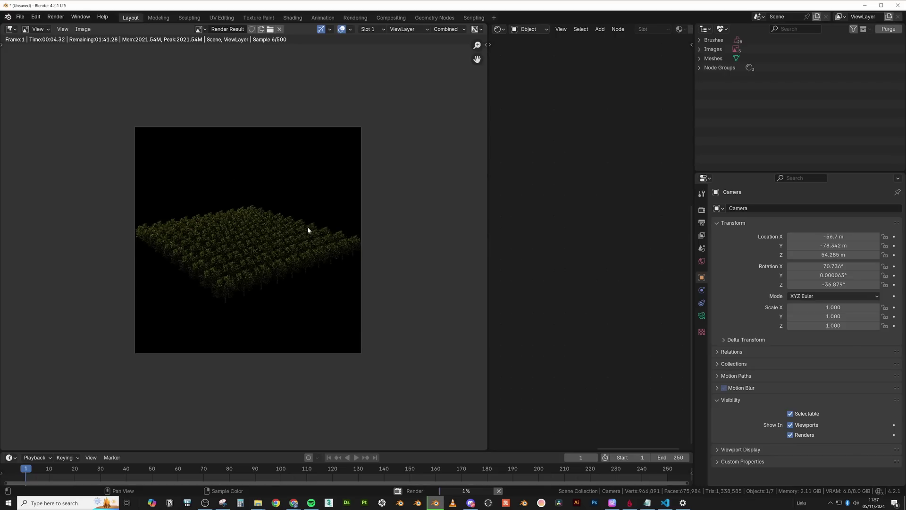
key(Escape)
key(Escape)
Close the render window and set viewport display probability back to 1.
click(352, 242)
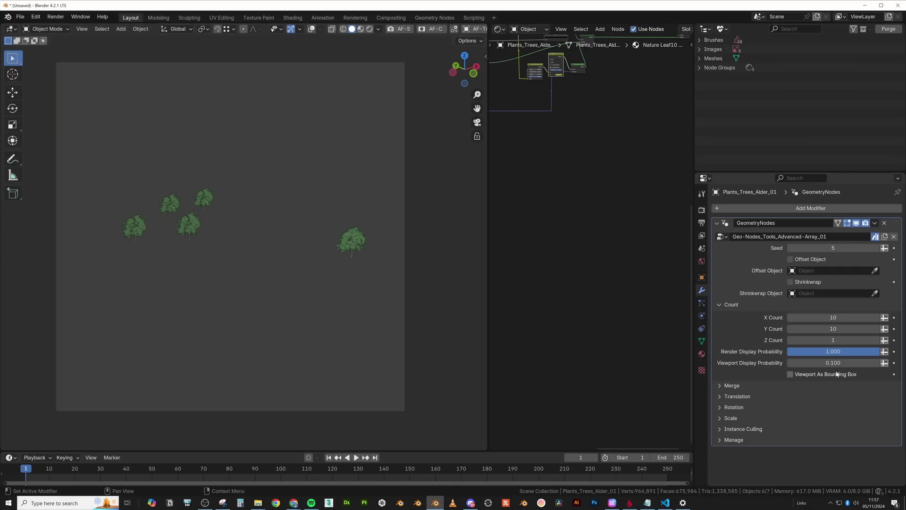
click(832, 362)
text(1)
key(Return)
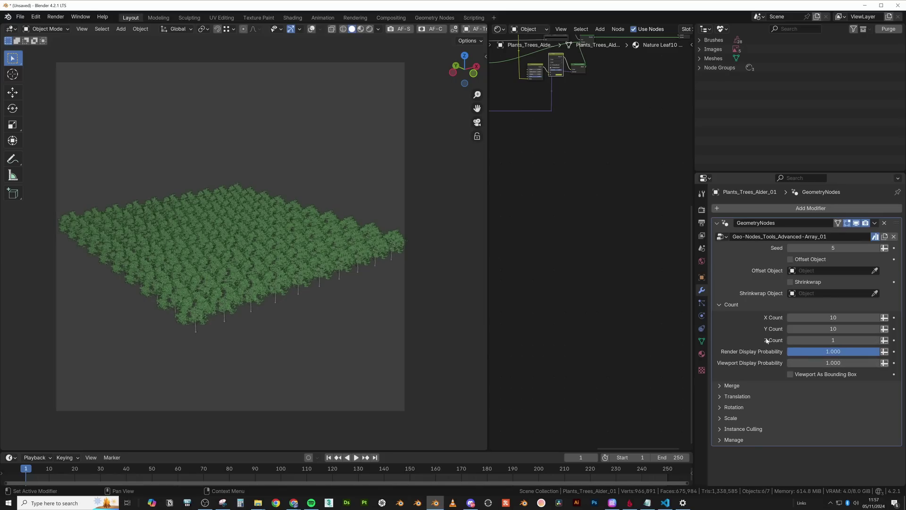
Toggle Viewport As Bounding Box on and back off, then expand the merge settings.
click(790, 374)
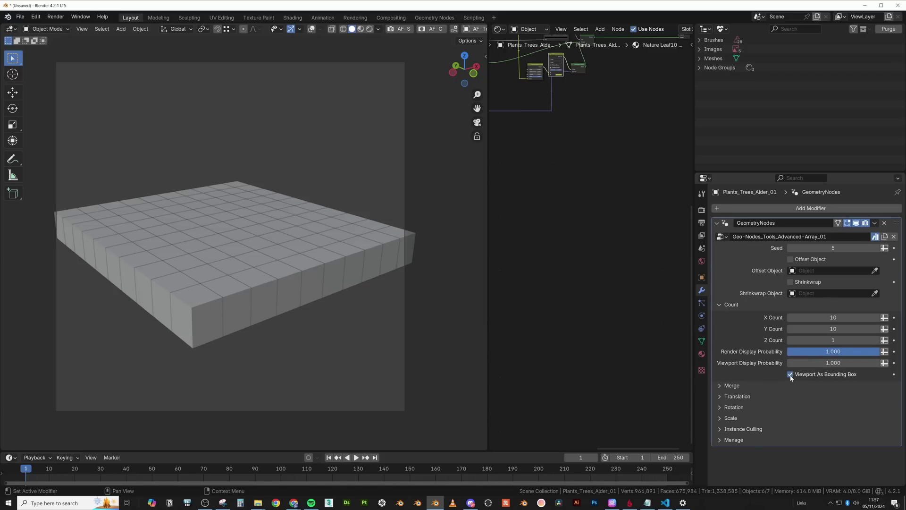
mouse_move(335, 251)
middle_down()
mouse_move(298, 269)
mouse_move(324, 257)
middle_up()
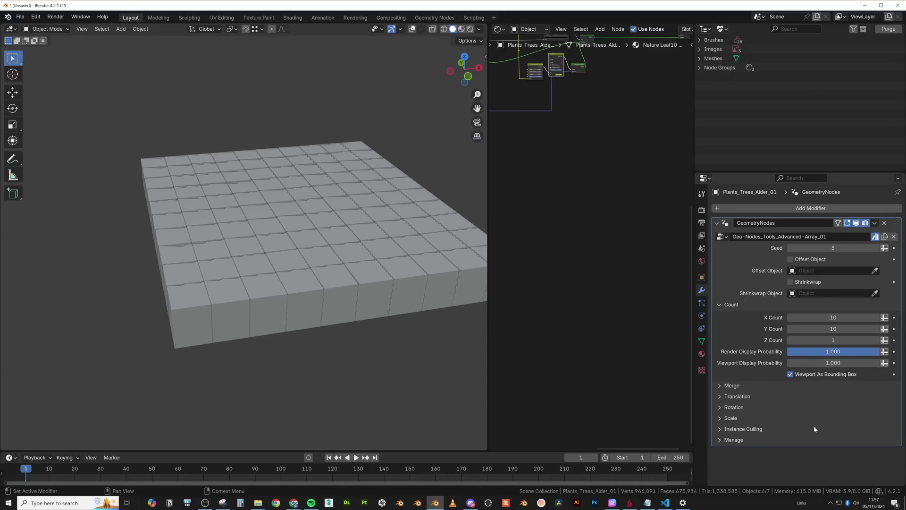
click(791, 375)
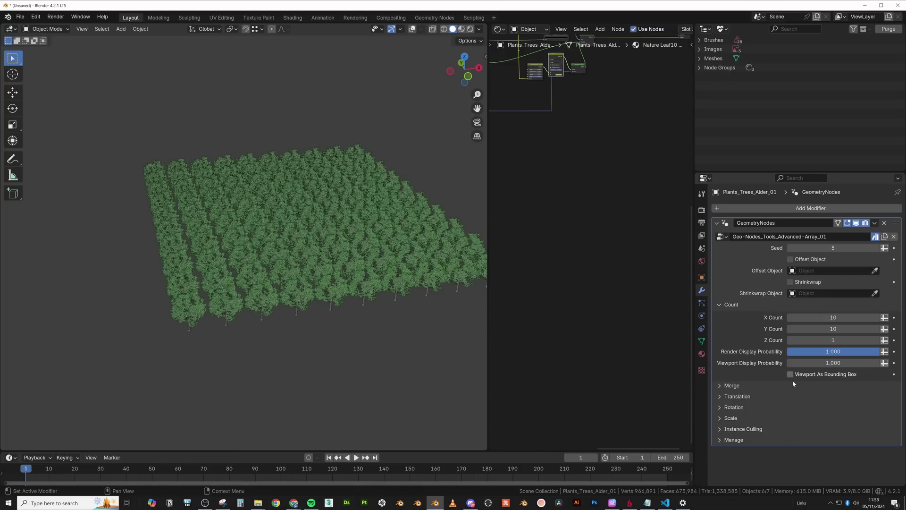
click(718, 386)
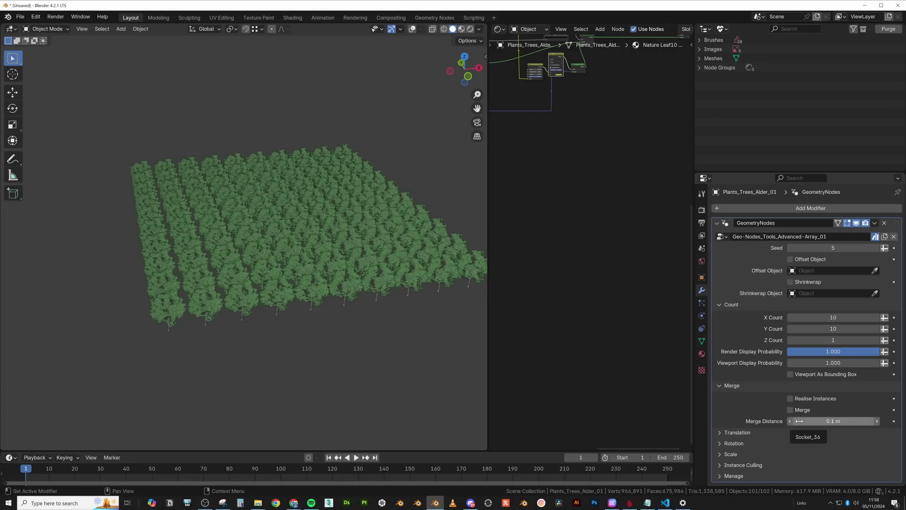
Turn the viewport overlays back on and try Realise Instances before disabling it again.
click(411, 30)
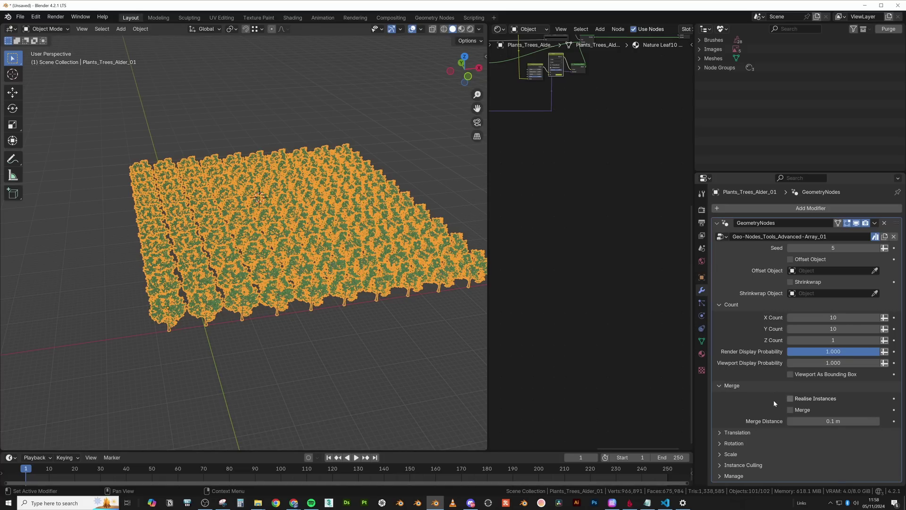
click(789, 398)
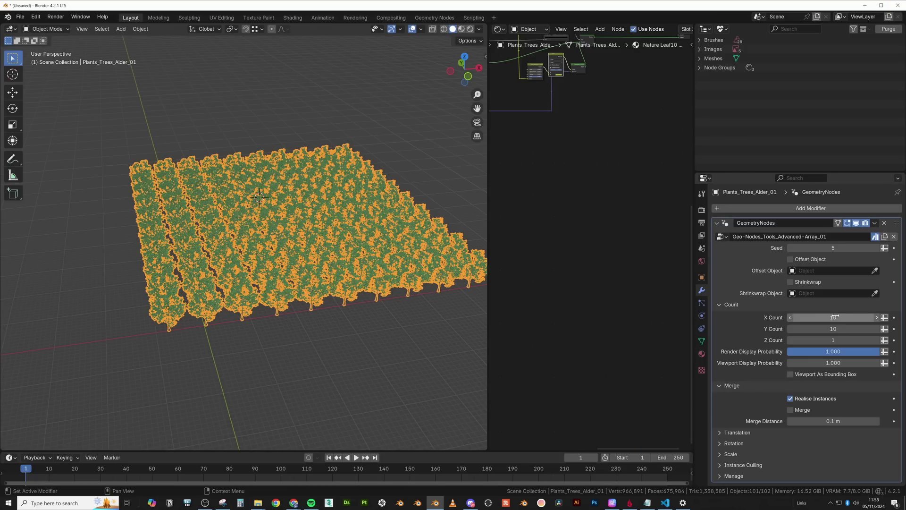
middle_drag(385, 282, 289, 324)
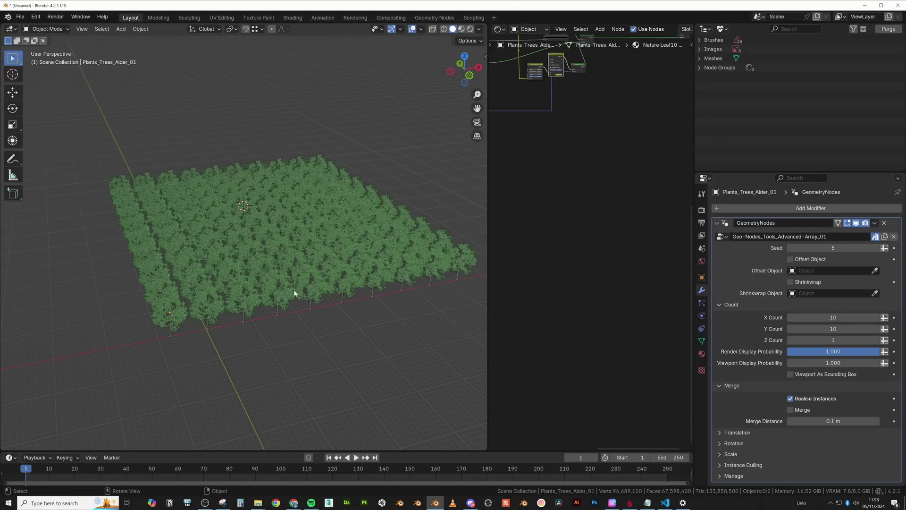
click(791, 399)
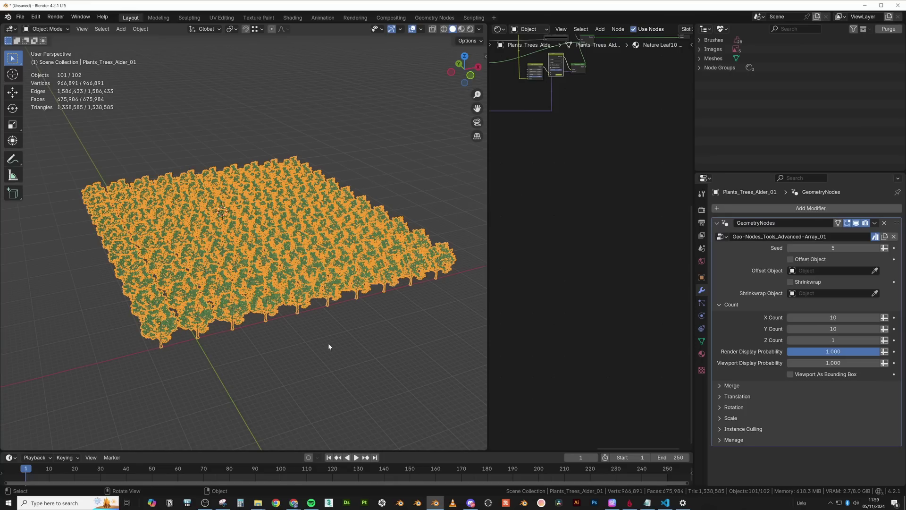
middle_drag(336, 407, 352, 256)
scroll(349, 236, up, 3)
middle_drag(350, 224, 306, 252)
scroll(306, 252, down, 8)
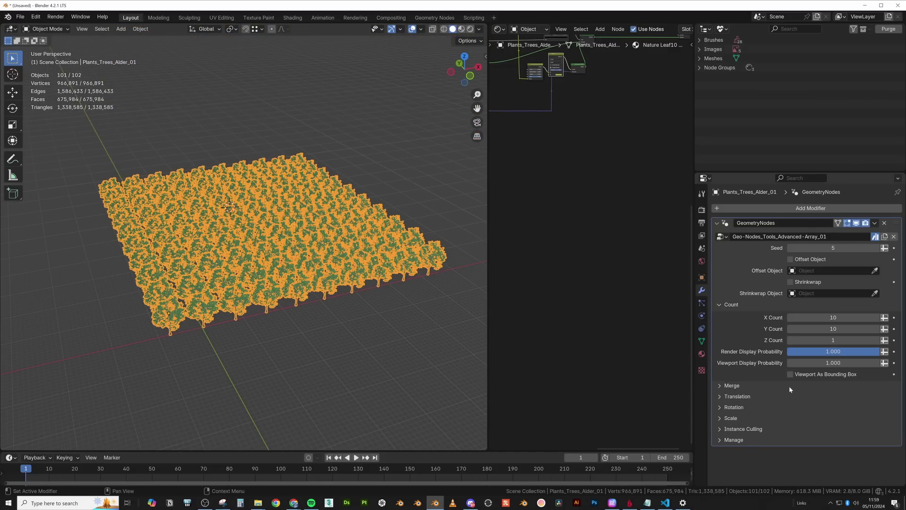
Expand the array's Translation settings and set Distance X to 1.
click(722, 386)
click(723, 386)
click(723, 386)
click(722, 386)
click(723, 396)
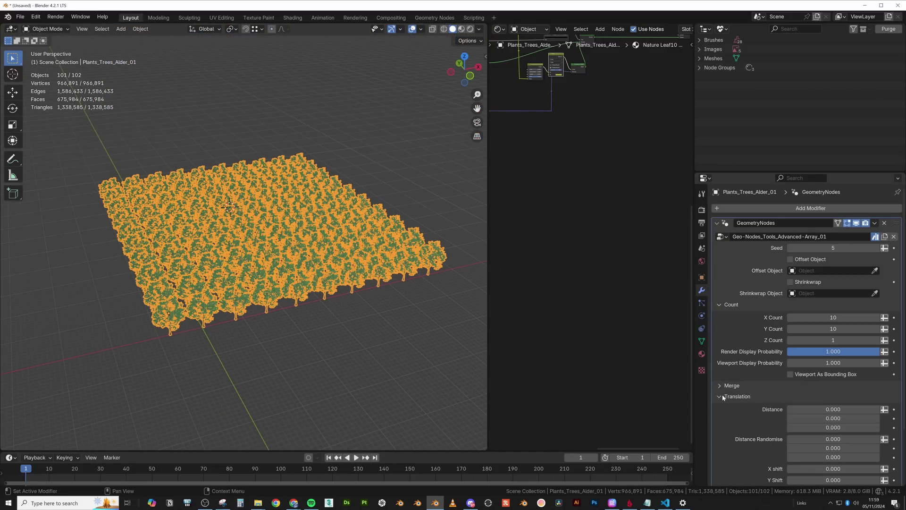
scroll(723, 398, down, 3)
drag(834, 355, 849, 354)
key(ctrl+z)
click(810, 354)
text(1)
key(Return)
Set X and Y Count to 5 and Distance Y to 1.
middle_drag(339, 287, 230, 283)
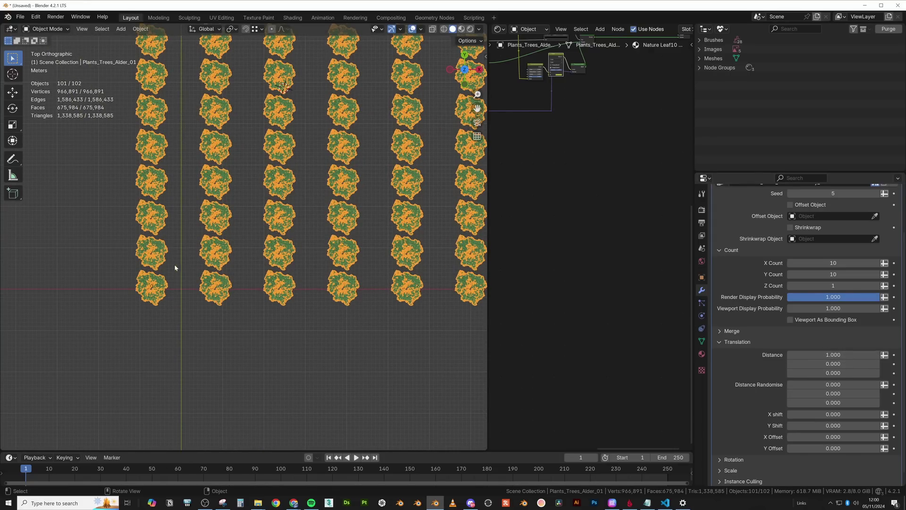
drag(833, 263, 833, 274)
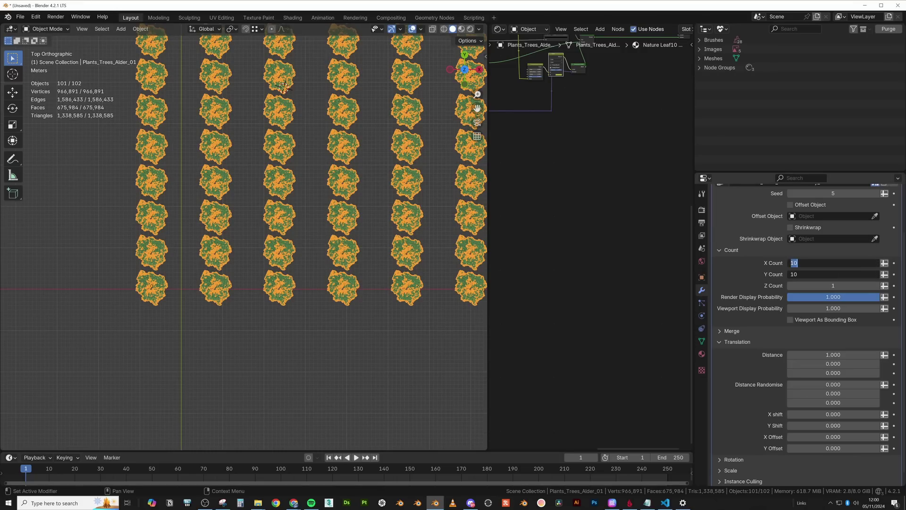
text(5)
key(Return)
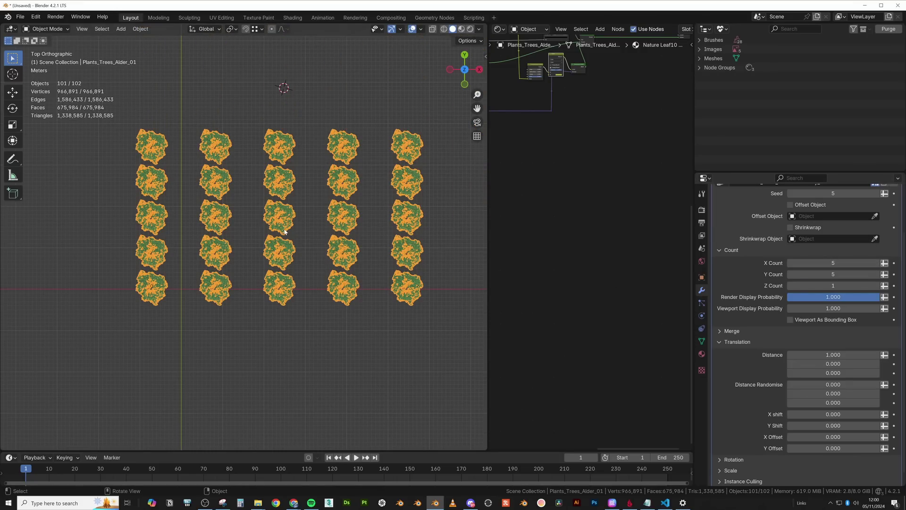
middle_drag(294, 226, 283, 236)
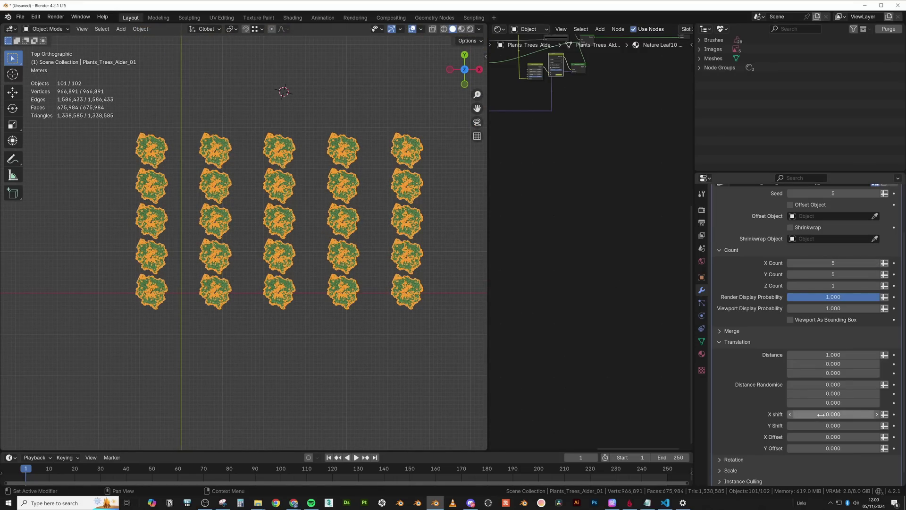
click(833, 364)
text(1)
key(Return)
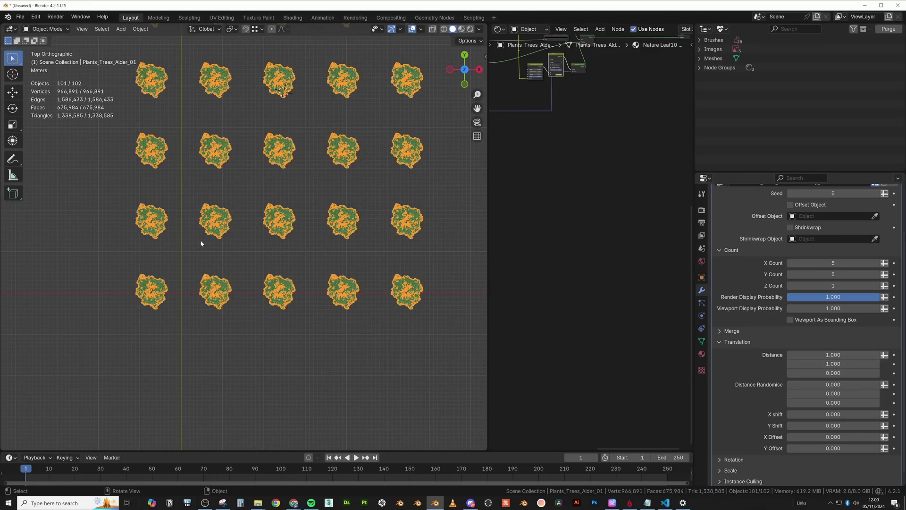
Set Distance Randomise X to 2.5 to scatter the trees.
drag(821, 385, 892, 393)
key(ctrl+z)
key(ctrl+z)
drag(819, 383, 878, 394)
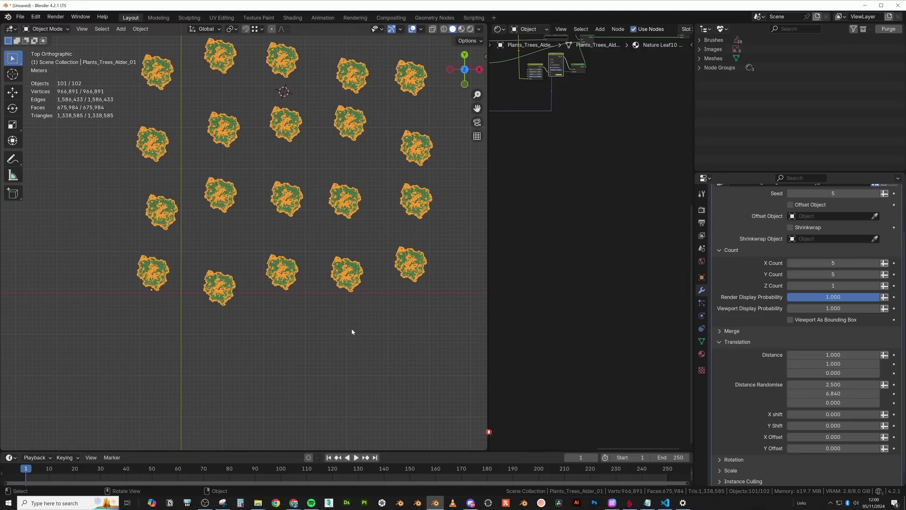
Set both Distance Randomise values to 1 and stack a second layer with Z Count 2.
drag(833, 384, 833, 393)
text(1)
key(Return)
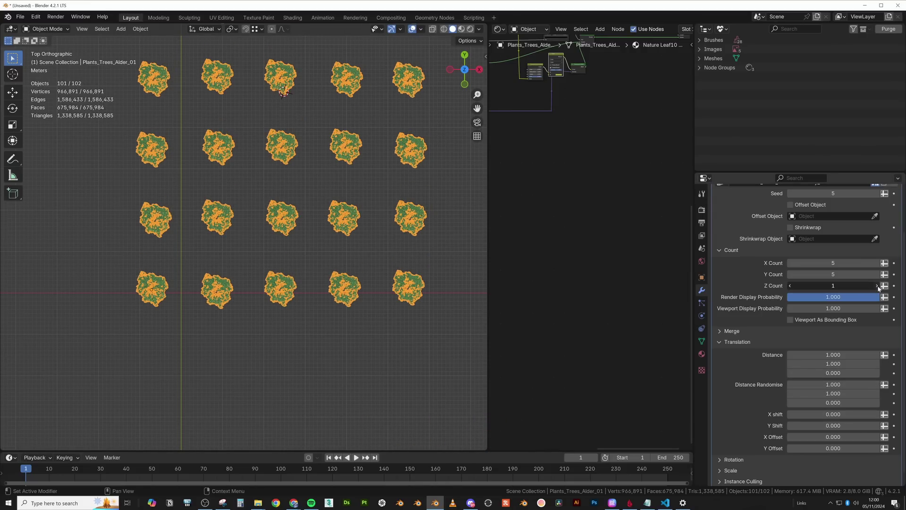
drag(871, 285, 877, 285)
middle_drag(348, 309, 355, 244)
key(KP_7)
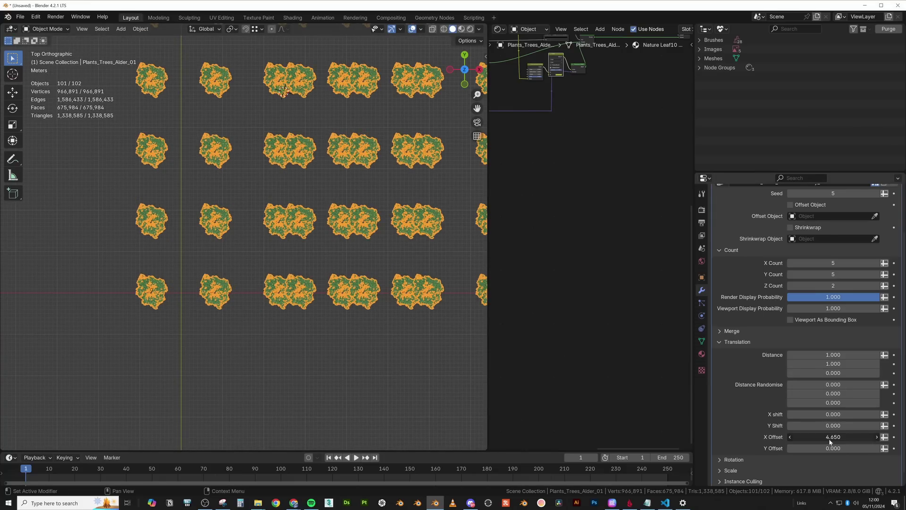
Set X Offset and Y Offset to 1 to stagger alternate rows, checking from side and top views.
right_click(832, 437)
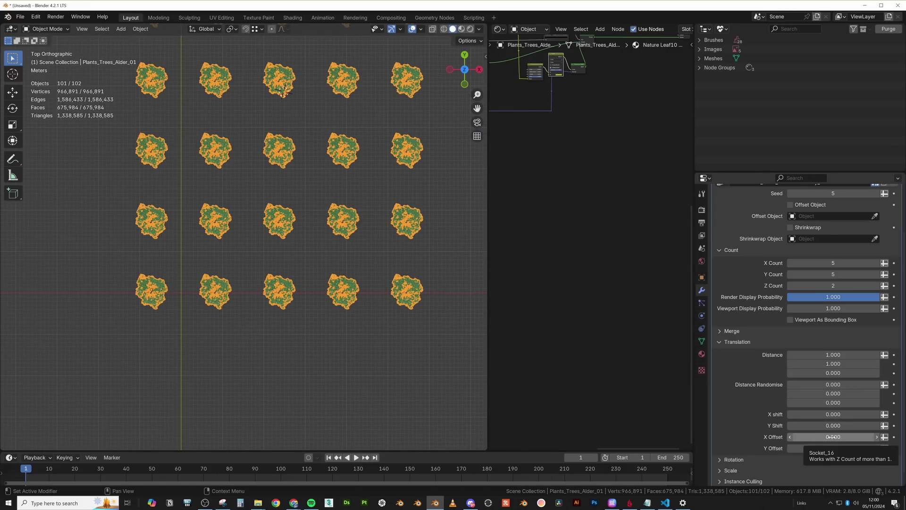
click(832, 437)
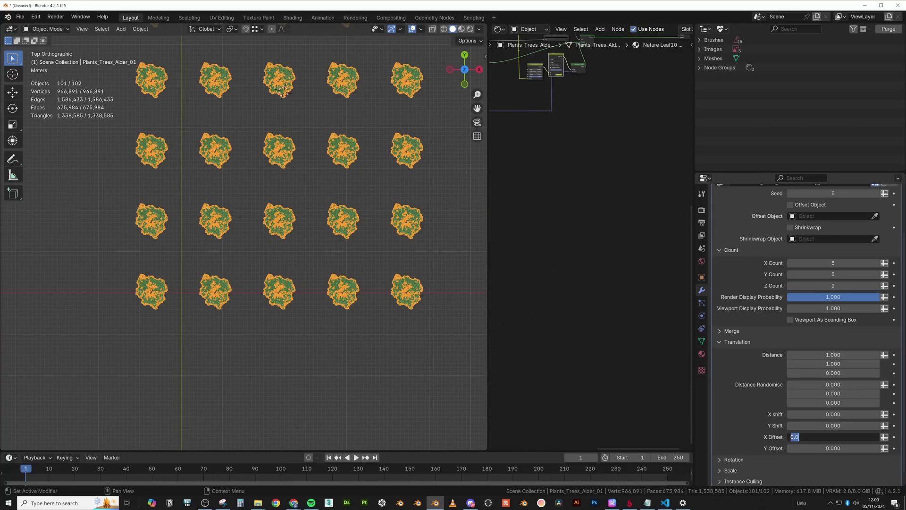
text(1)
key(Return)
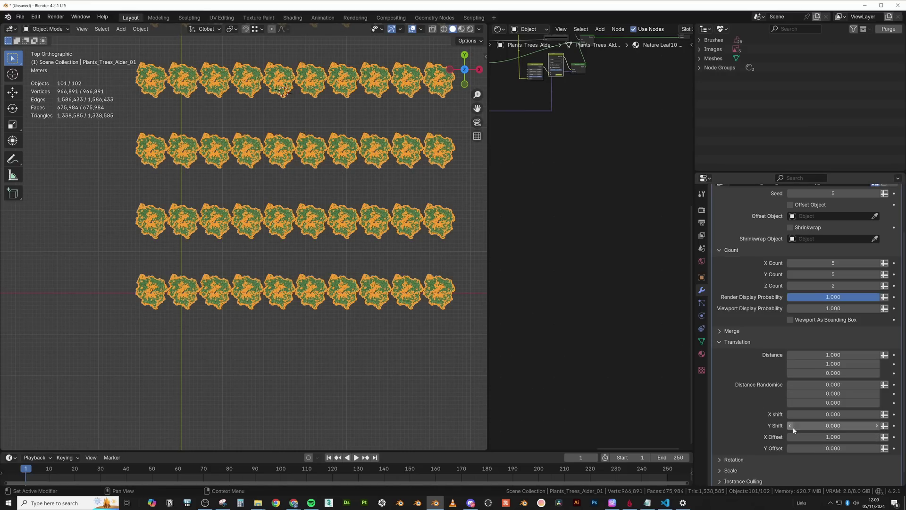
click(797, 448)
text(1)
key(Return)
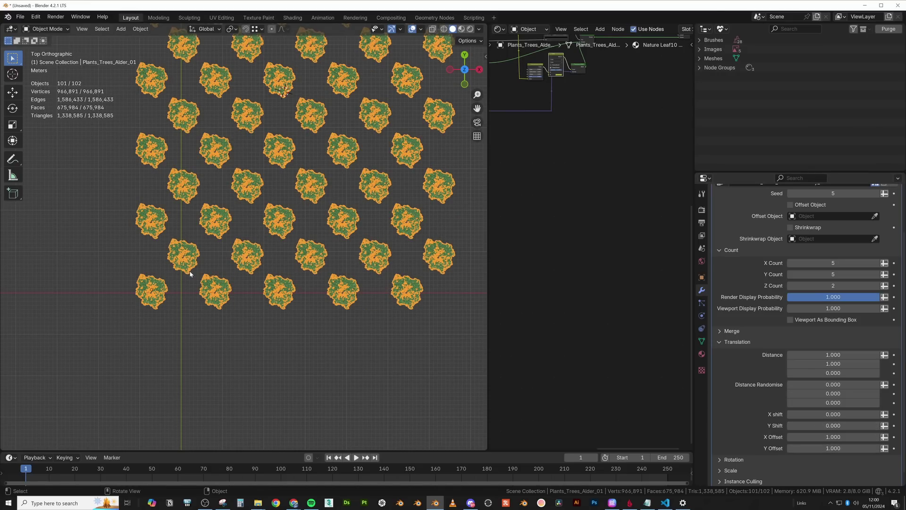
middle_drag(207, 277, 250, 195)
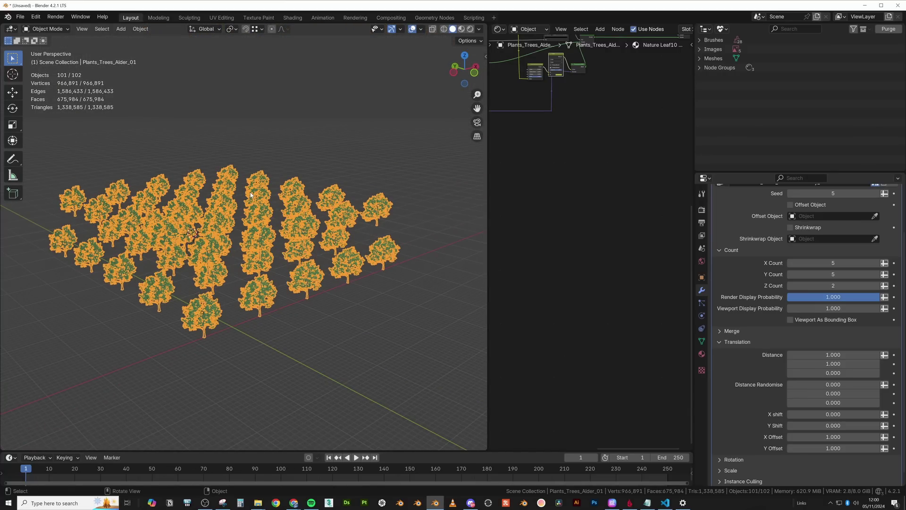
key(KP_7)
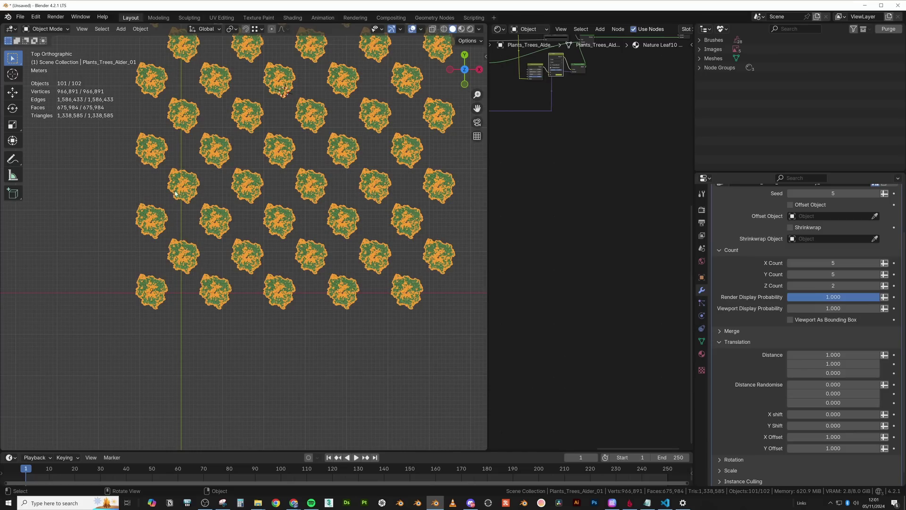
middle_drag(357, 278, 235, 343)
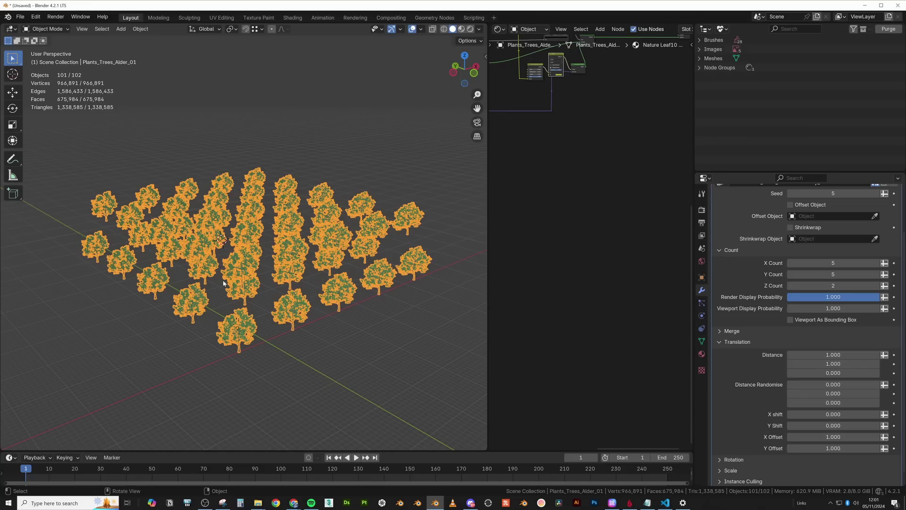
middle_drag(247, 289, 293, 283)
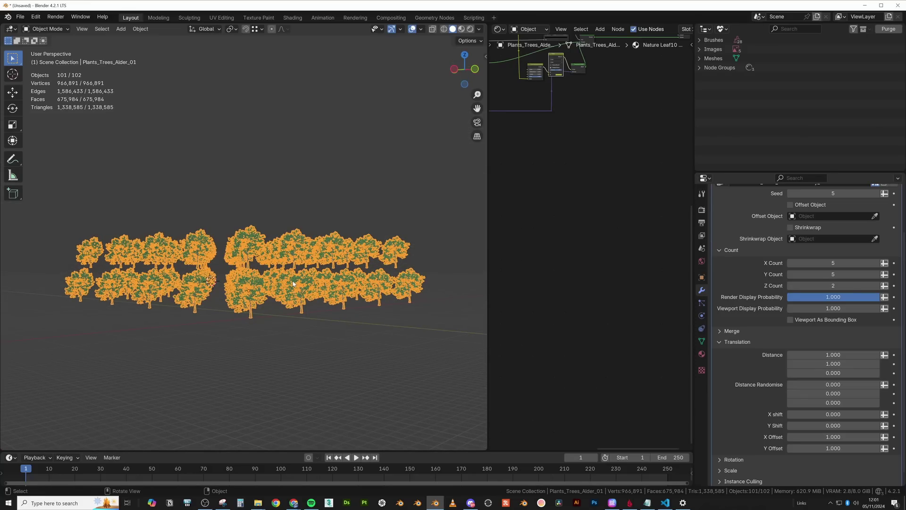
key(KP_7)
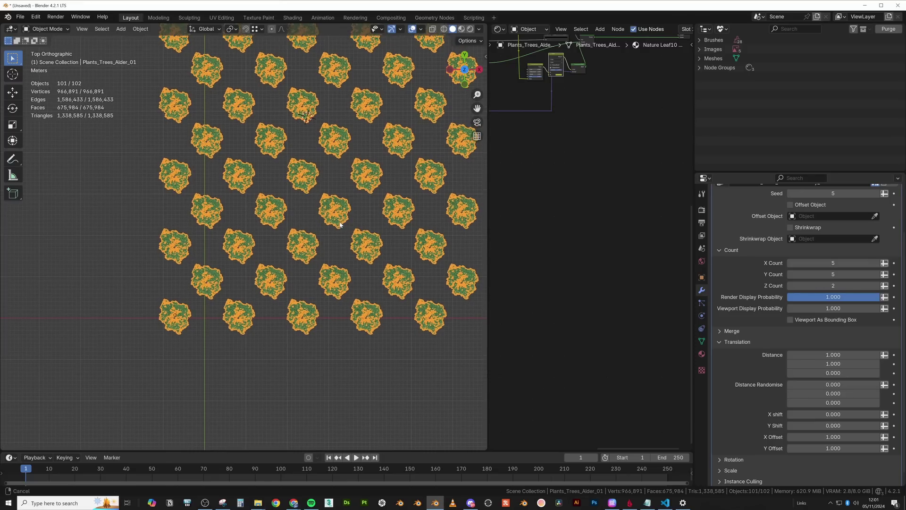
Reset X and Y Offset to 0 and reduce the array to a single layer.
shift+middle_drag(337, 227, 323, 240)
drag(829, 437, 829, 448)
text(0)
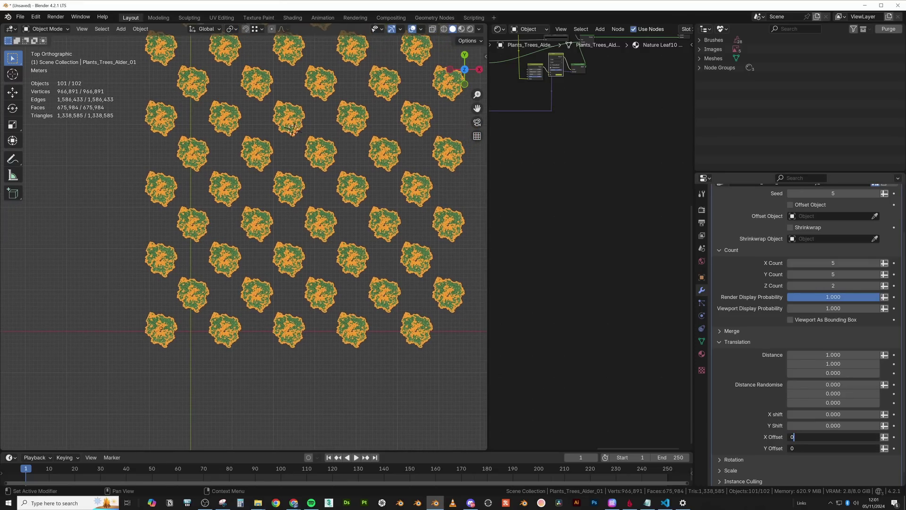
key(Return)
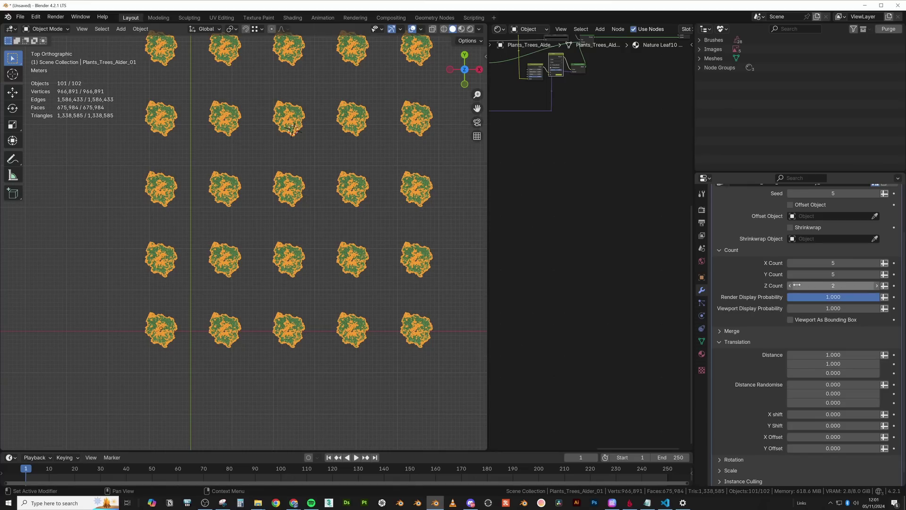
key(BackSpace)
scroll(752, 290, up, 2)
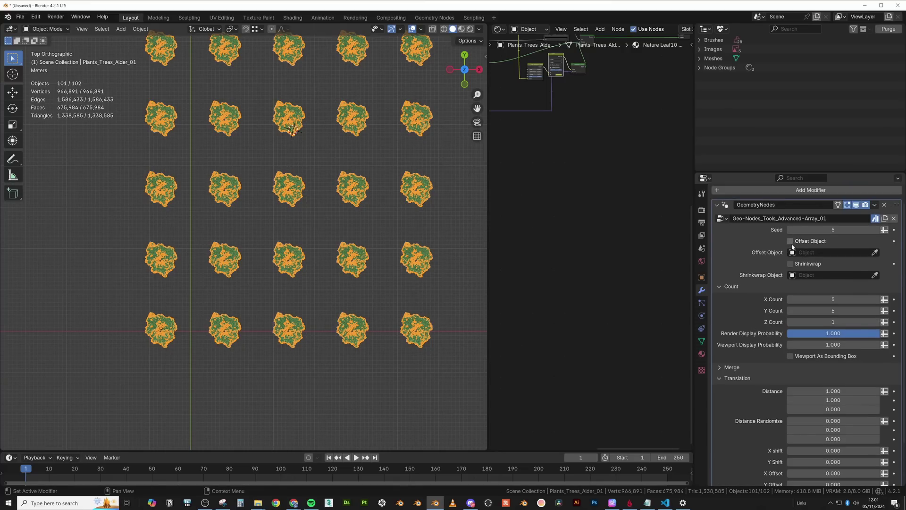
shift+middle_drag(286, 313, 345, 279)
Place the 3D cursor below the bottom-left tree and add a plane there.
shift+right_click(206, 320)
key(shift+s)
key(shift+a)
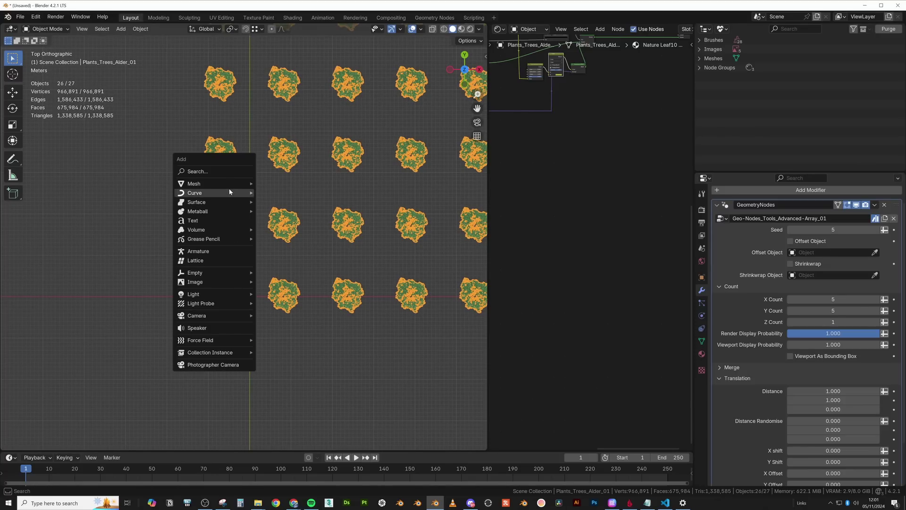
mouse_move(228, 188)
click(278, 200)
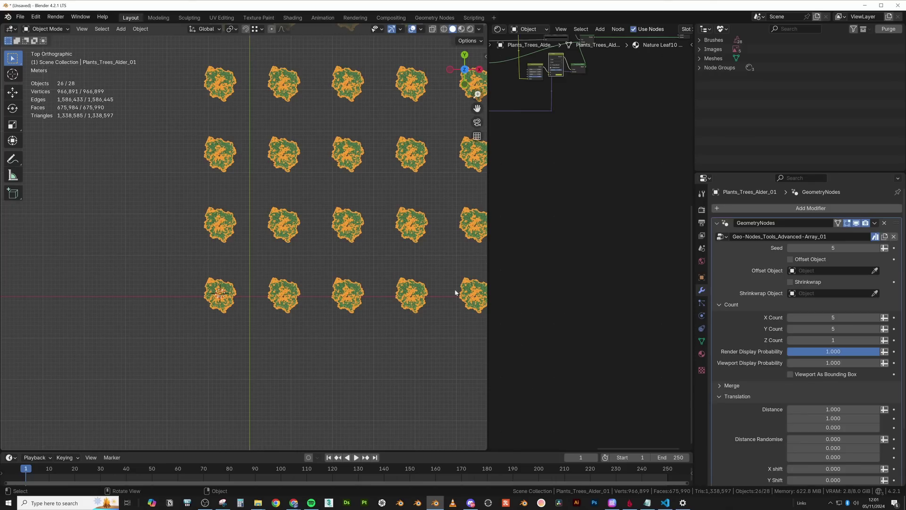
Choose Cube as the array's Offset Object and select the Cube in the scene.
click(833, 271)
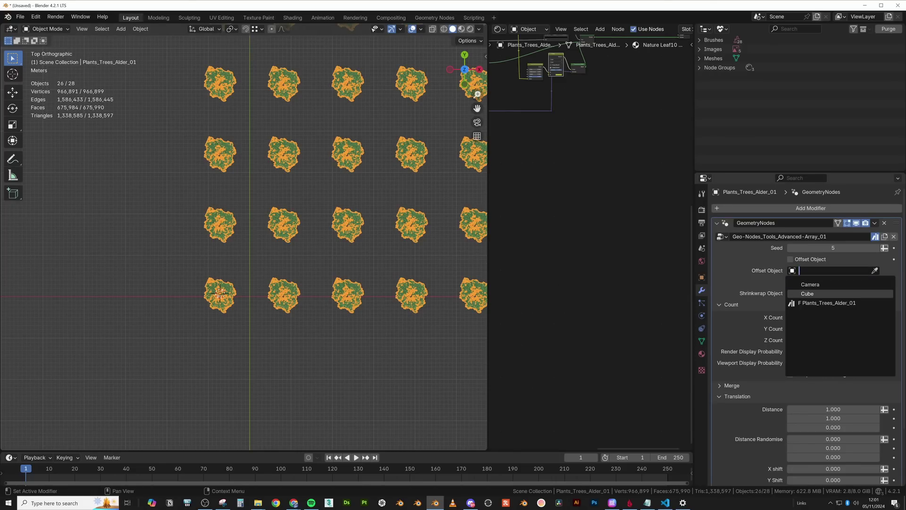
click(808, 284)
click(223, 296)
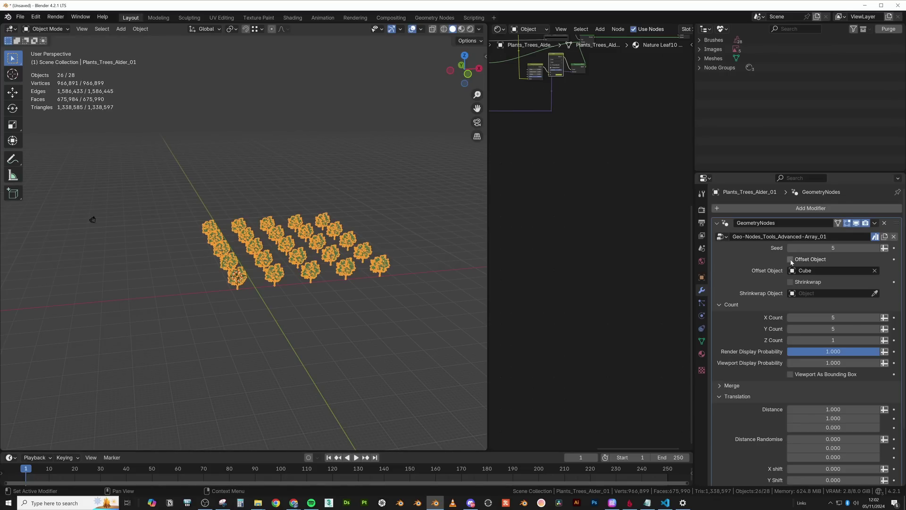
click(236, 280)
Test moving and scaling the Cube to respace trees, cancel both, and reselect the tree array.
key(g)
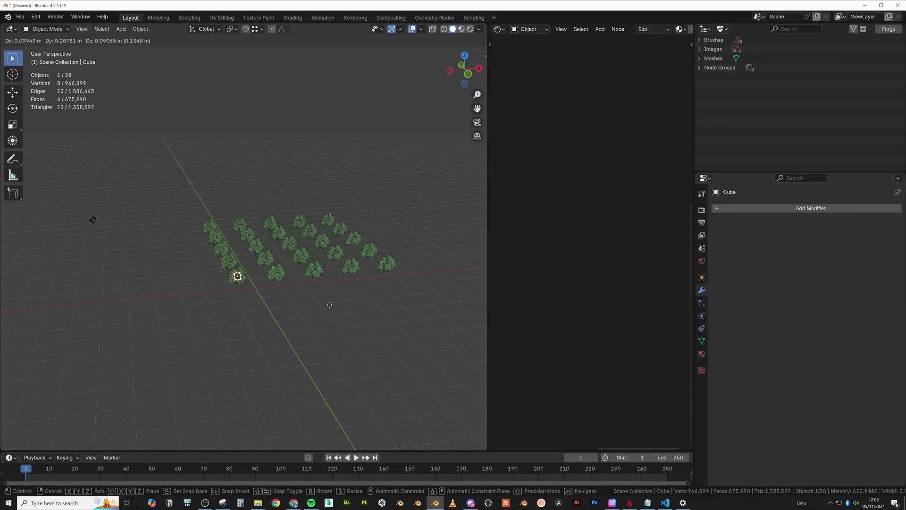
right_click(306, 273)
key(KP_7)
key(g)
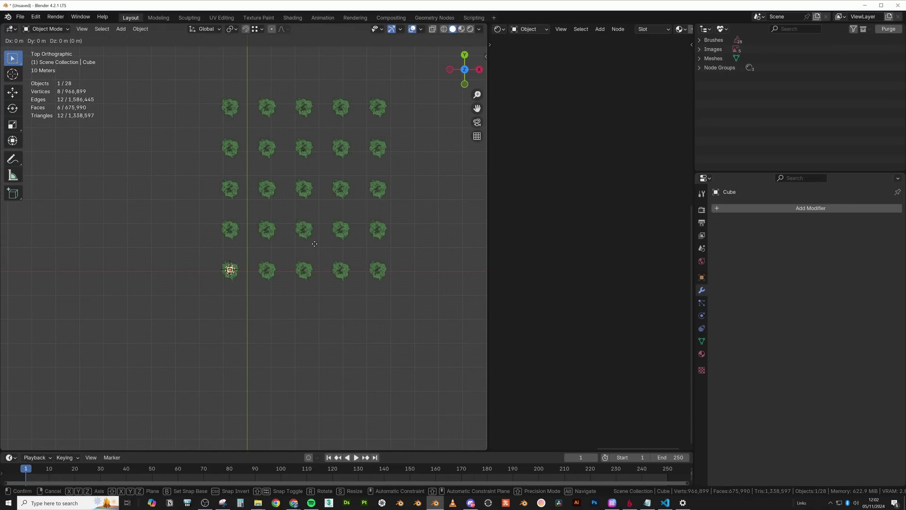
right_click(319, 245)
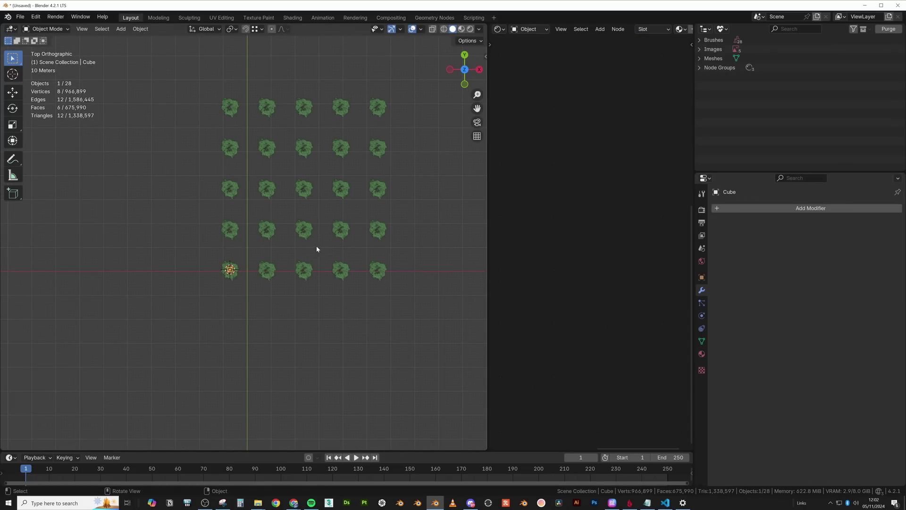
key(s)
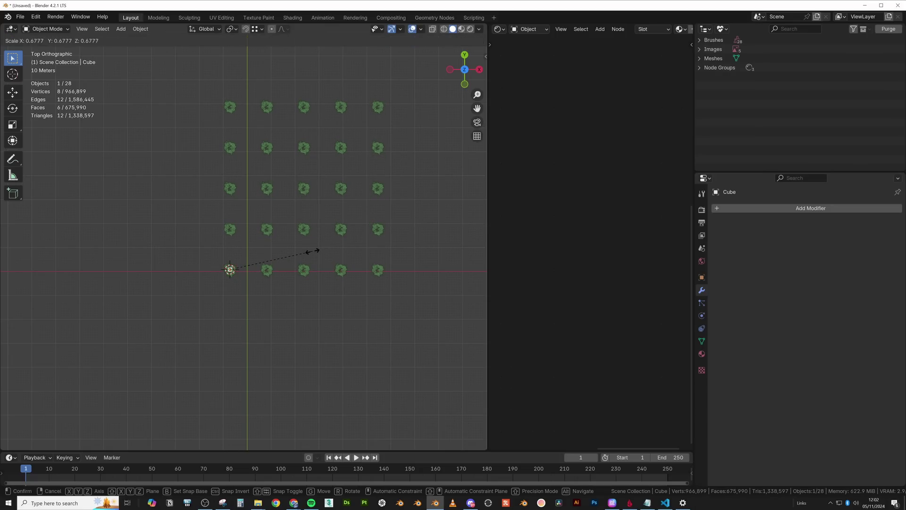
key(Escape)
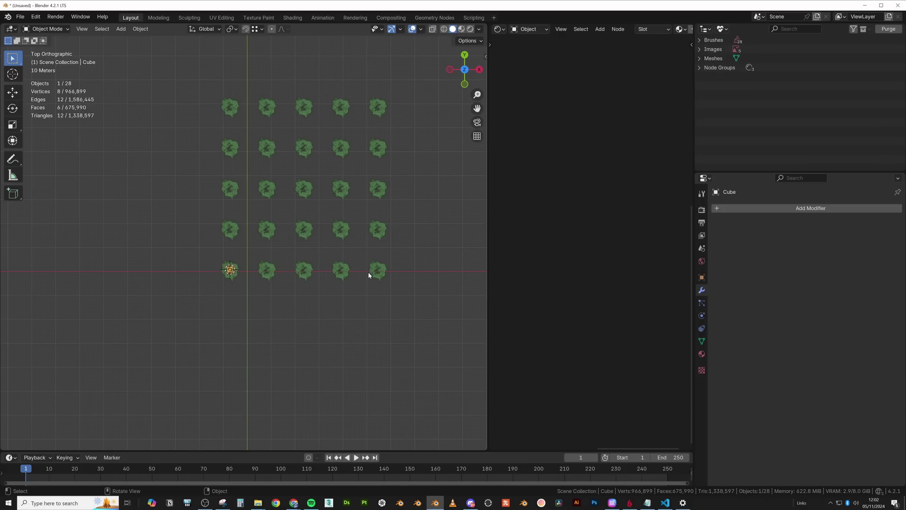
click(307, 234)
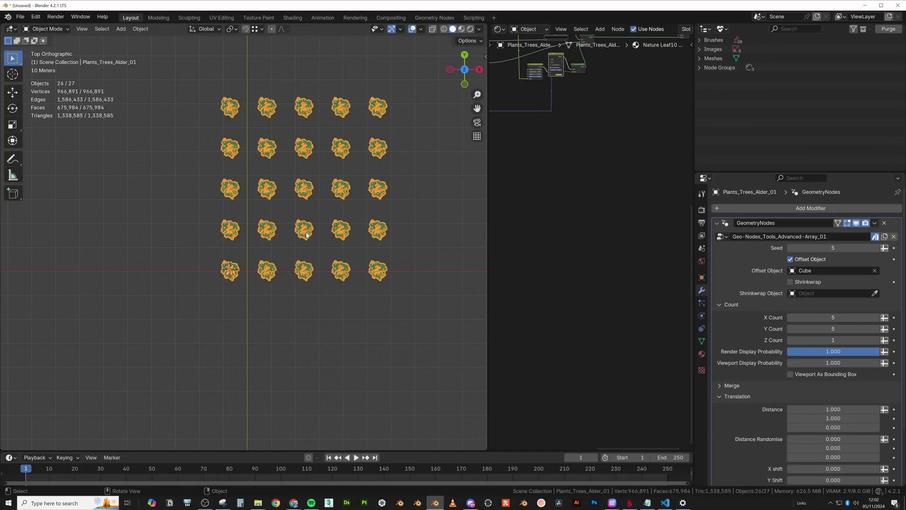
shift+middle_drag(429, 228, 413, 234)
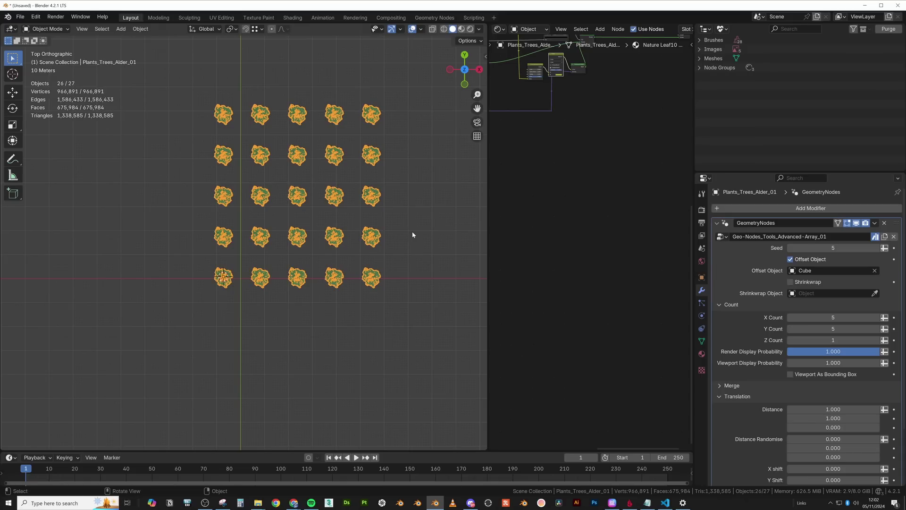
Expand the Rotation settings and test Rotate Max X and Z values, undoing both.
scroll(773, 288, down, 3)
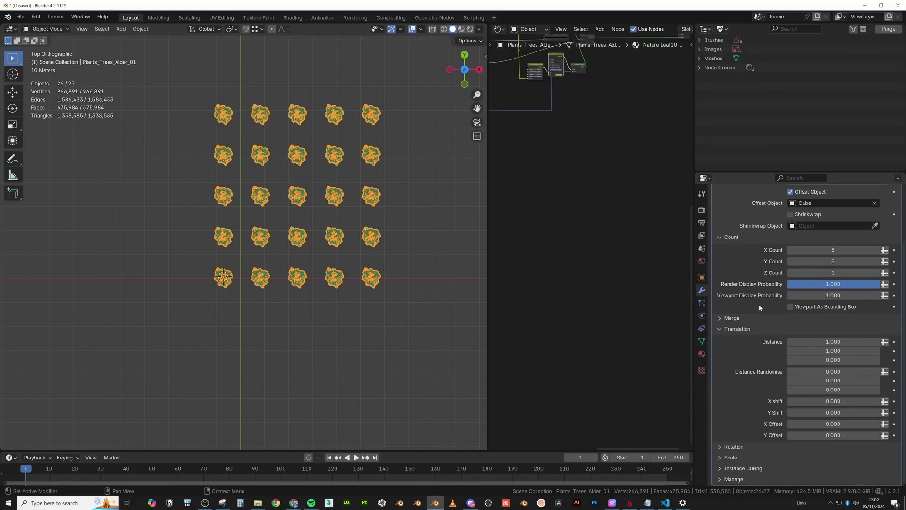
click(768, 328)
click(726, 406)
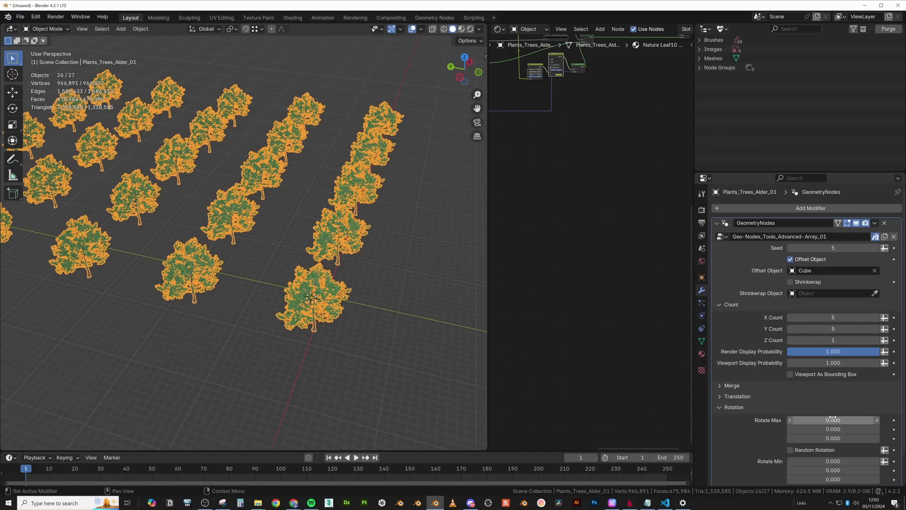
drag(833, 418, 883, 418)
key(ctrl+z)
drag(808, 438, 857, 438)
key(ctrl+z)
Set Rotate Max Z to 360 so the trees turn about their vertical axis.
middle_drag(366, 286, 310, 277)
scroll(342, 288, down, 2)
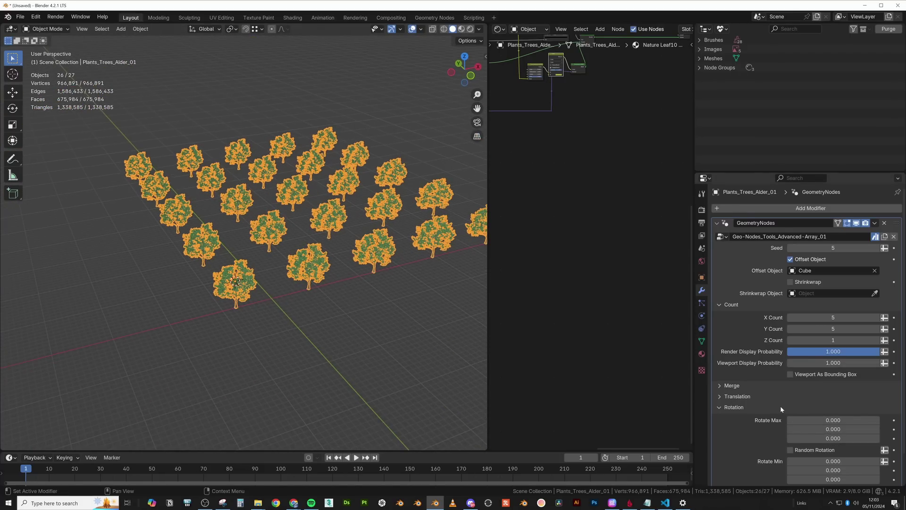
drag(819, 437, 848, 438)
click(818, 437)
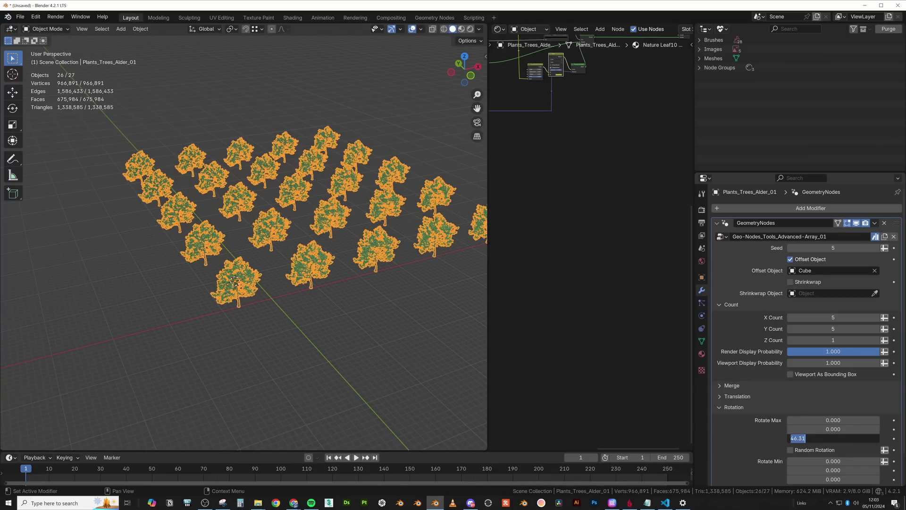
text(360)
key(Return)
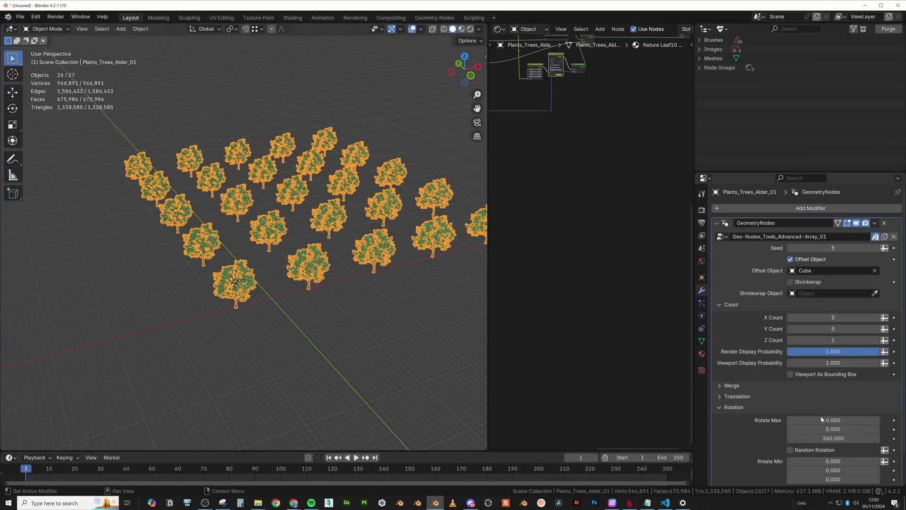
Turn on Random Rotation, comparing the trees with it off and on from a low view.
scroll(744, 413, down, 2)
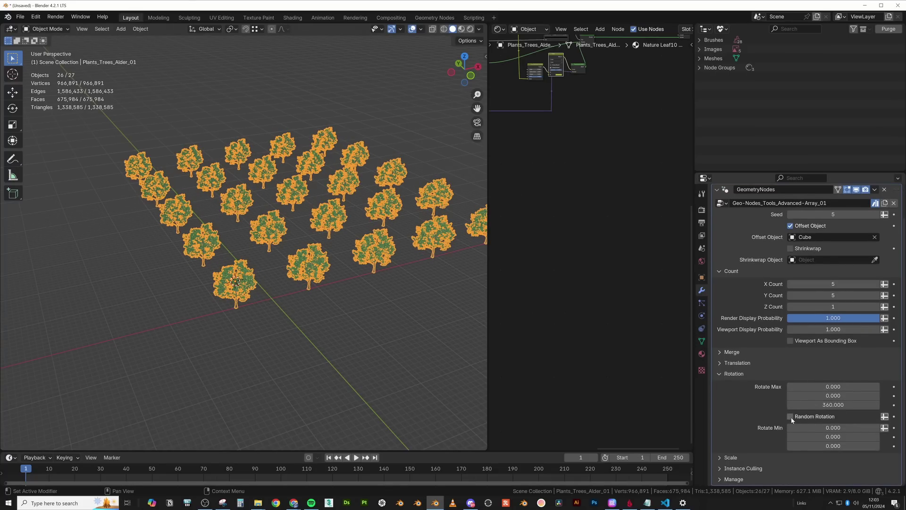
click(790, 416)
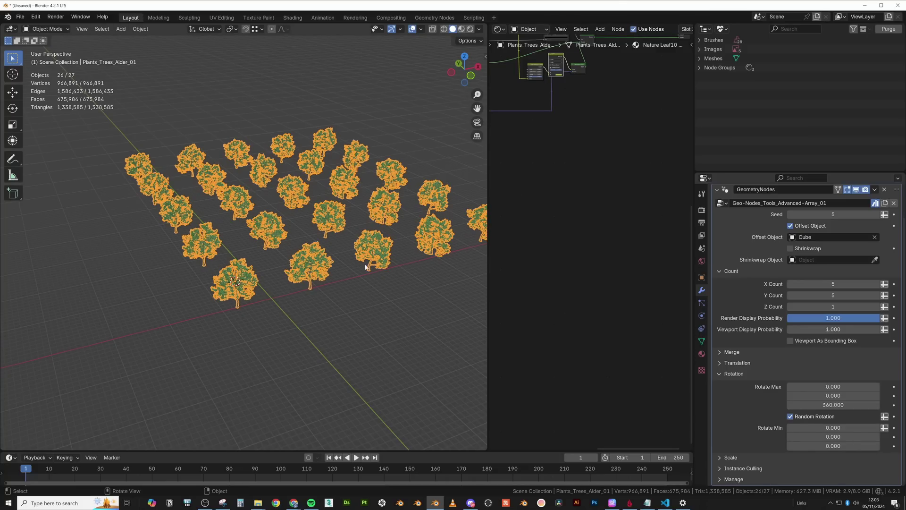
shift+middle_drag(347, 262, 340, 270)
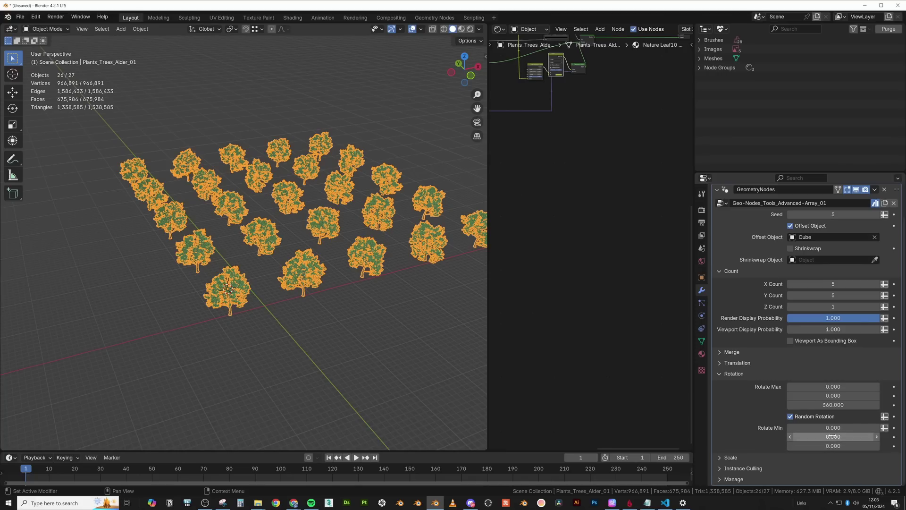
click(422, 166)
middle_drag(422, 166, 245, 246)
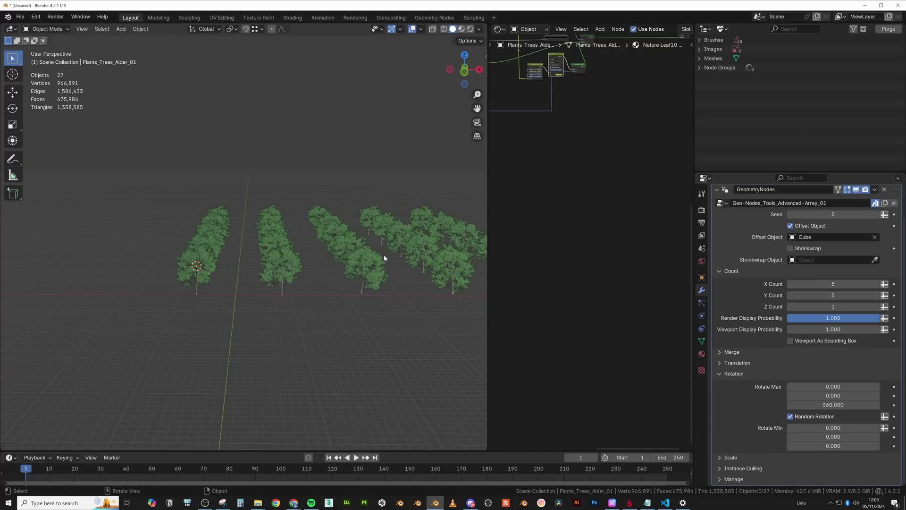
click(791, 417)
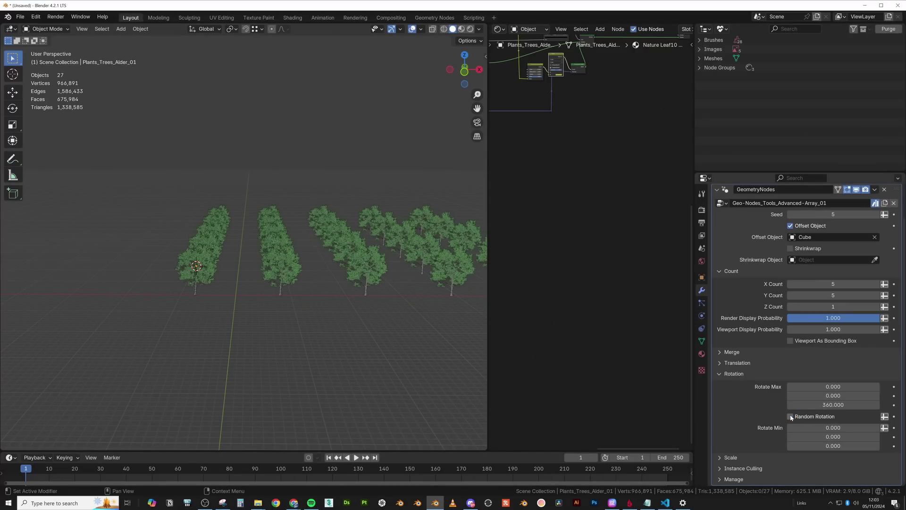
click(791, 416)
middle_drag(331, 278, 348, 281)
Raise Rotate Max X slightly to tilt the trees, then move from Rotation to Scale settings.
scroll(348, 281, up, 2)
mouse_move(825, 387)
mouse_down()
mouse_move(864, 387)
mouse_move(818, 393)
mouse_up()
click(724, 374)
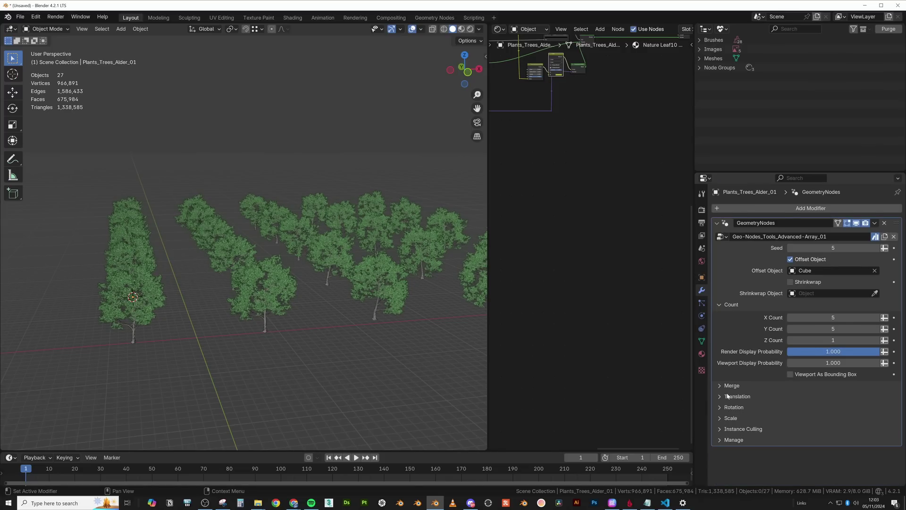
click(719, 418)
Set the tree array's Scale Min to 0.5 after testing larger and smaller values.
scroll(325, 307, down, 1)
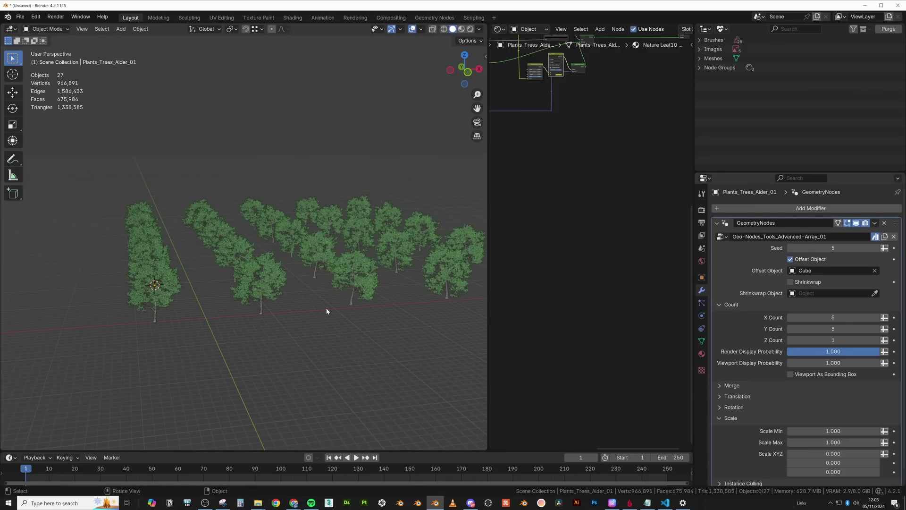
middle_drag(325, 307, 352, 319)
scroll(352, 319, up, 1)
drag(833, 431, 896, 431)
right_click(833, 431)
drag(831, 431, 819, 431)
right_click(833, 434)
click(833, 435)
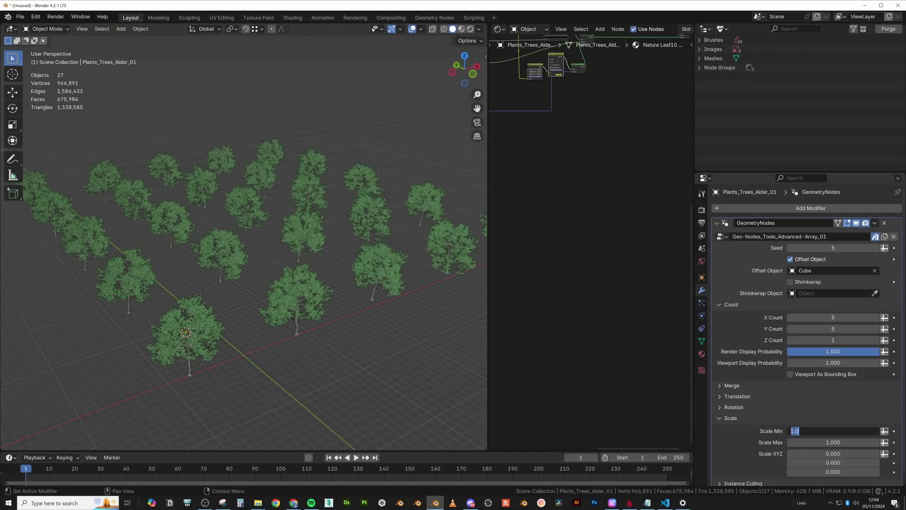
text(0.5)
key(Return)
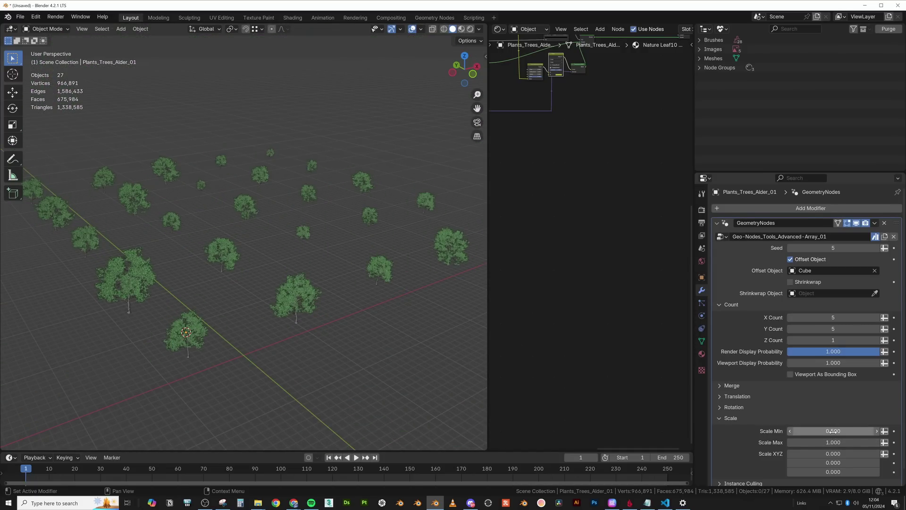
Set Scale Max to 2 and inspect the varied tree sizes from a low side view.
drag(829, 443, 854, 443)
right_click(830, 442)
click(831, 443)
text(2)
key(Return)
middle_drag(472, 339, 250, 333)
scroll(334, 297, down, 3)
scroll(281, 278, up, 2)
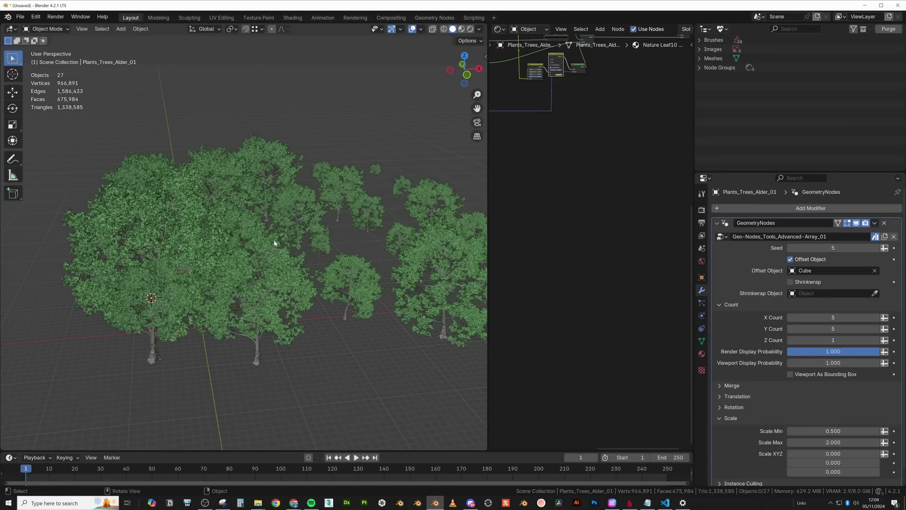
middle_drag(274, 243, 198, 253)
Reset Scale Max to 1 and set Scale Min to 0.75, then raise it to about 1.024.
click(834, 443)
text(1)
key(Return)
double_click(848, 431)
text(0.75)
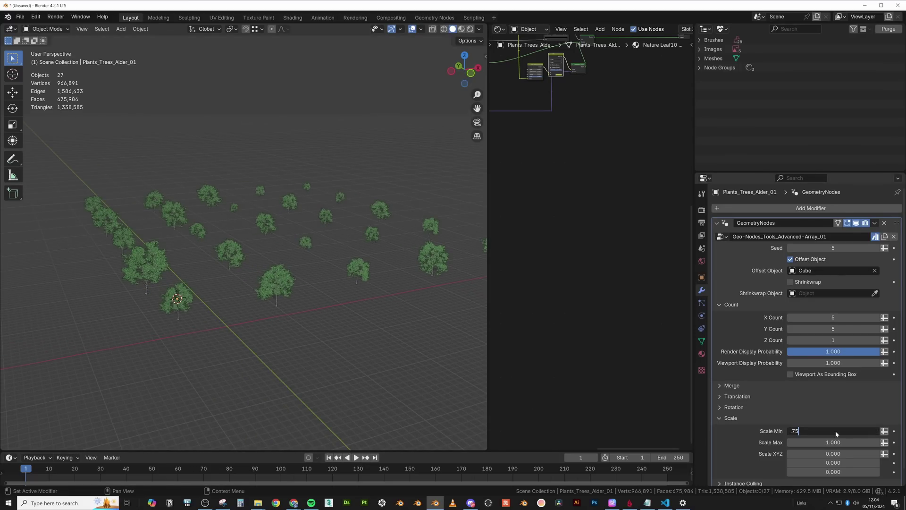
key(Return)
drag(821, 431, 847, 431)
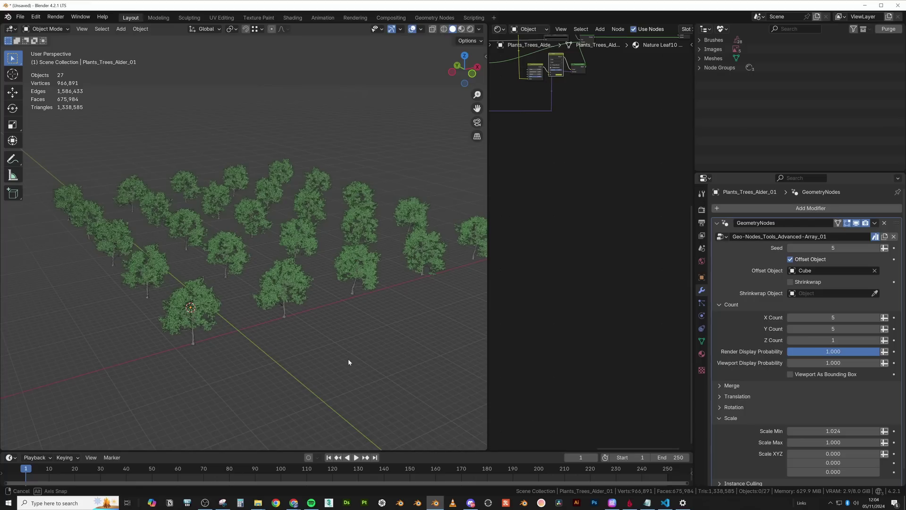
drag(833, 471, 864, 472)
key(Escape)
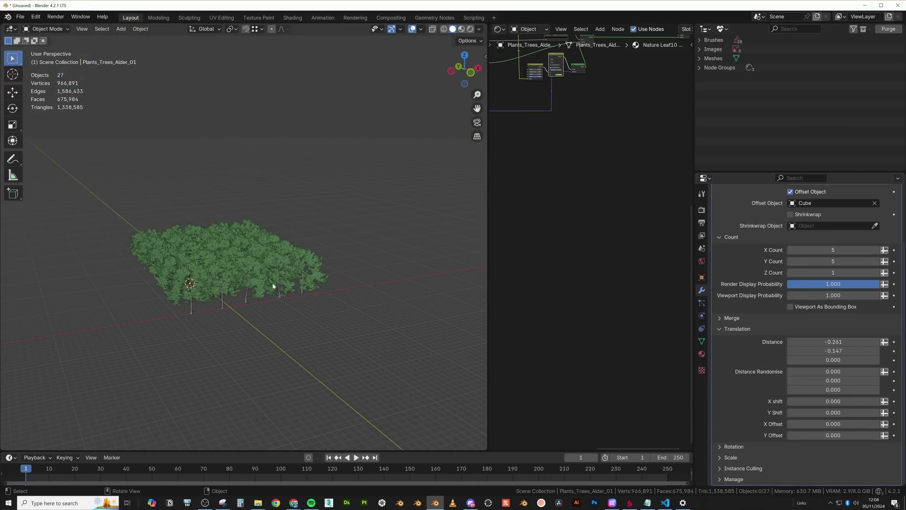
Set both X and Y Count of the tree array to 10.
scroll(265, 286, up, 1)
shift+middle_drag(264, 285, 286, 275)
drag(843, 250, 842, 261)
text(10)
key(Return)
Add a cube on the trees and scale it to 9.663.
middle_drag(333, 171, 332, 184)
shift+right_drag(270, 219, 270, 202)
key(shift+a)
mouse_move(259, 200)
click(302, 223)
key(s)
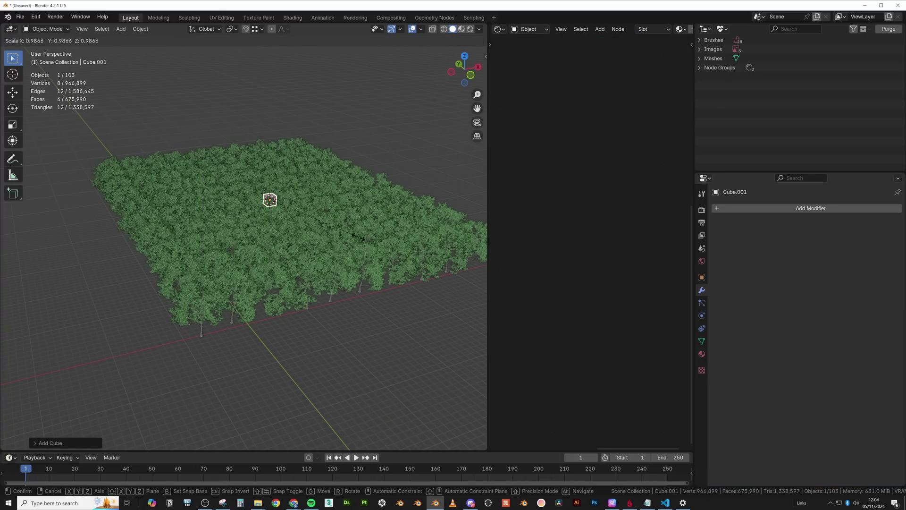
click(227, 333)
Untick all the cube's Ray Visibility boxes and switch the outliner to View Layer.
click(702, 278)
scroll(816, 411, down, 4)
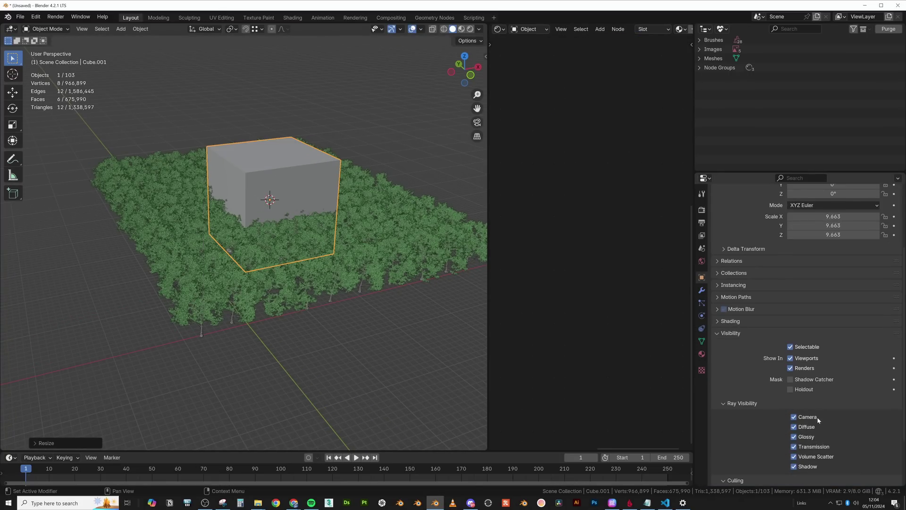
scroll(817, 417, down, 3)
drag(793, 353, 794, 402)
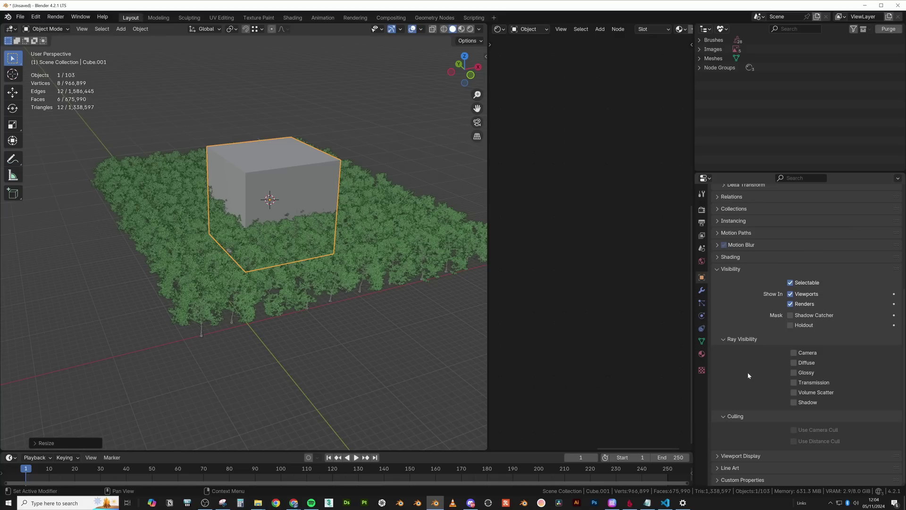
click(722, 29)
click(739, 58)
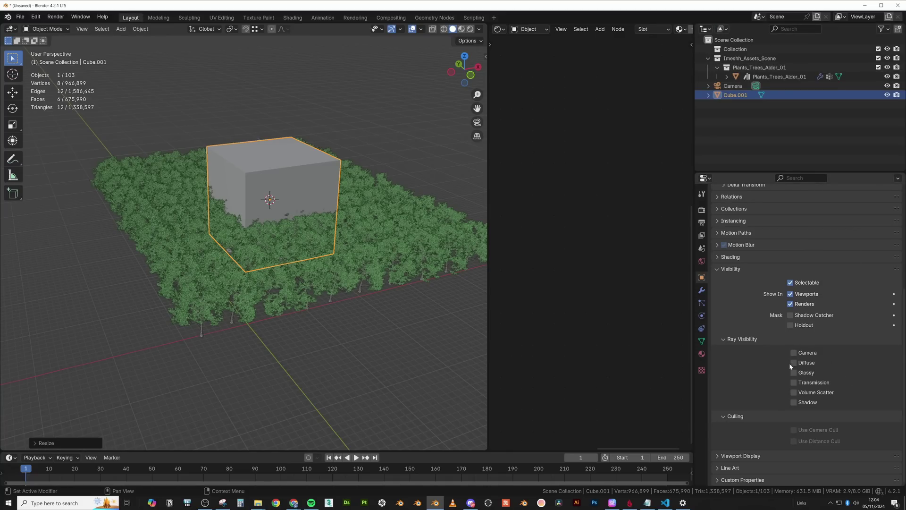
Set the cube's Viewport Display As option to Bounds.
click(754, 456)
scroll(754, 442, down, 5)
click(813, 442)
click(813, 455)
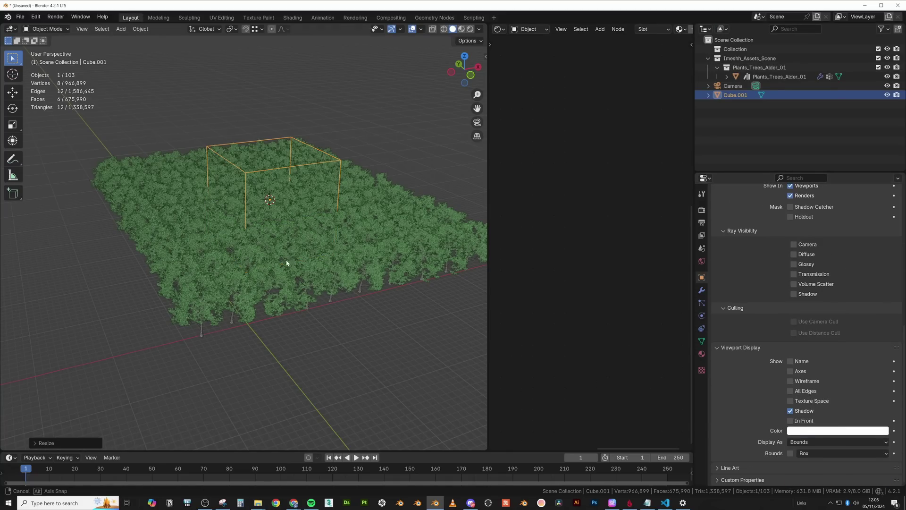
click(306, 258)
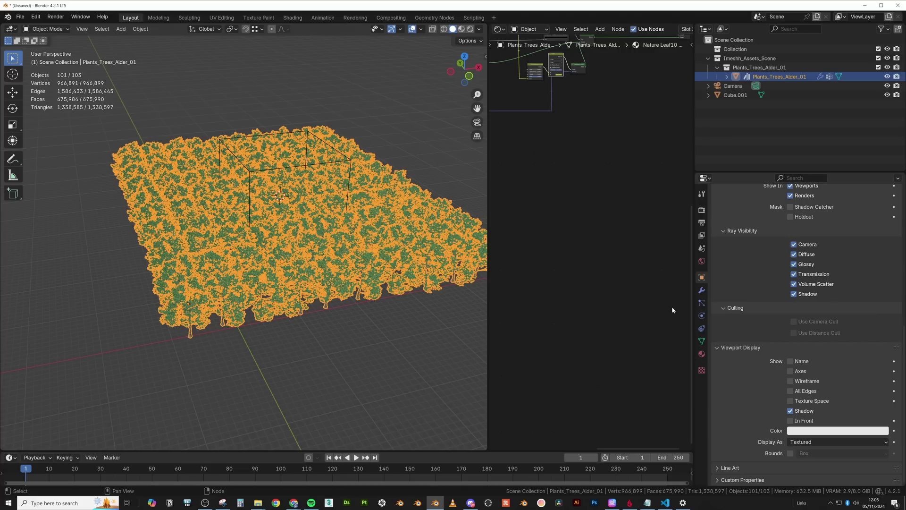
Enable Instance Culling with Cube.001 as the culling object, then move the cube to reposition the clearing.
click(702, 290)
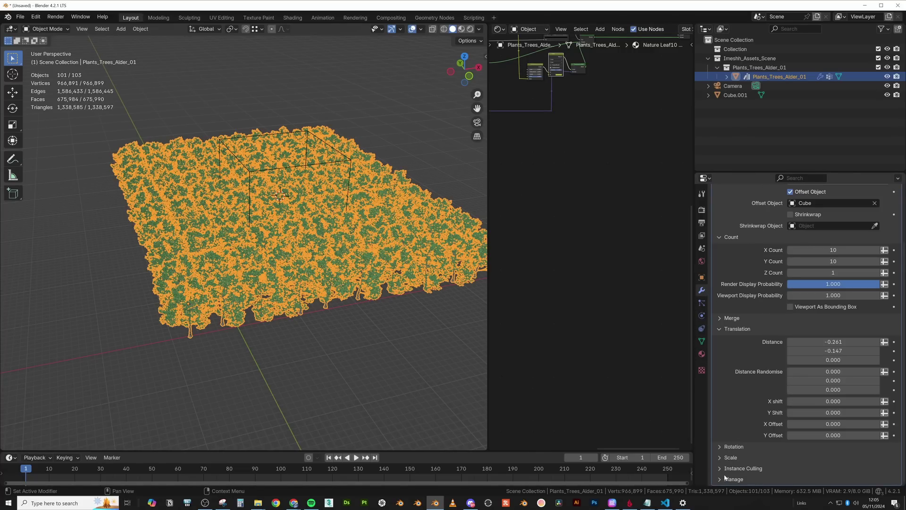
click(744, 468)
scroll(811, 454, down, 1)
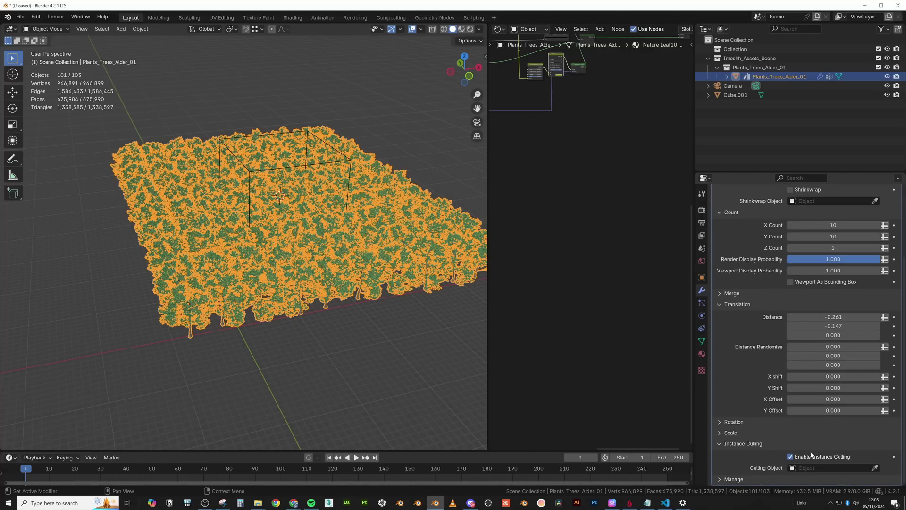
click(874, 468)
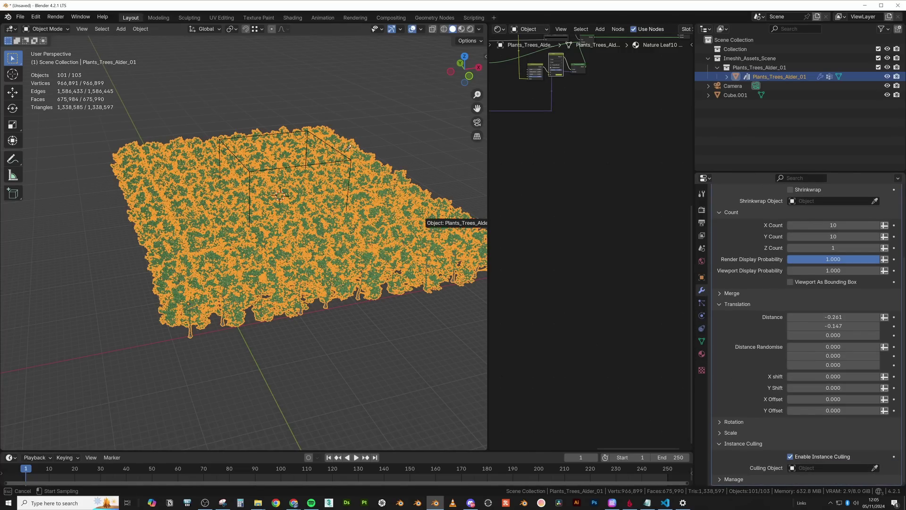
click(319, 138)
middle_drag(318, 138, 348, 144)
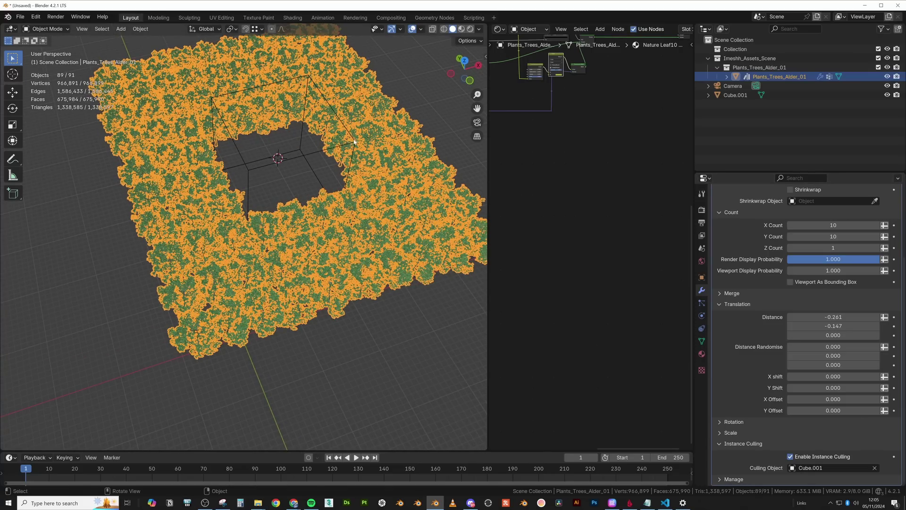
click(354, 142)
key(g)
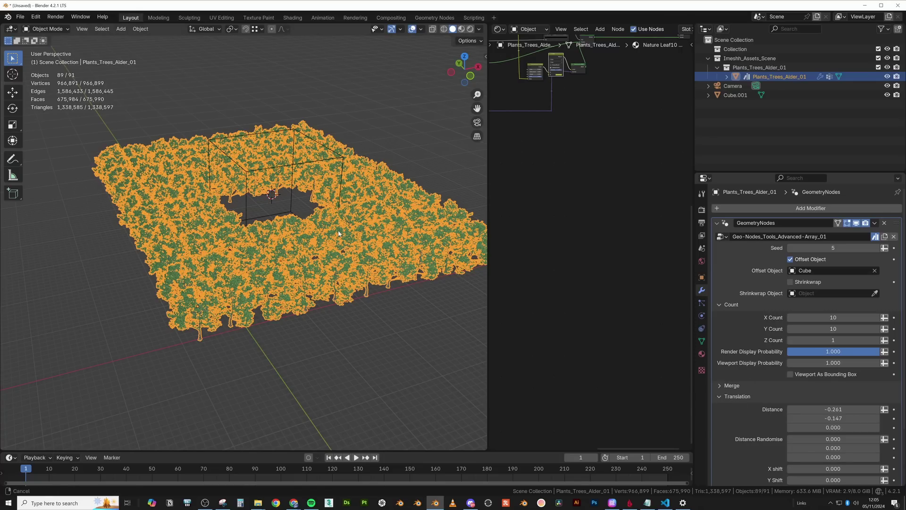
middle_drag(364, 264, 346, 278)
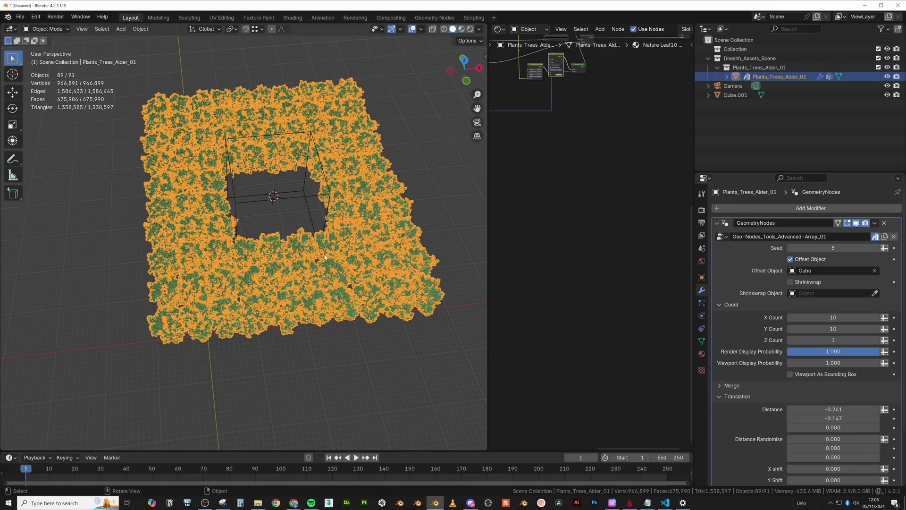
middle_drag(324, 256, 342, 236)
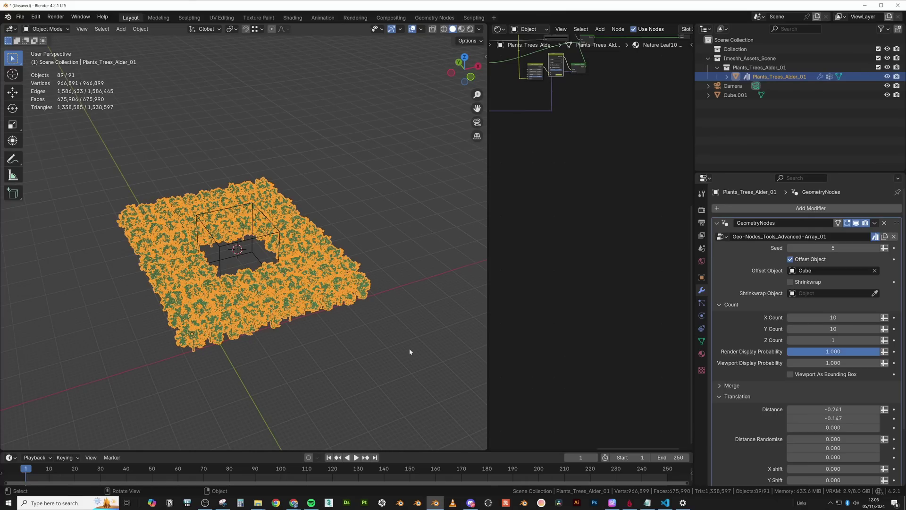
Compute 1,000,000,000,000 ÷ 675,000 in Calculator.
click(240, 503)
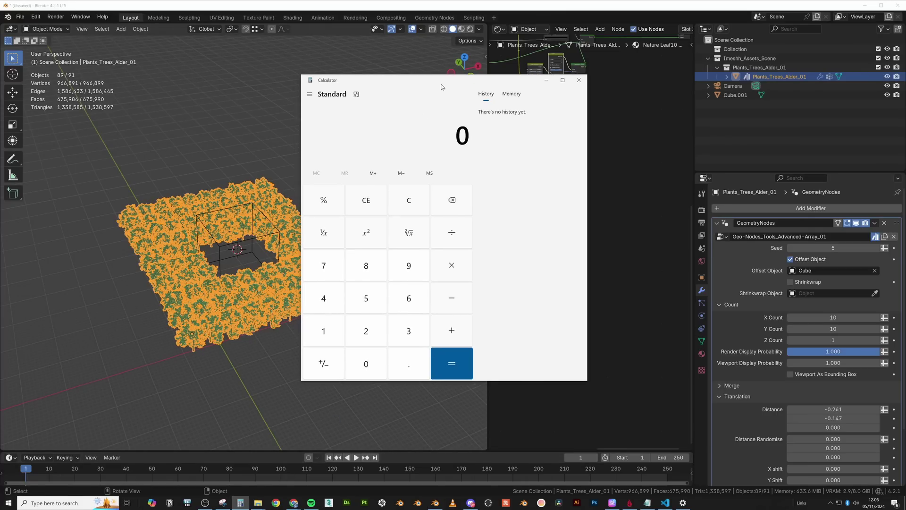
text(1,000,00)
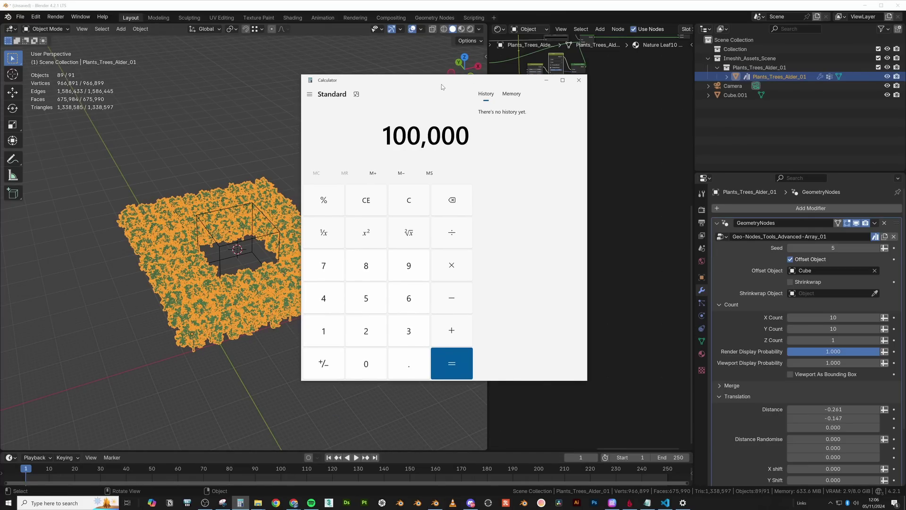
text(0,000,)
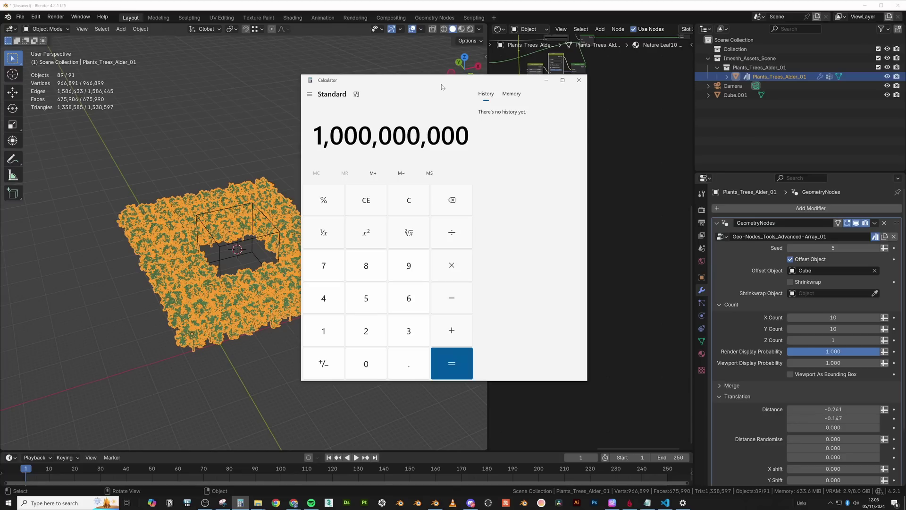
text(000)
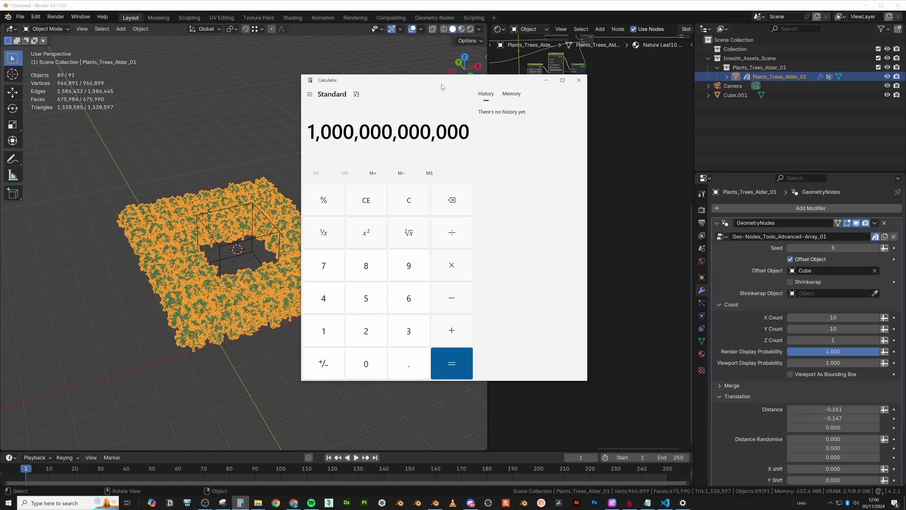
drag(441, 84, 446, 70)
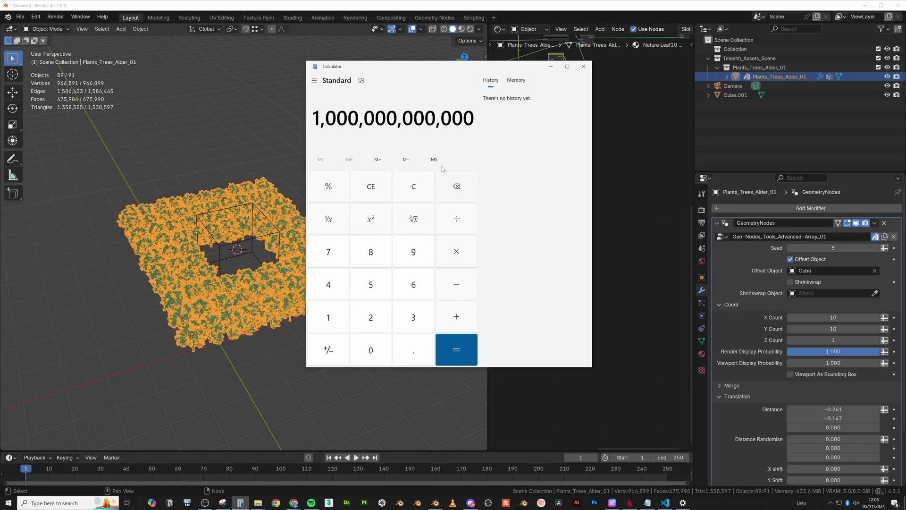
key(slash)
text(6)
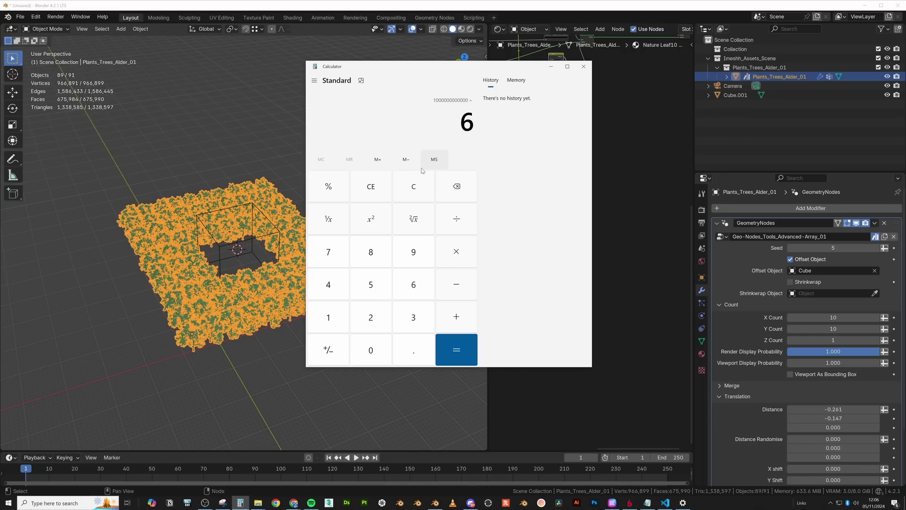
text(75000)
key(Return)
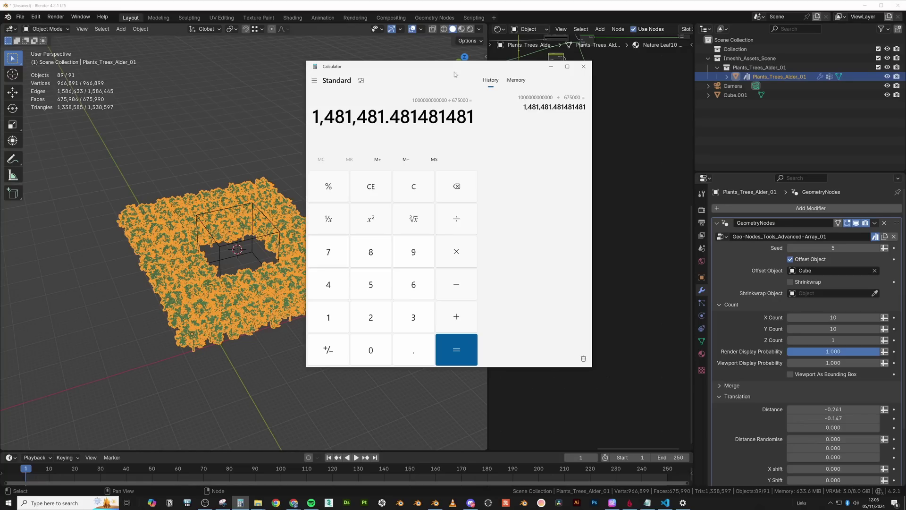
Compute 1000 × 1500 = 1,500,000, then close Calculator.
drag(459, 73, 469, 77)
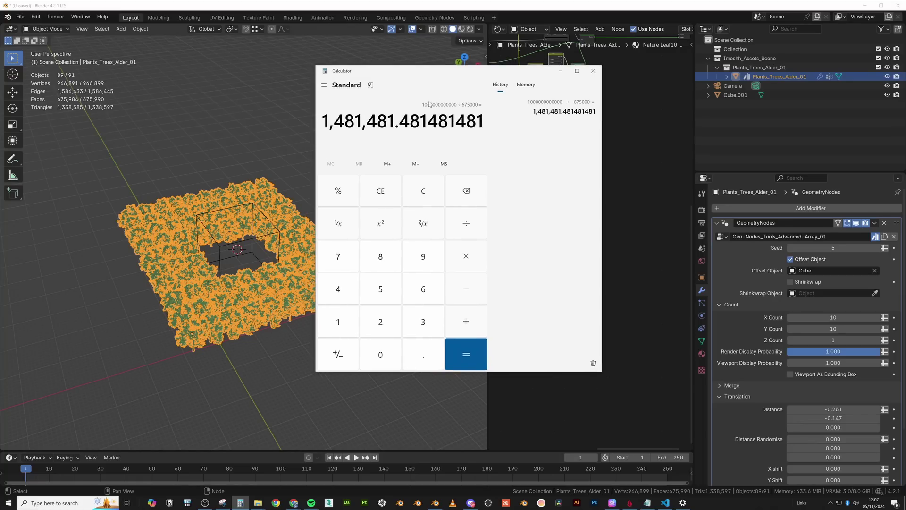
text(1000)
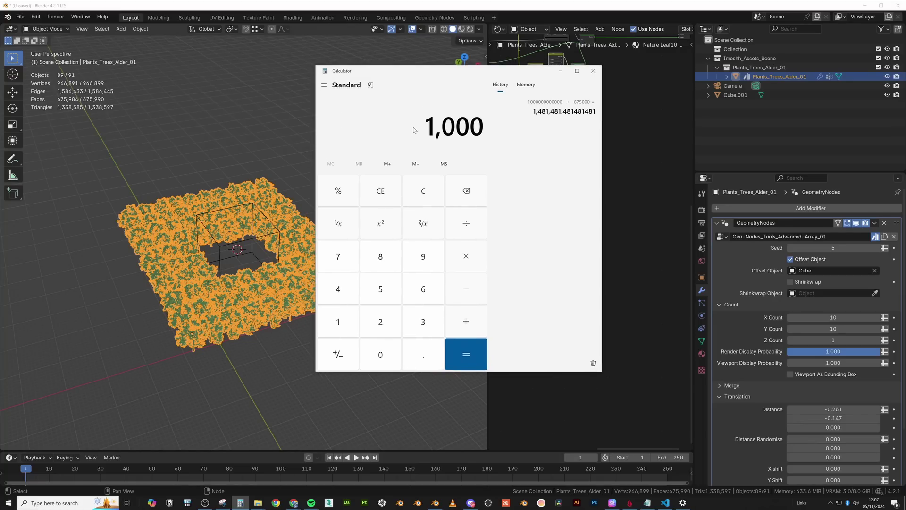
text(*15000)
key(BackSpace)
key(Return)
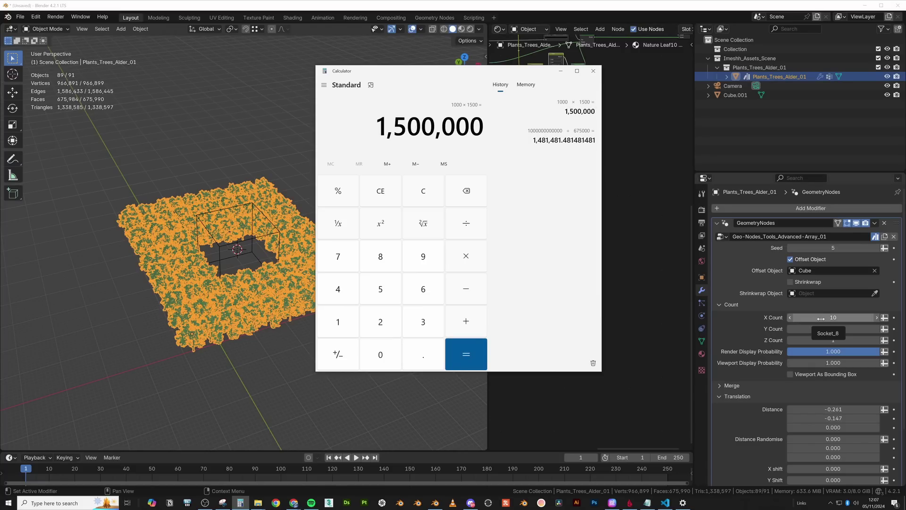
click(593, 71)
Delete the culling cube from the scene.
shift+middle_drag(381, 225, 379, 232)
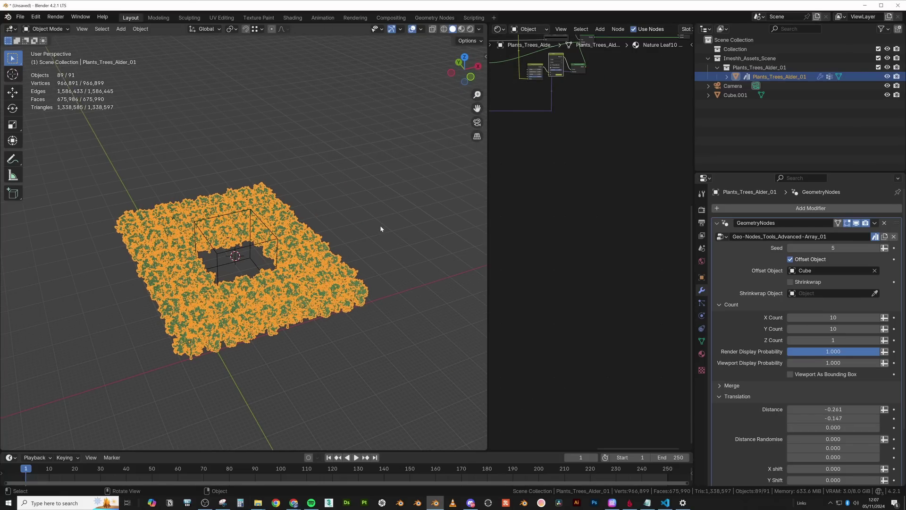
scroll(372, 188, down, 2)
middle_drag(372, 188, 374, 175)
click(258, 232)
key(x)
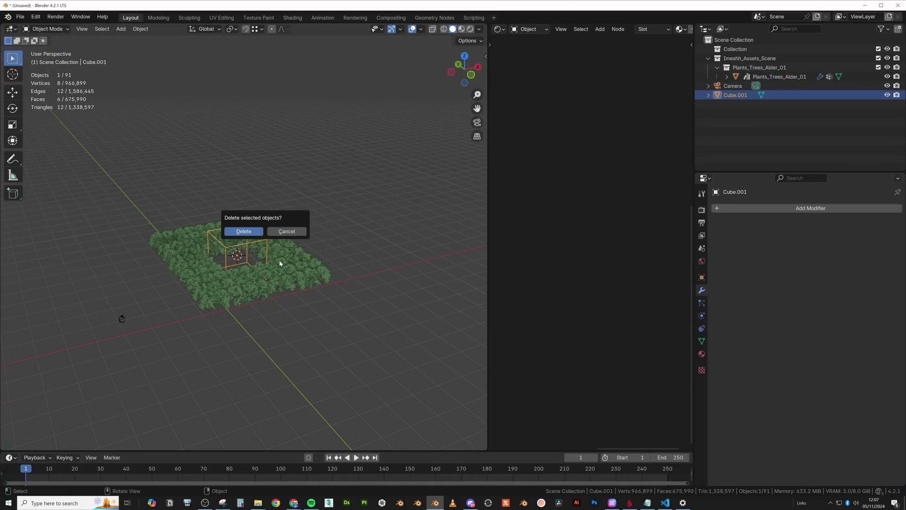
click(256, 231)
Uncheck Enable Instance Culling on the tree array's GeometryNodes modifier.
click(279, 262)
scroll(749, 372, down, 3)
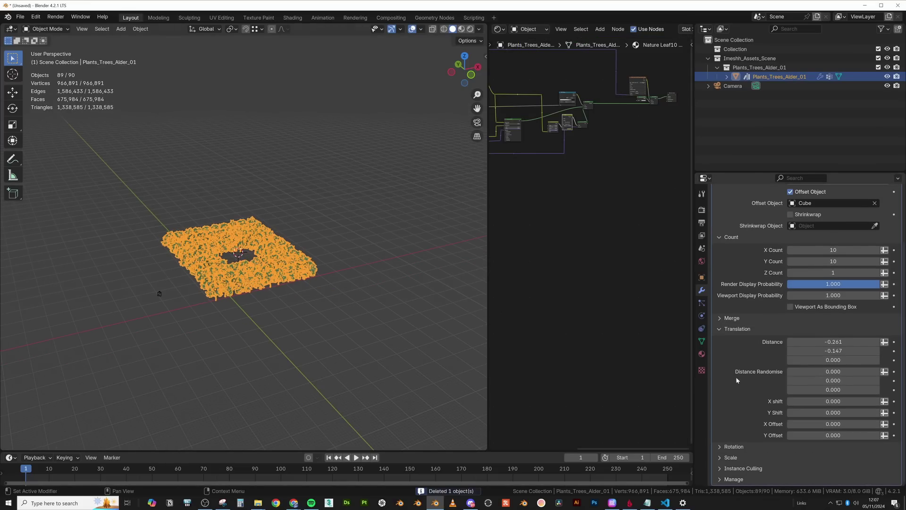
click(732, 468)
scroll(733, 471, down, 2)
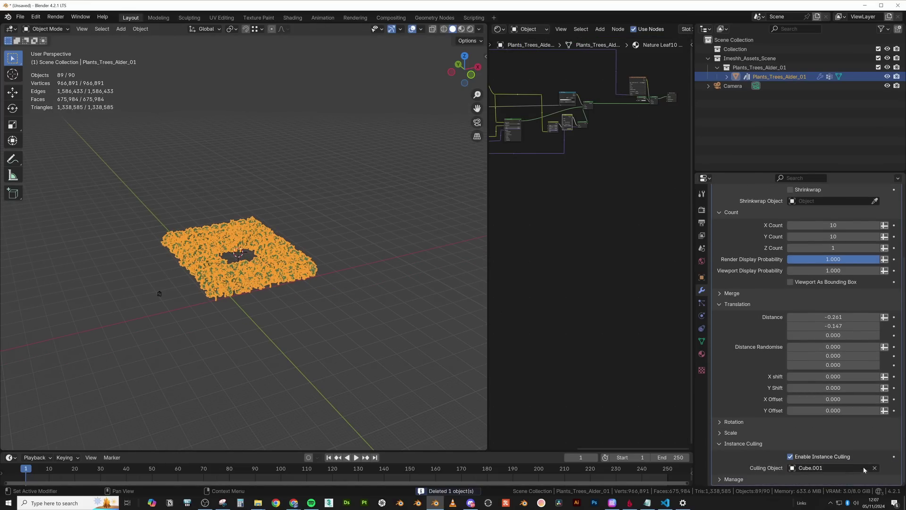
click(790, 456)
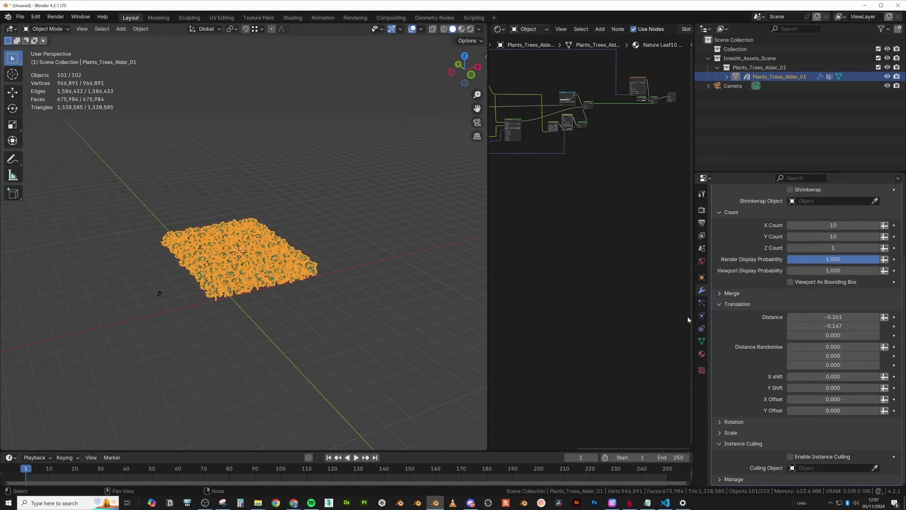
scroll(324, 225, up, 3)
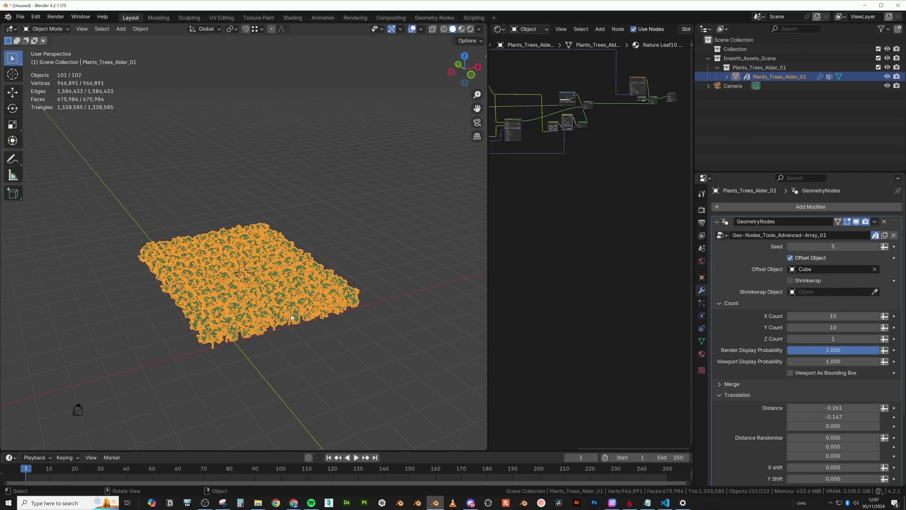
Preview the forest in Rendered shading, then switch back to Solid.
key(z)
click(355, 278)
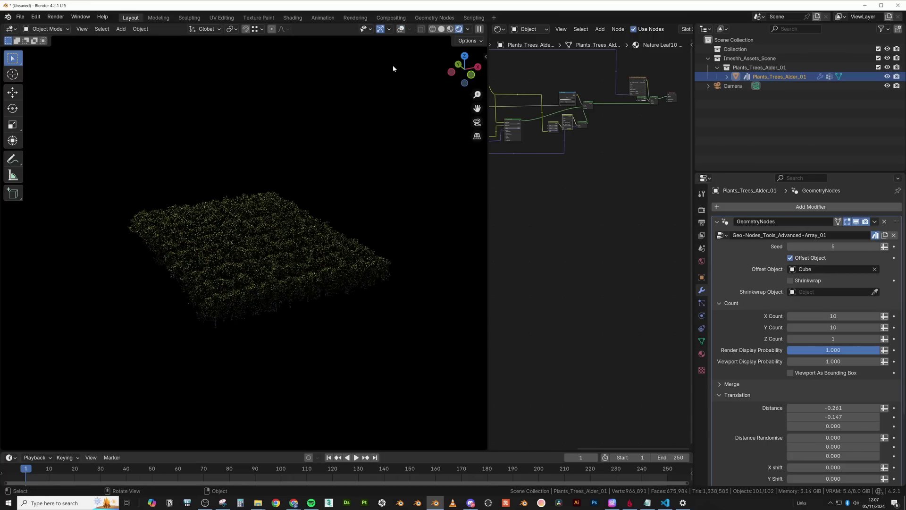
mouse_move(375, 177)
middle_down()
mouse_move(331, 186)
mouse_move(367, 178)
middle_up()
scroll(347, 247, up, 3)
shift+middle_drag(347, 247, 353, 235)
scroll(352, 236, down, 3)
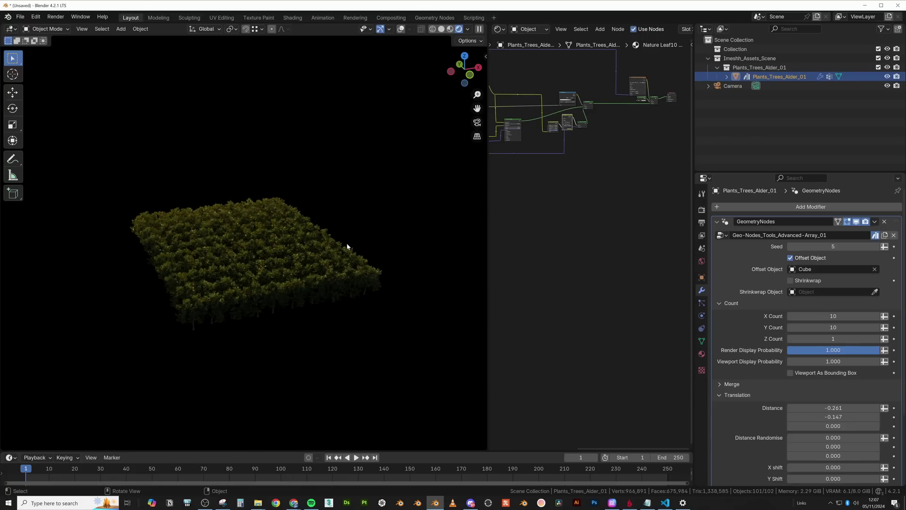
key(z)
click(380, 237)
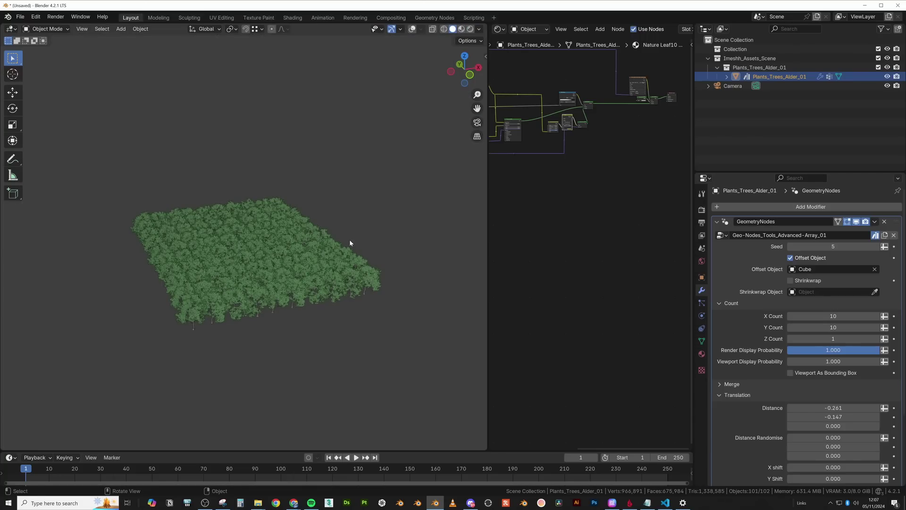
Set the array's X Count to 100 and orbit around the long forest strip.
mouse_move(346, 239)
middle_down()
mouse_move(302, 248)
mouse_move(328, 235)
middle_up()
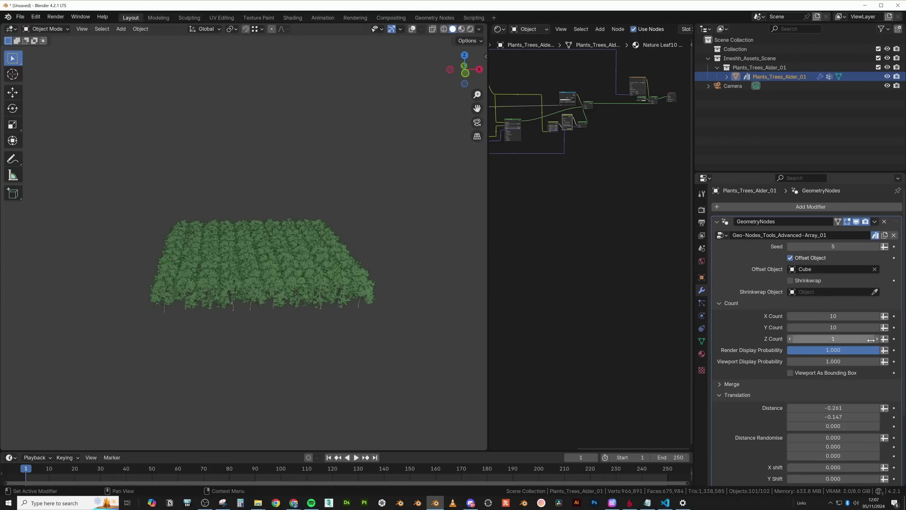
click(831, 315)
text(100)
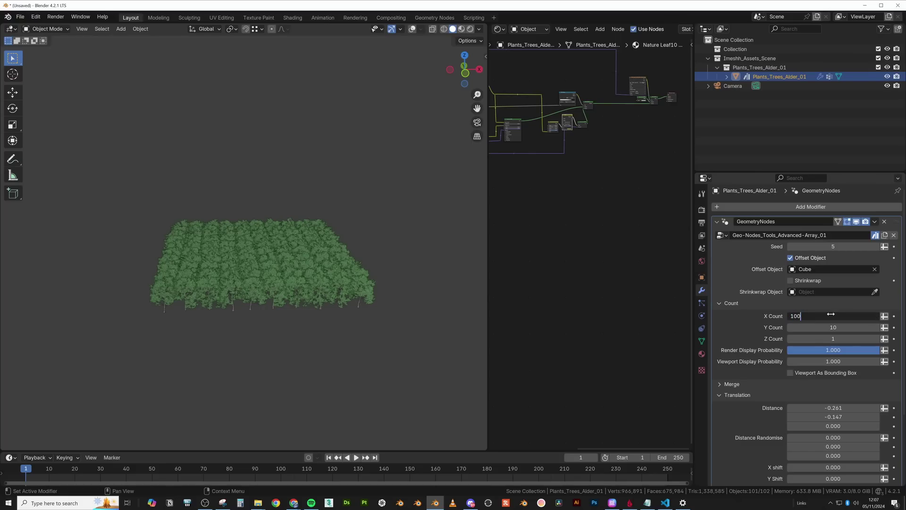
key(Return)
middle_drag(404, 245, 347, 273)
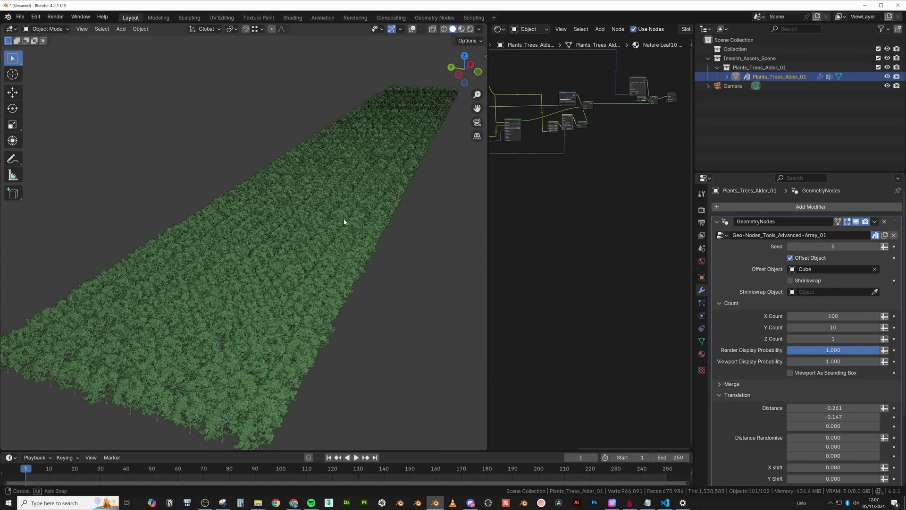
middle_drag(344, 219, 341, 179)
mouse_move(347, 231)
middle_down()
mouse_move(367, 239)
mouse_move(329, 242)
mouse_move(363, 241)
middle_up()
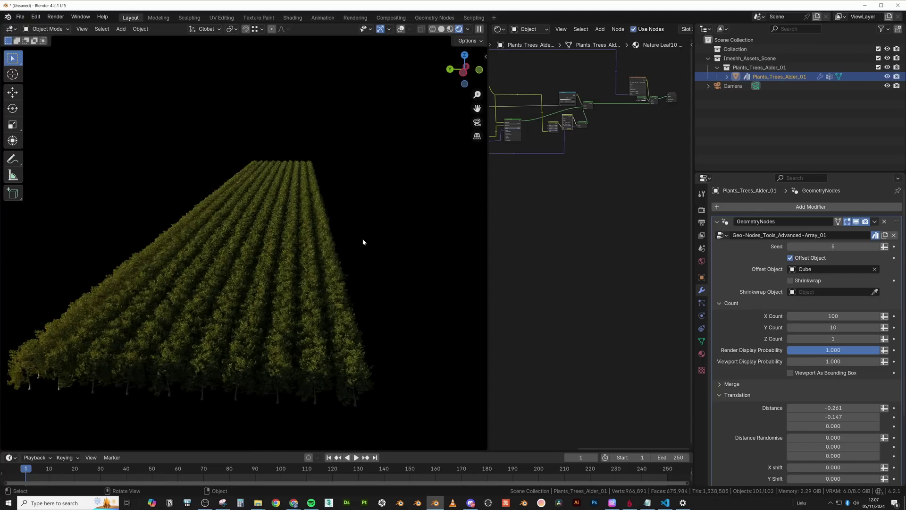
middle_drag(363, 241, 338, 243)
Return the viewport to Solid shading and toggle X-Ray on.
key(z)
click(352, 260)
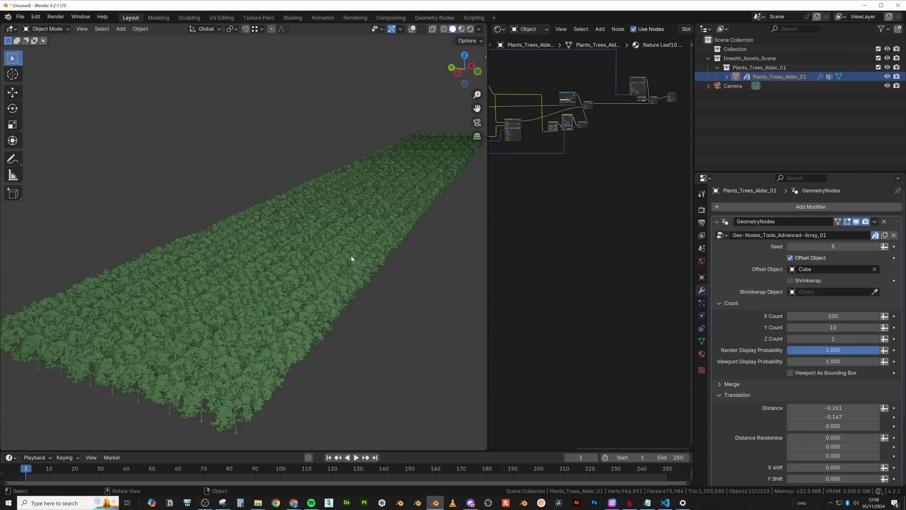
scroll(354, 269, down, 1)
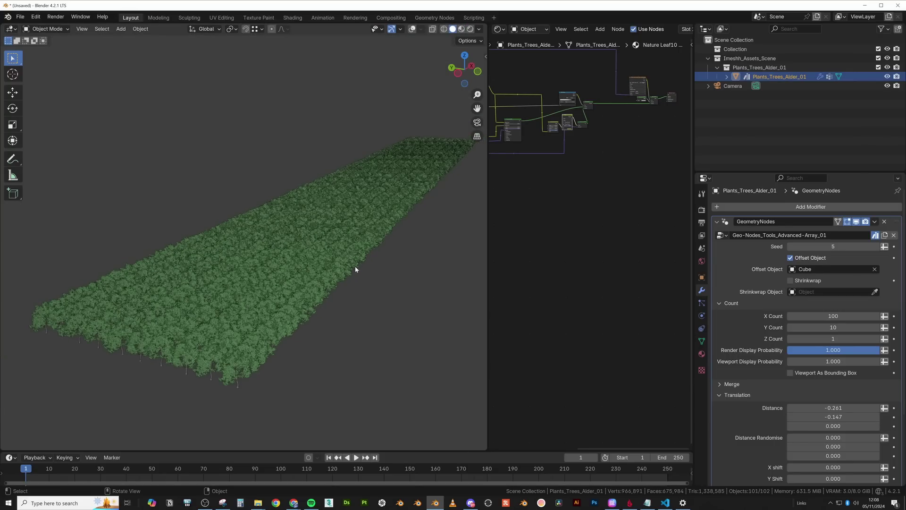
scroll(354, 268, down, 1)
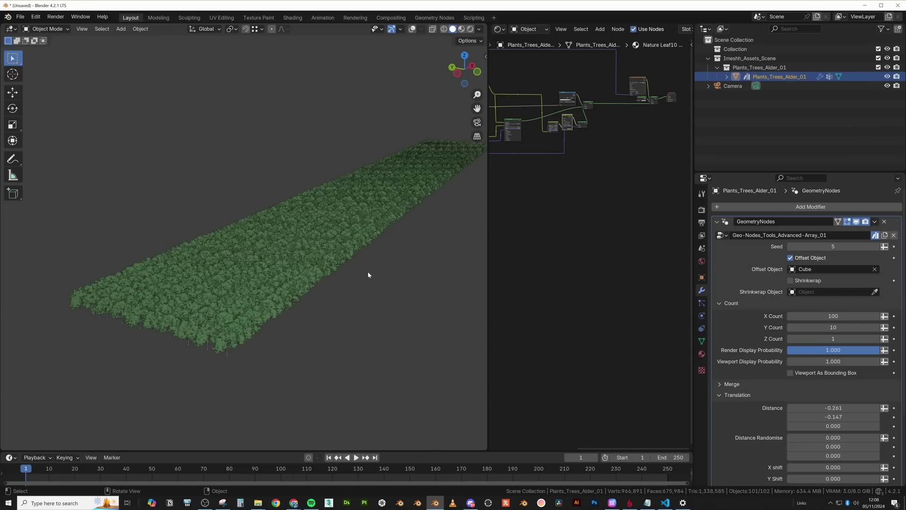
key(alt+z)
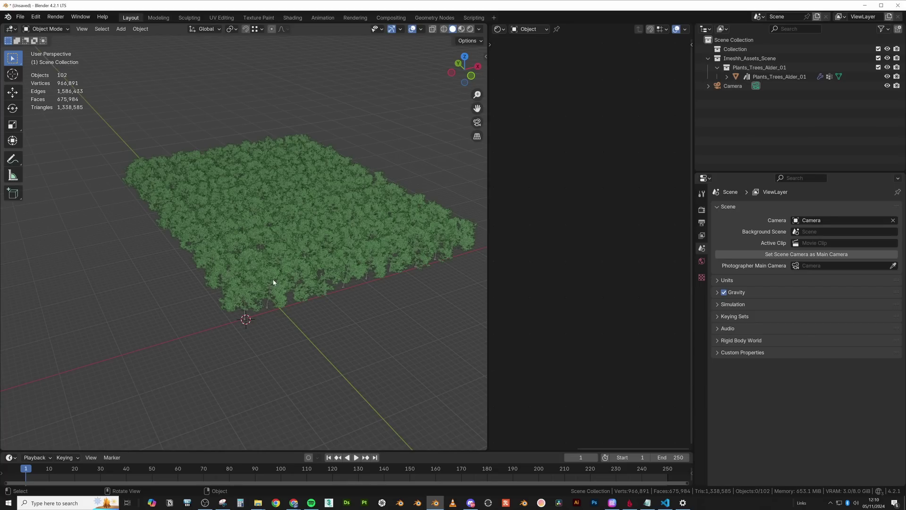
Add a plane, scale it by 100000, then scale it back down by 0.1.
key(shift+a)
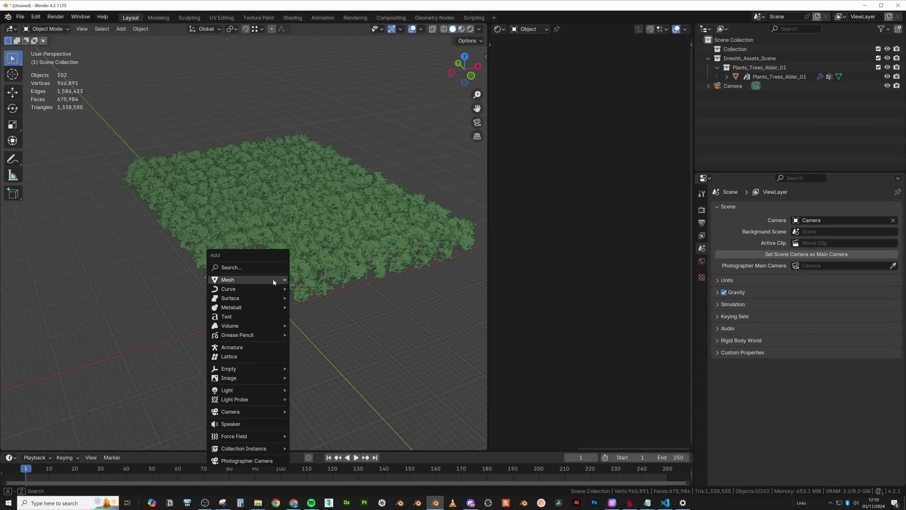
mouse_move(279, 280)
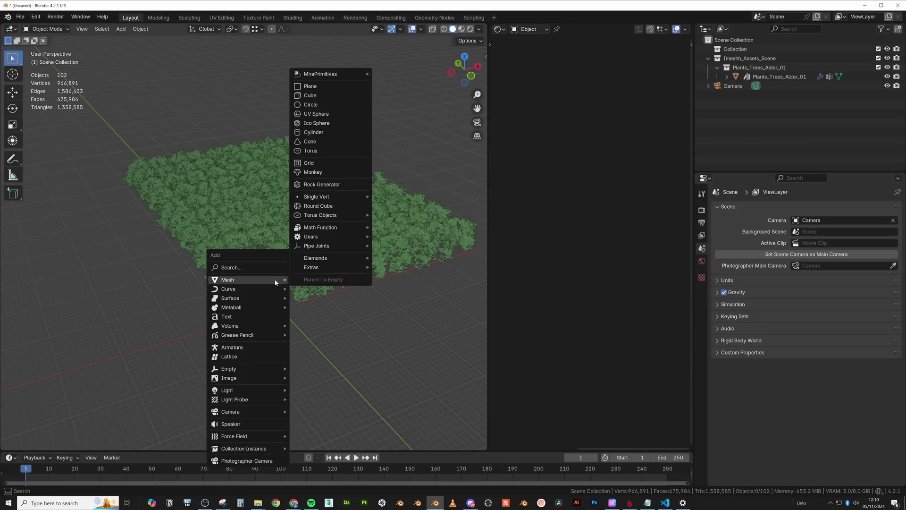
click(314, 86)
text(s)
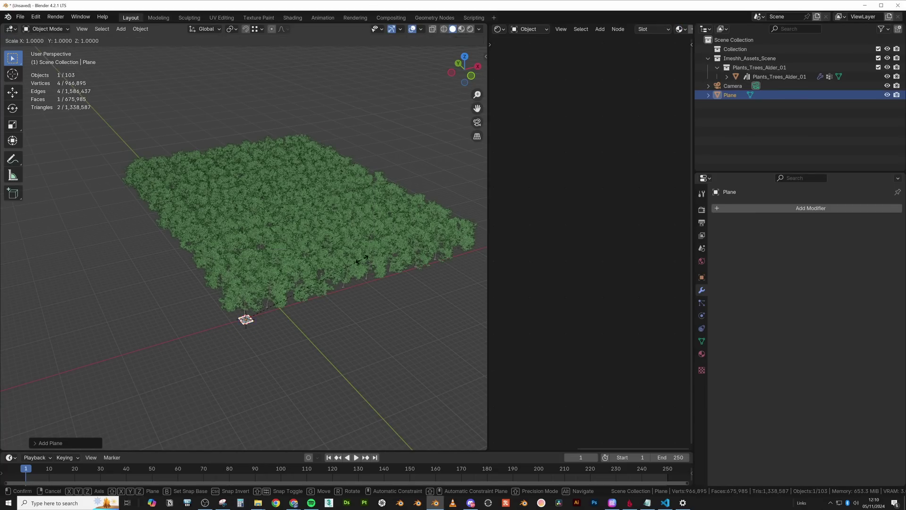
text(100000)
key(Return)
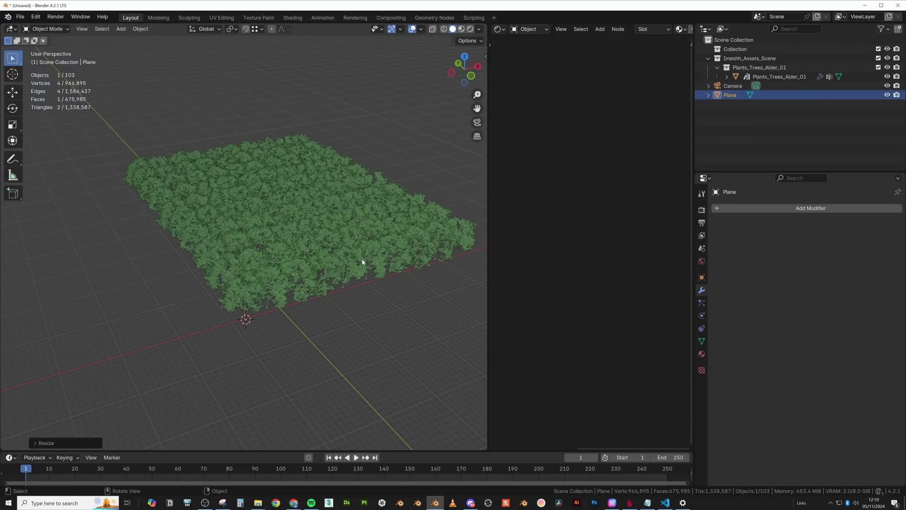
scroll(348, 289, down, 8)
scroll(348, 288, up, 8)
text(s.1)
key(Return)
scroll(349, 289, down, 9)
scroll(348, 288, up, 5)
scroll(350, 286, down, 6)
middle_drag(350, 286, 350, 287)
Set the viewport's View Clip Start to 0.1 m and End to 100000 m.
key(n)
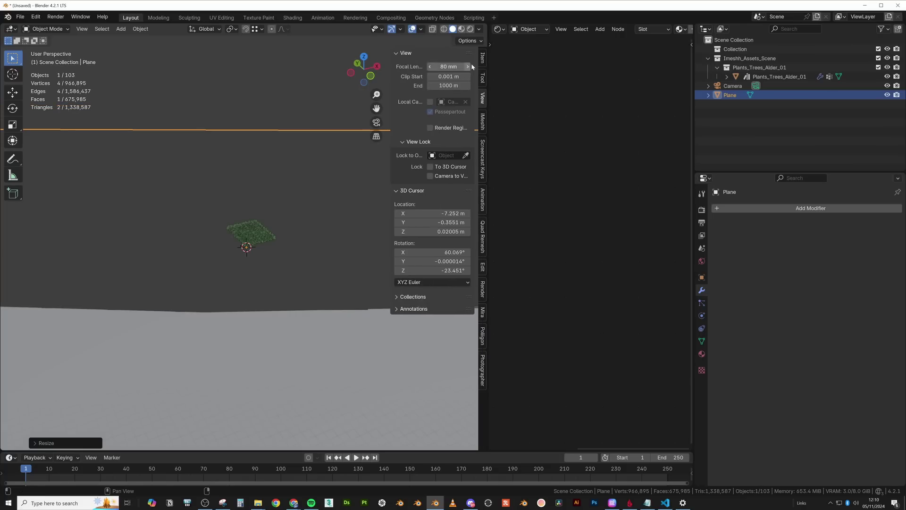
double_click(438, 76)
text(.0.1)
key(Return)
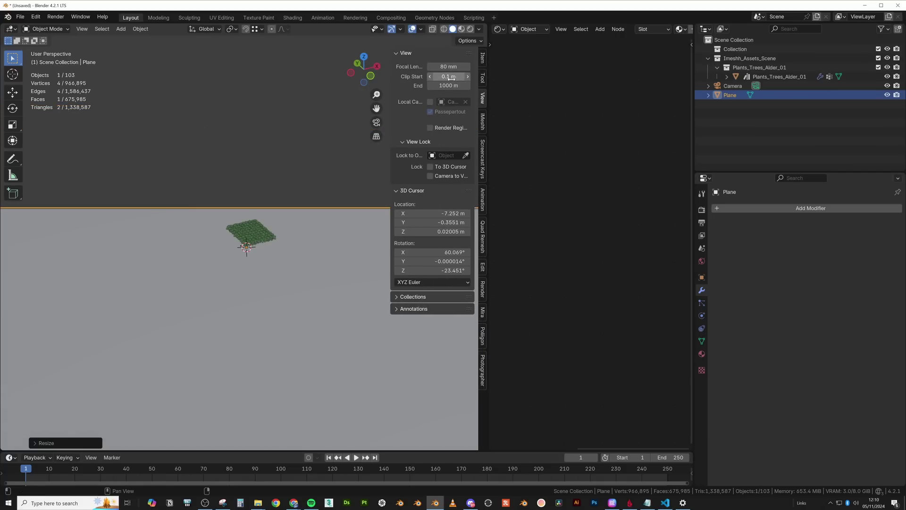
double_click(449, 85)
key(BackSpace)
text(100000)
key(Return)
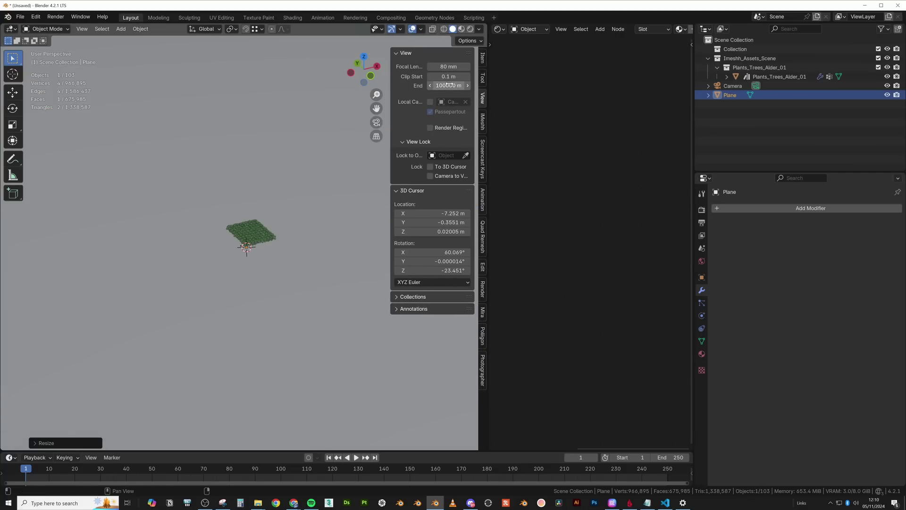
middle_drag(253, 171, 282, 186)
Select the ground plane and frame the view on it.
click(282, 187)
key(KP_Decimal)
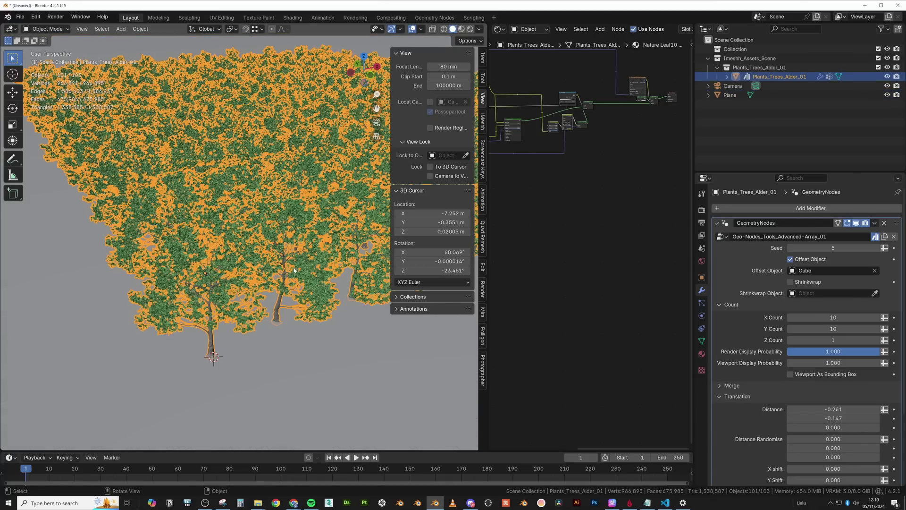
click(310, 335)
key(KP_Decimal)
Subdivide the plane four times in Edit Mode into a dense grid.
key(Tab)
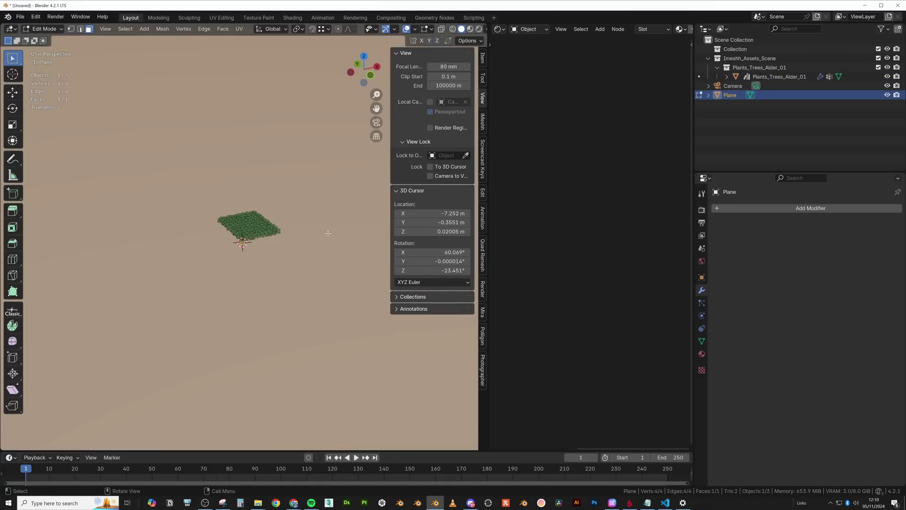
scroll(328, 234, down, 5)
right_click(327, 233)
click(323, 244)
right_click(322, 243)
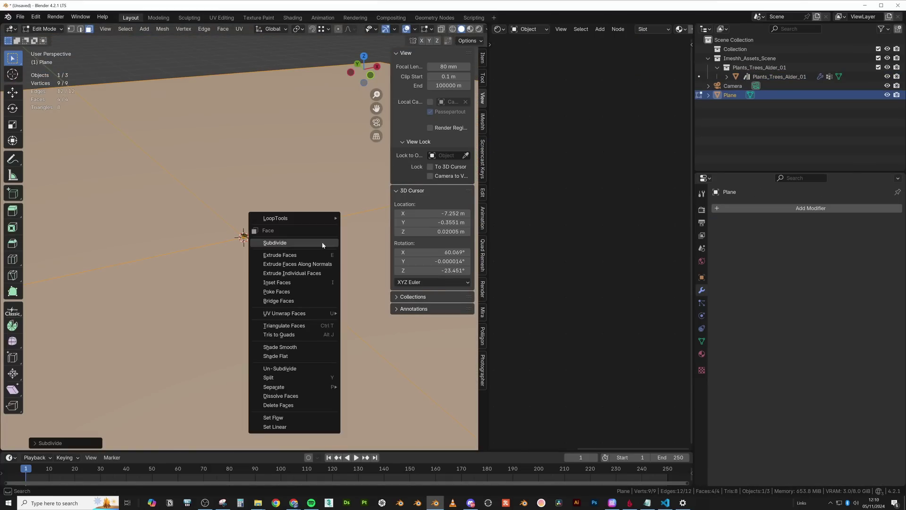
click(322, 243)
right_click(322, 244)
click(322, 243)
right_click(322, 242)
click(324, 242)
right_click(323, 242)
click(324, 243)
key(Tab)
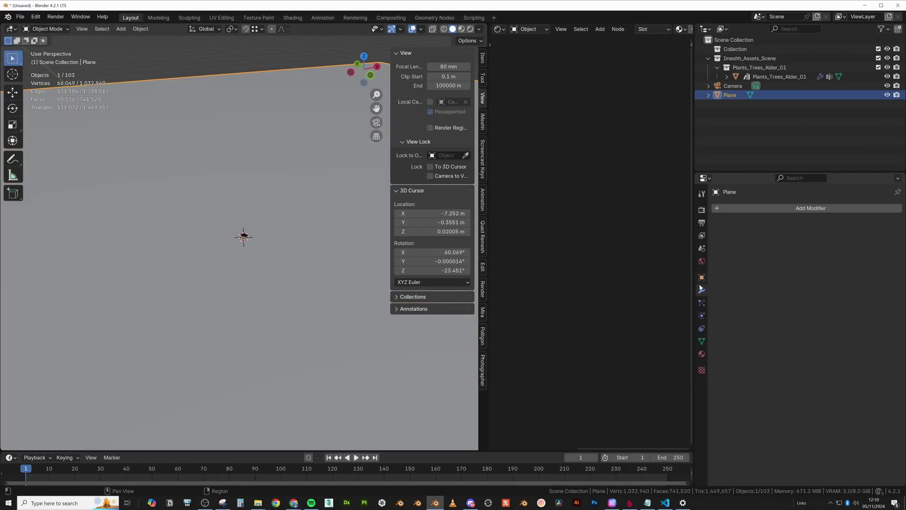
Add a Displace modifier with a new Clouds texture at strength 0.18.
click(759, 208)
text(dis)
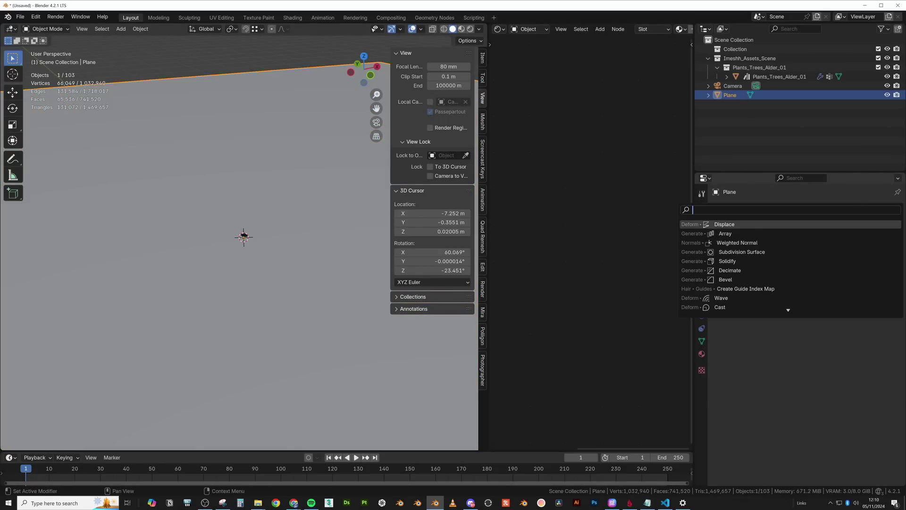
key(Return)
click(807, 239)
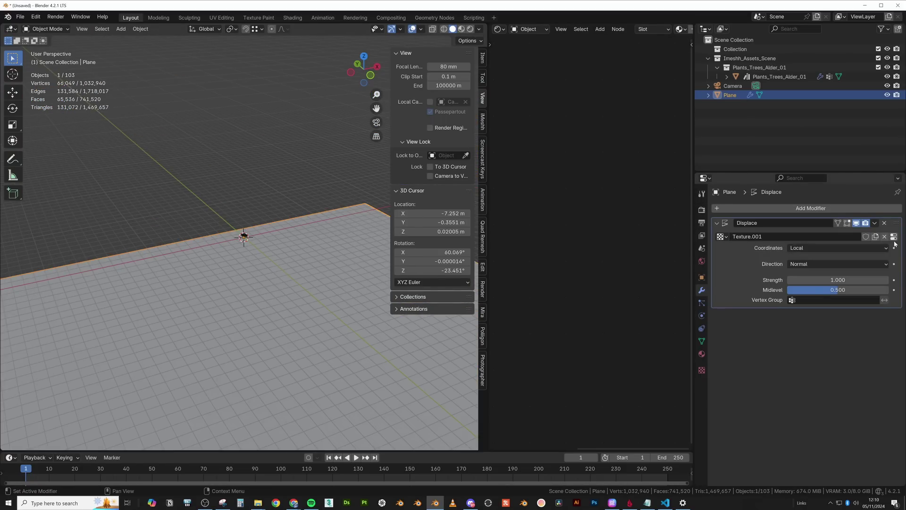
click(894, 238)
click(782, 234)
click(771, 267)
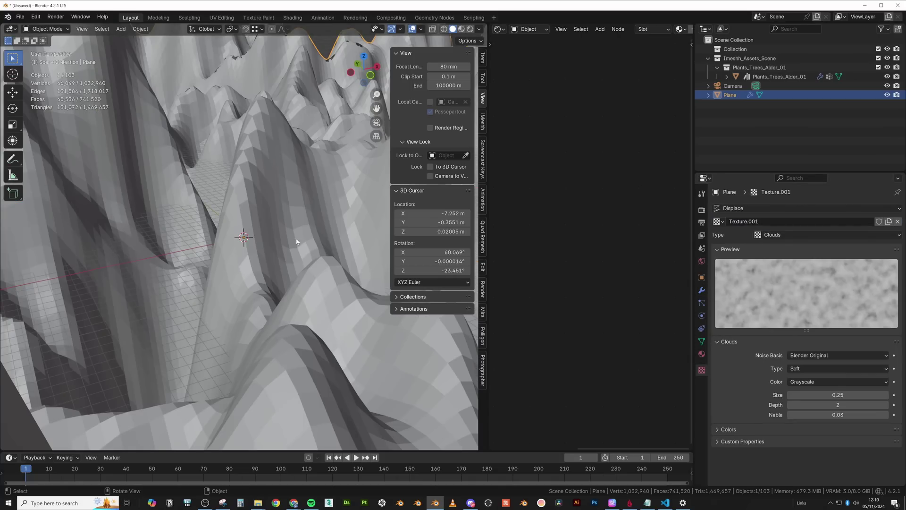
click(702, 290)
drag(838, 280, 776, 280)
Enable Shrinkwrap on the tree array with the Plane as its target object.
click(247, 236)
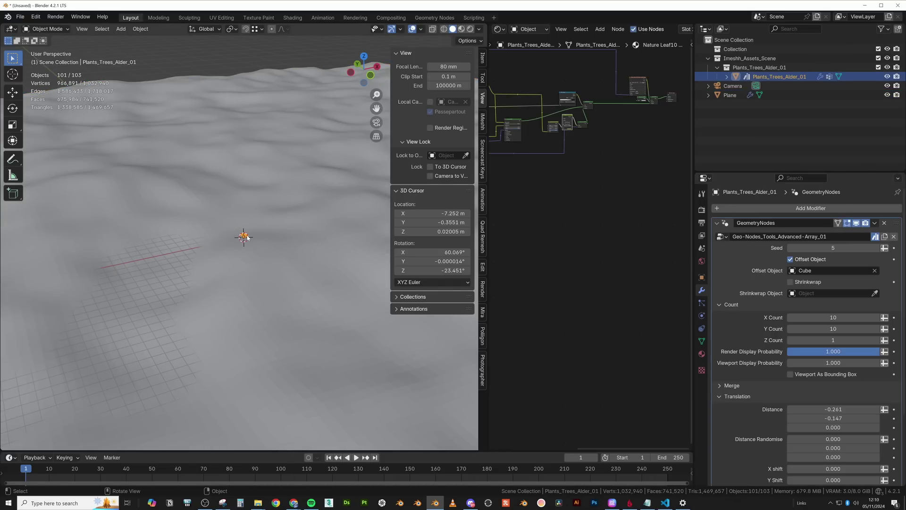
scroll(312, 248, up, 3)
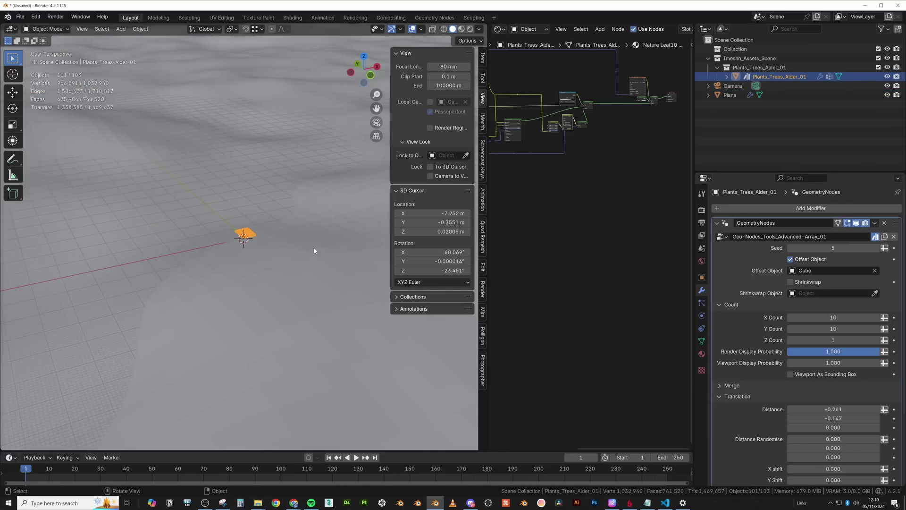
click(790, 281)
click(871, 293)
click(328, 263)
key(KP_Decimal)
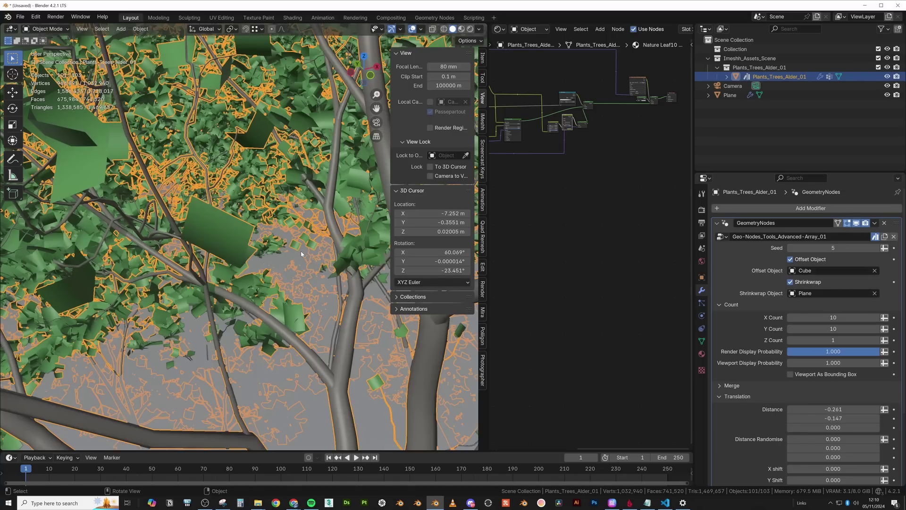
scroll(301, 251, down, 10)
middle_drag(301, 251, 268, 248)
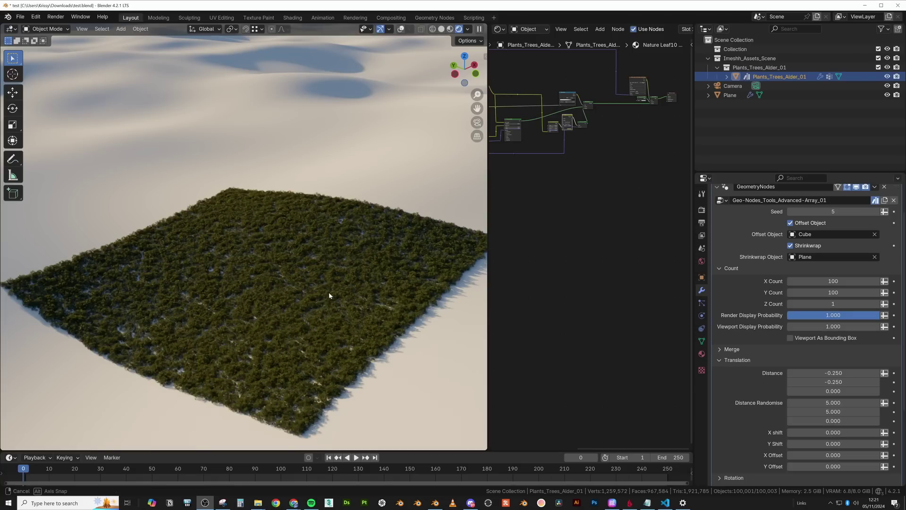
middle_drag(327, 292, 318, 292)
scroll(318, 292, down, 7)
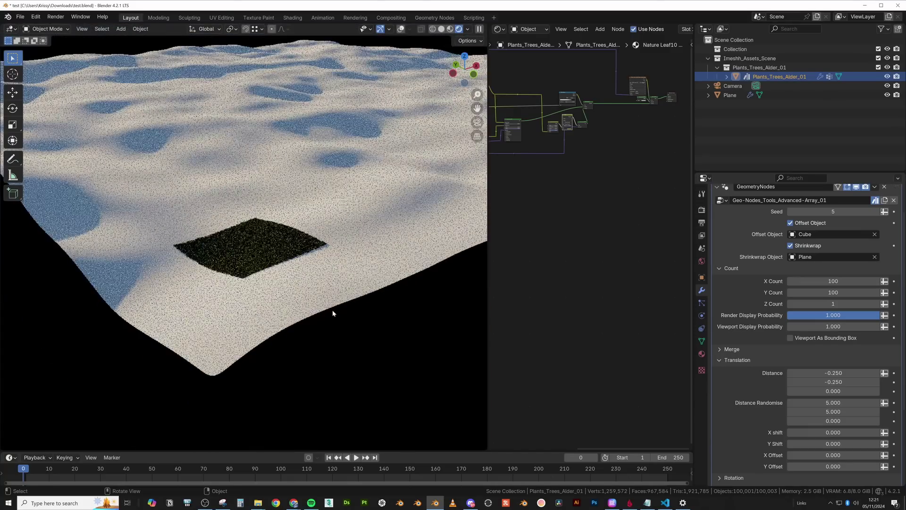
scroll(355, 307, down, 1)
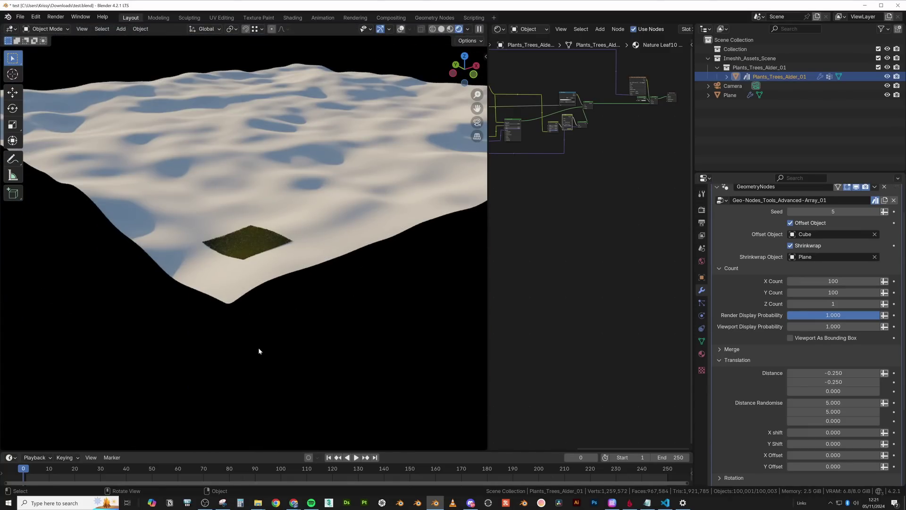
scroll(258, 350, up, 5)
scroll(259, 340, up, 3)
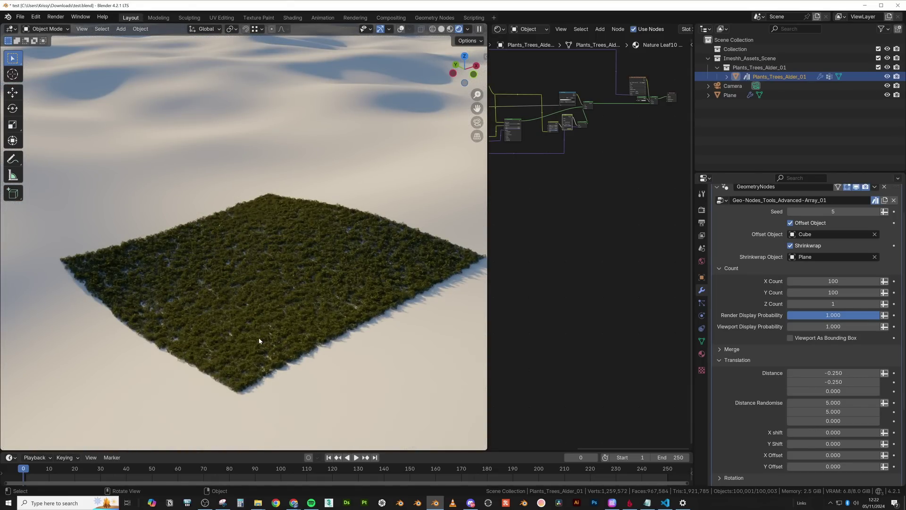
middle_drag(277, 305, 290, 341)
scroll(316, 277, down, 5)
scroll(291, 342, down, 2)
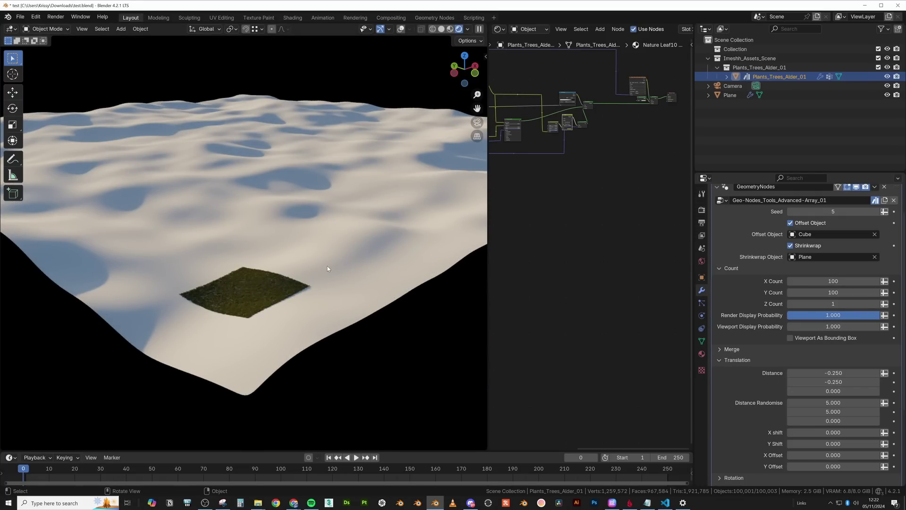
mouse_move(336, 279)
middle_down()
mouse_move(342, 293)
mouse_move(338, 285)
middle_up()
Calculate 100 × 100 in Calculator, then move it aside.
key(XF86Calculator)
text(100*10)
text(00 × 10)
key(Return)
drag(474, 76, 0, 92)
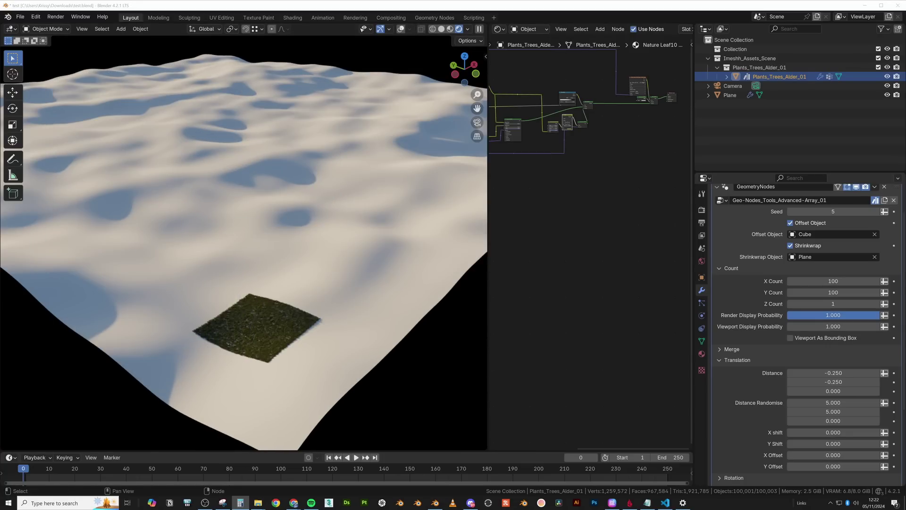
Set the array's X Count to 1000 and Y Count to 1500.
click(834, 281)
text(1000)
key(Return)
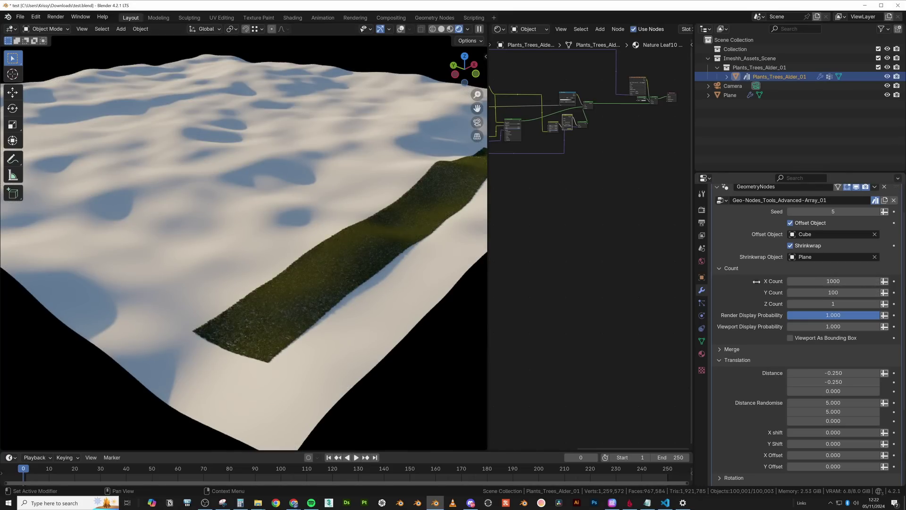
mouse_move(351, 281)
middle_down()
mouse_move(371, 274)
mouse_move(355, 276)
middle_up()
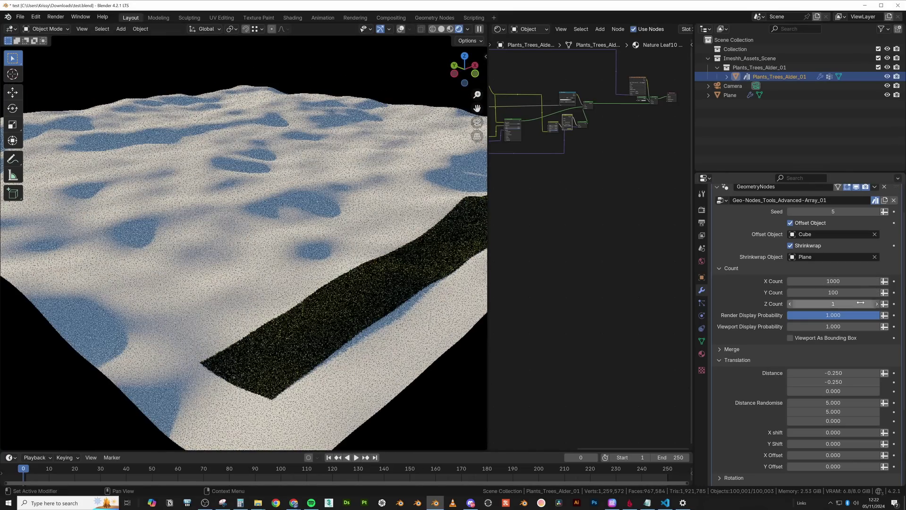
click(833, 293)
text(1500)
Calculate 1000 × 1500 in Calculator and move it off screen.
drag(0, 139, 481, 108)
text(1000*1500)
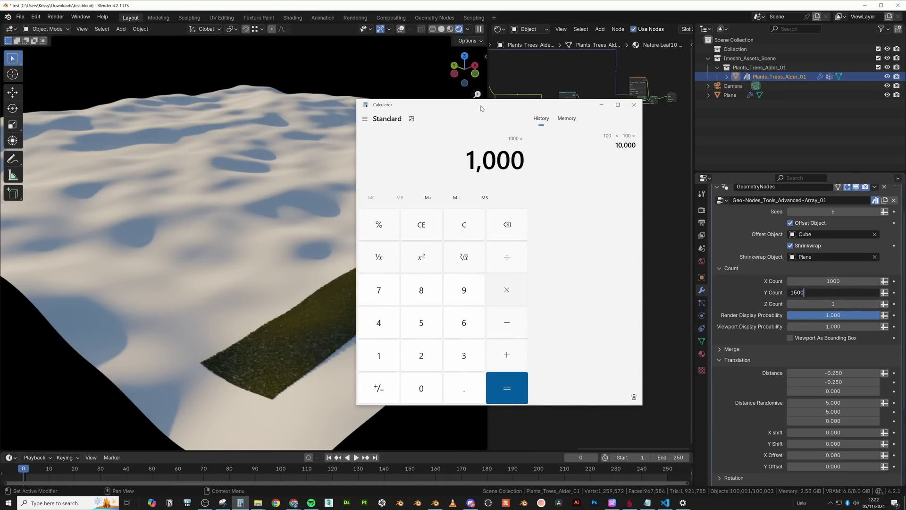
key(Return)
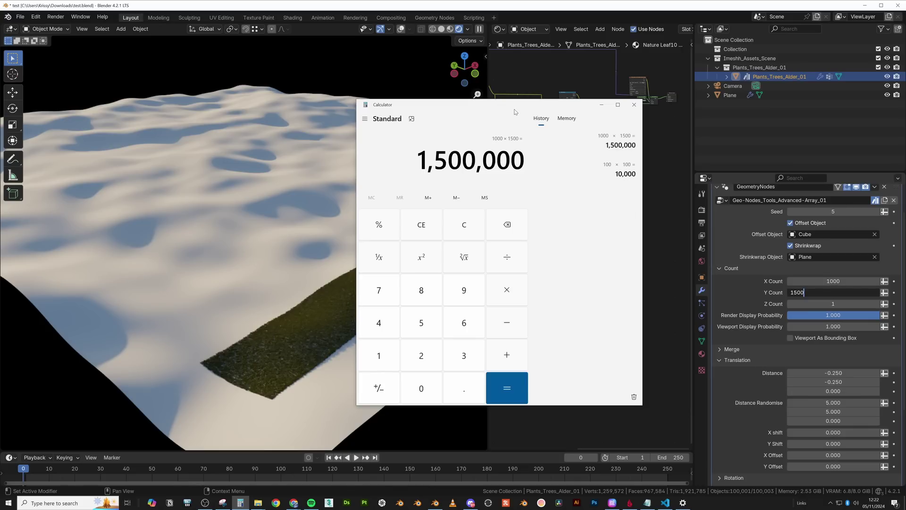
drag(515, 110, 0, 119)
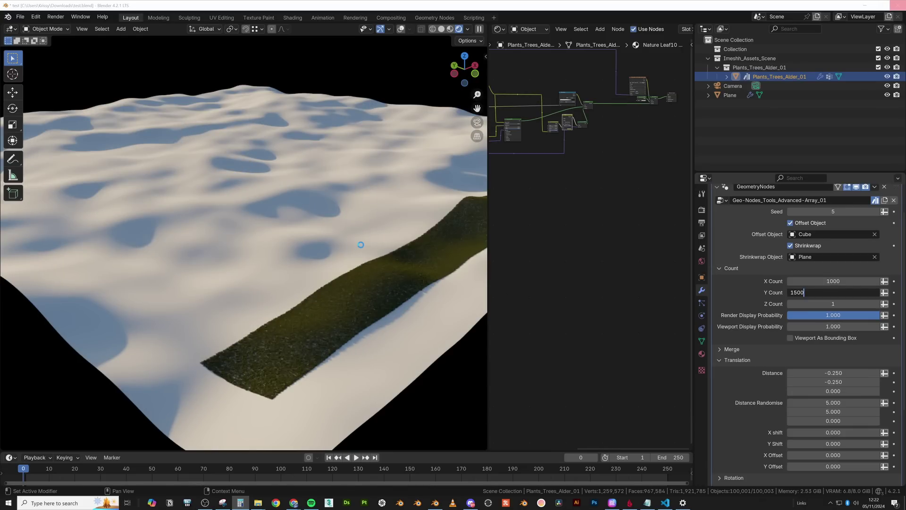
middle_drag(400, 225, 375, 221)
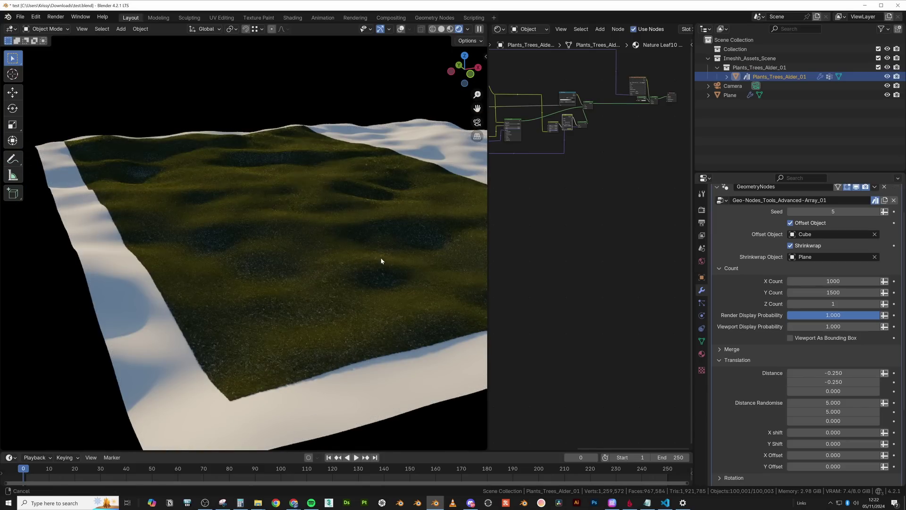
Orbit and zoom over the forest, then bring Calculator back over the viewport.
middle_drag(381, 261, 376, 279)
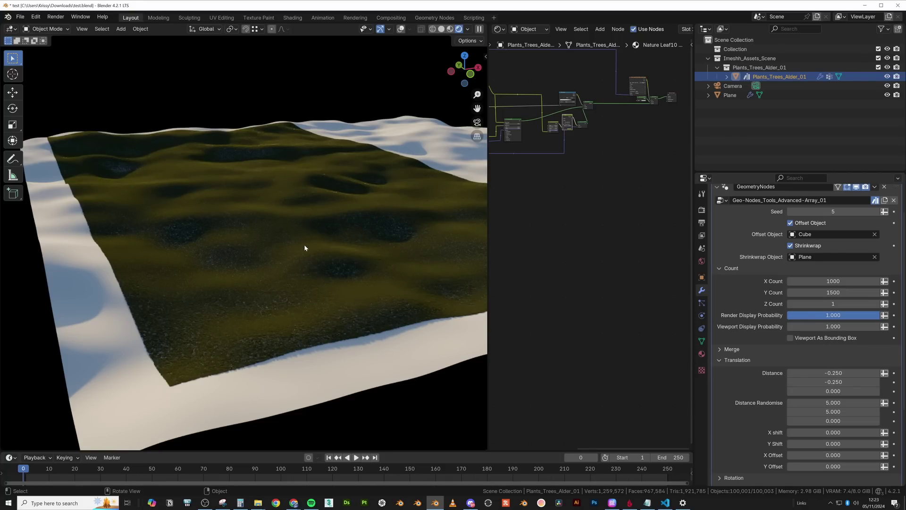
scroll(306, 250, up, 5)
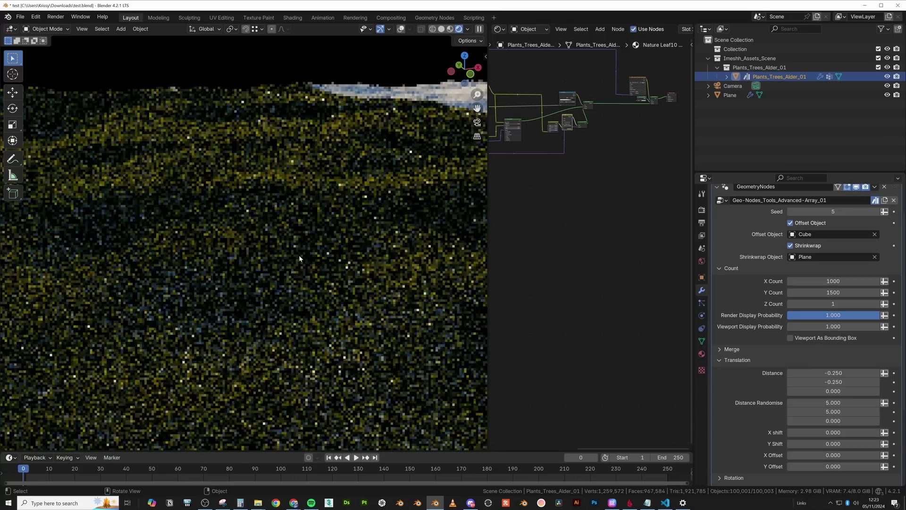
middle_drag(297, 256, 245, 104)
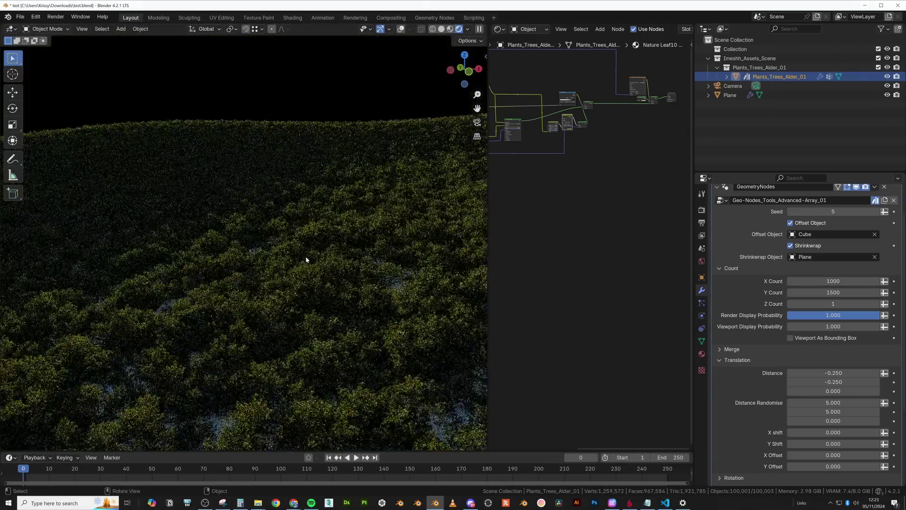
mouse_move(307, 260)
middle_down()
mouse_move(313, 228)
mouse_move(299, 274)
middle_up()
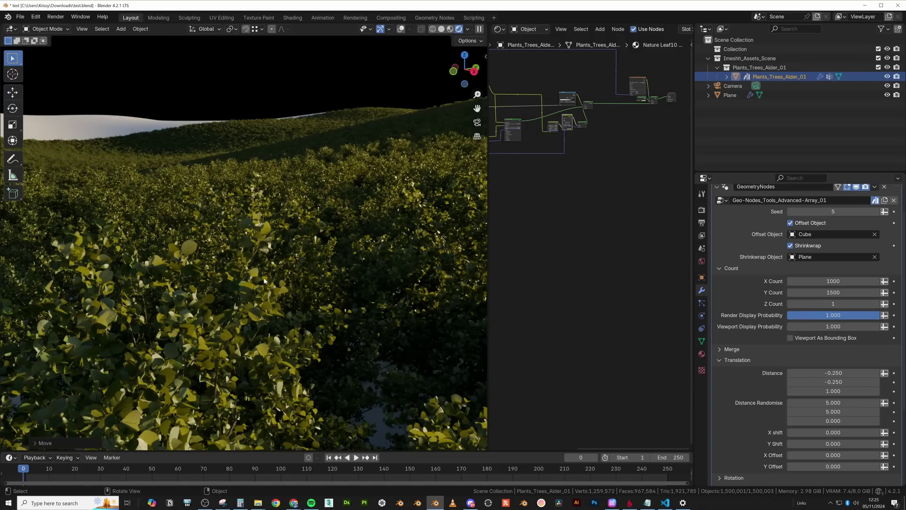
scroll(241, 279, down, 3)
middle_drag(219, 276, 302, 264)
drag(905, 179, 474, 86)
Multiply 1,500,000 by 675,000 in Calculator and move it aside.
text(*675000)
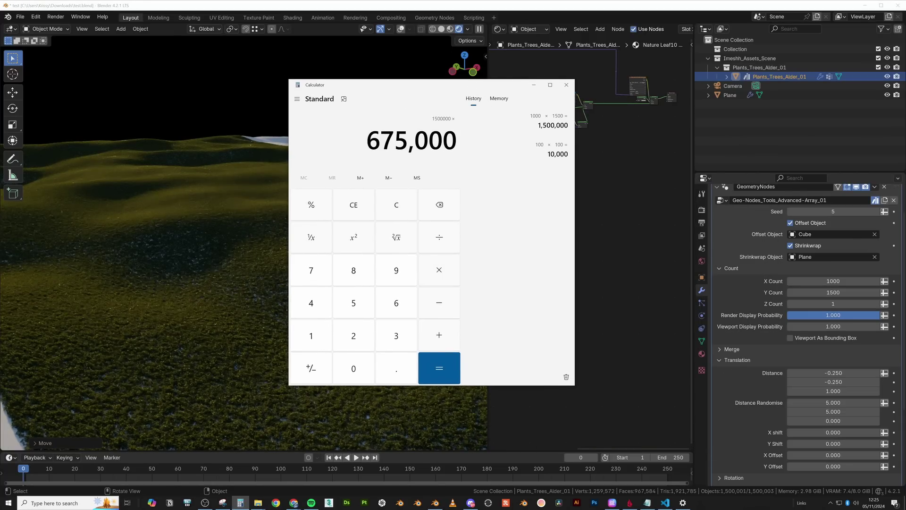
key(Return)
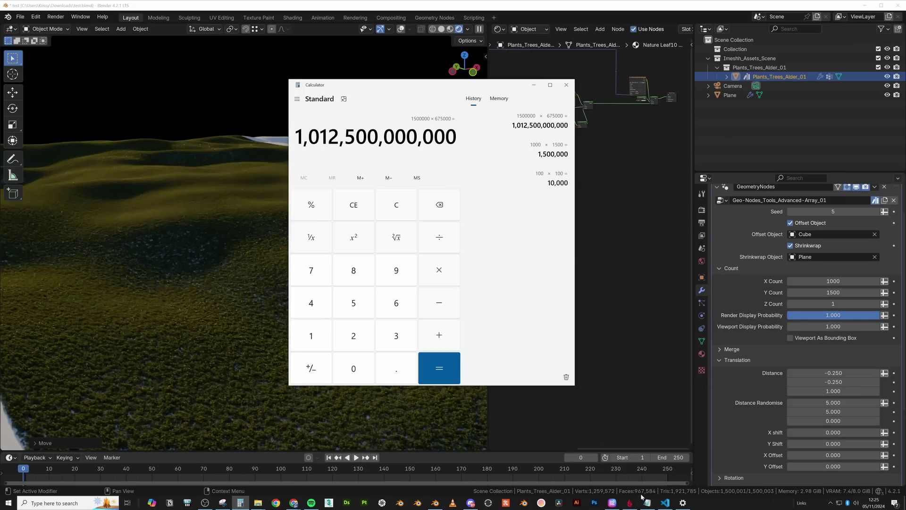
drag(417, 85, 0, 128)
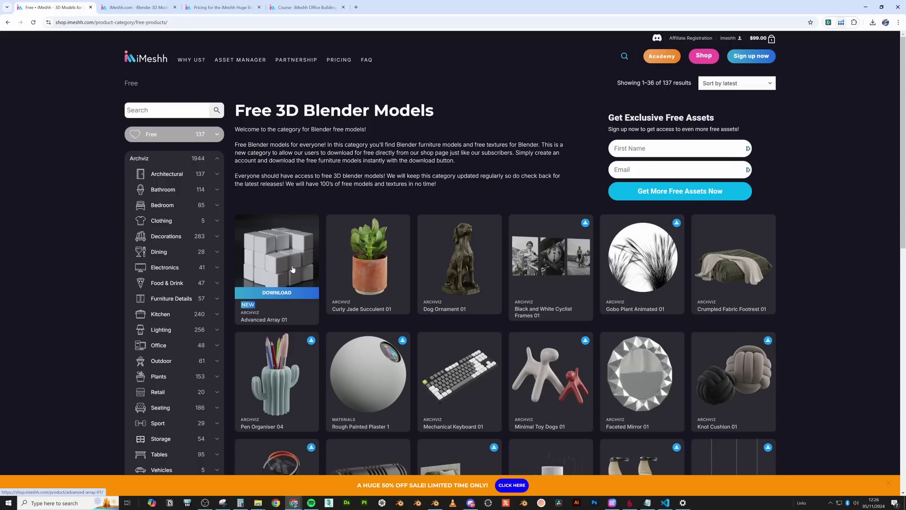
Minimize the browser and orbit over Blender's rendered forest.
click(866, 7)
middle_drag(378, 256, 351, 272)
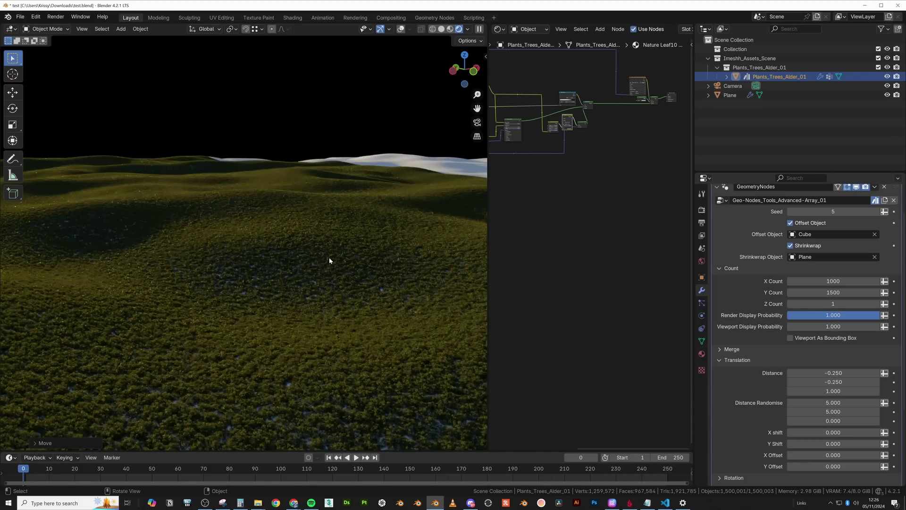
Pan and zoom the viewport to a closer framing of the terrain.
shift+middle_drag(340, 308, 314, 346)
scroll(384, 311, down, 2)
scroll(314, 346, up, 3)
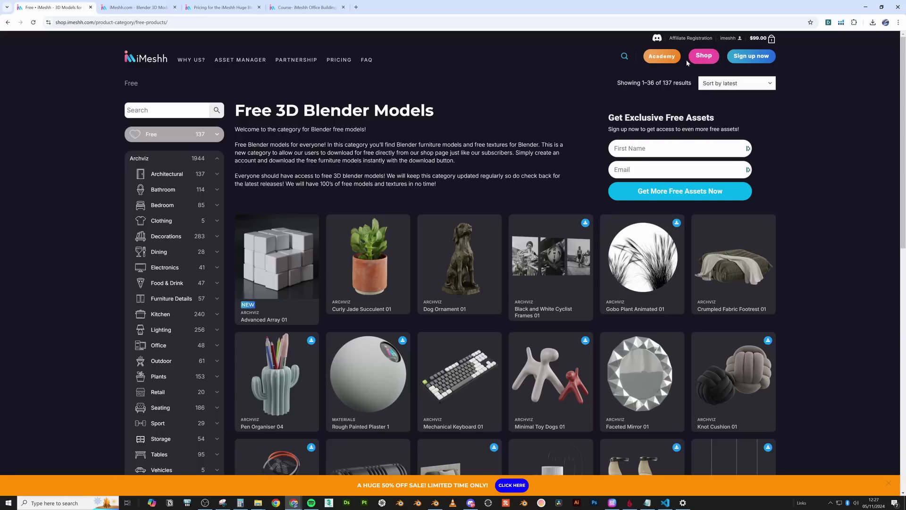
Open the iMeshh Shop listing and scroll through its products.
click(709, 60)
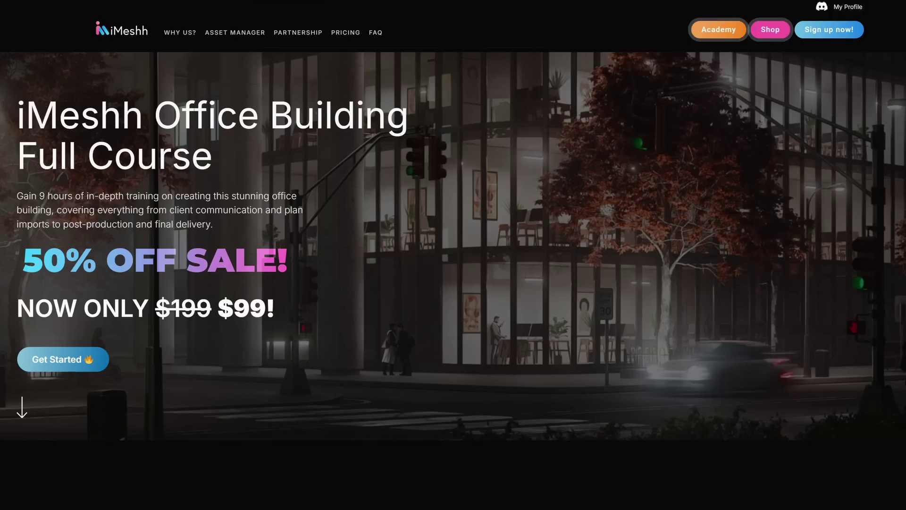
scroll(445, 235, down, 10)
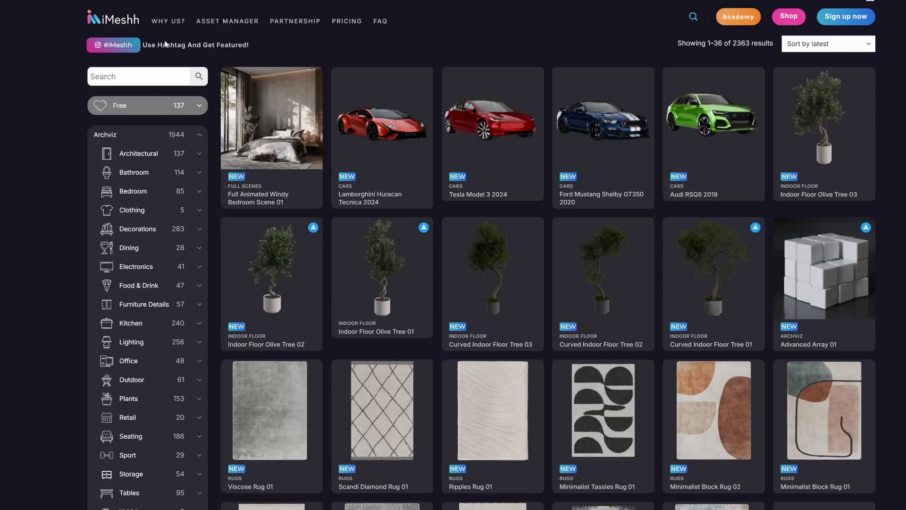
scroll(651, 236, down, 3)
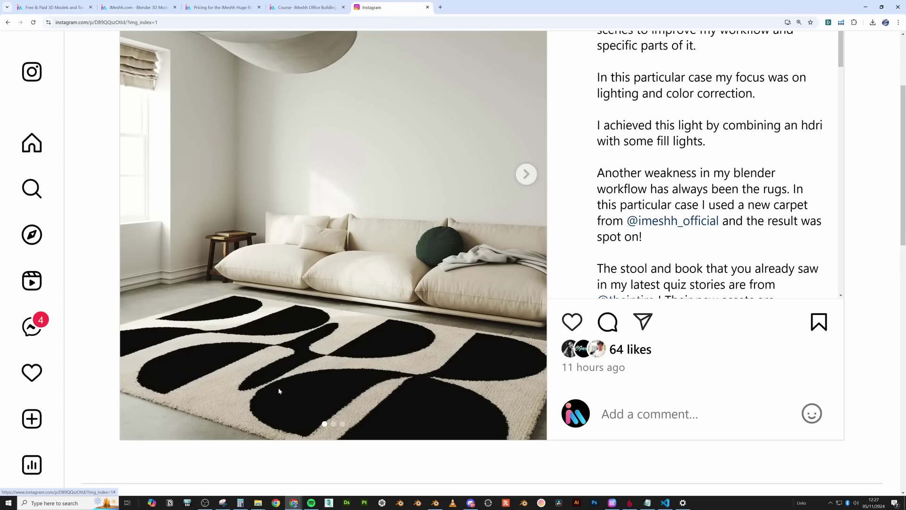
View the Instagram post's second image, then switch to the iMeshh.com tab.
scroll(278, 390, down, 1)
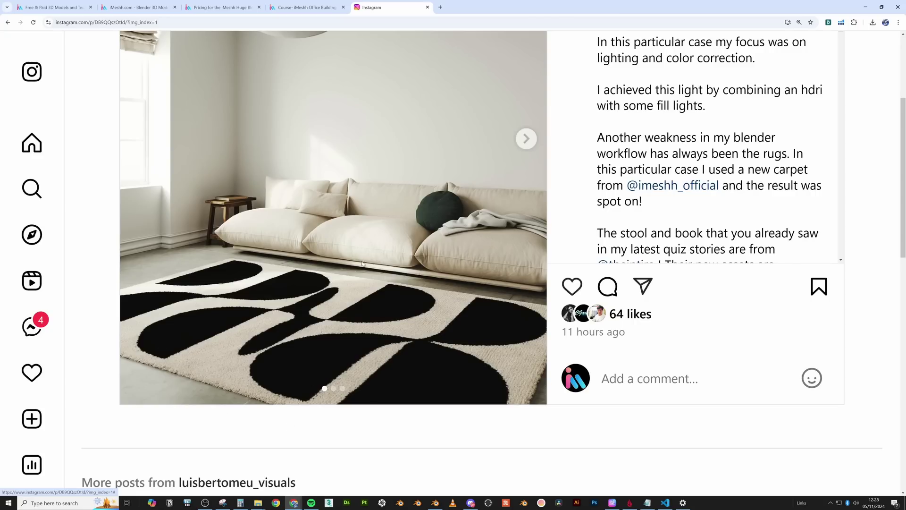
click(526, 143)
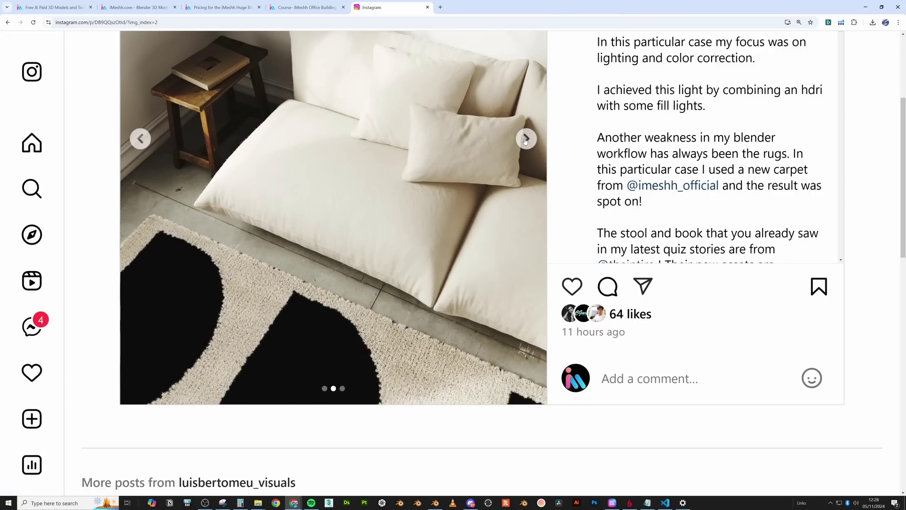
key(ctrl+2)
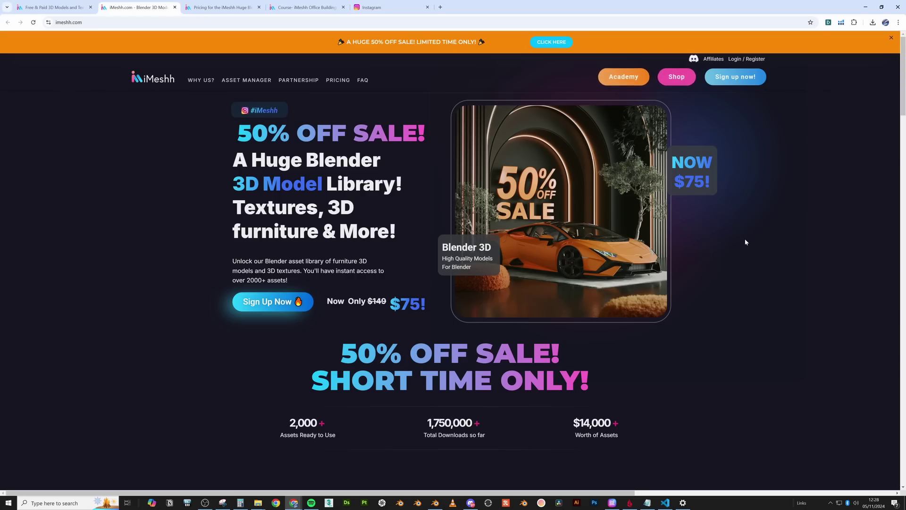